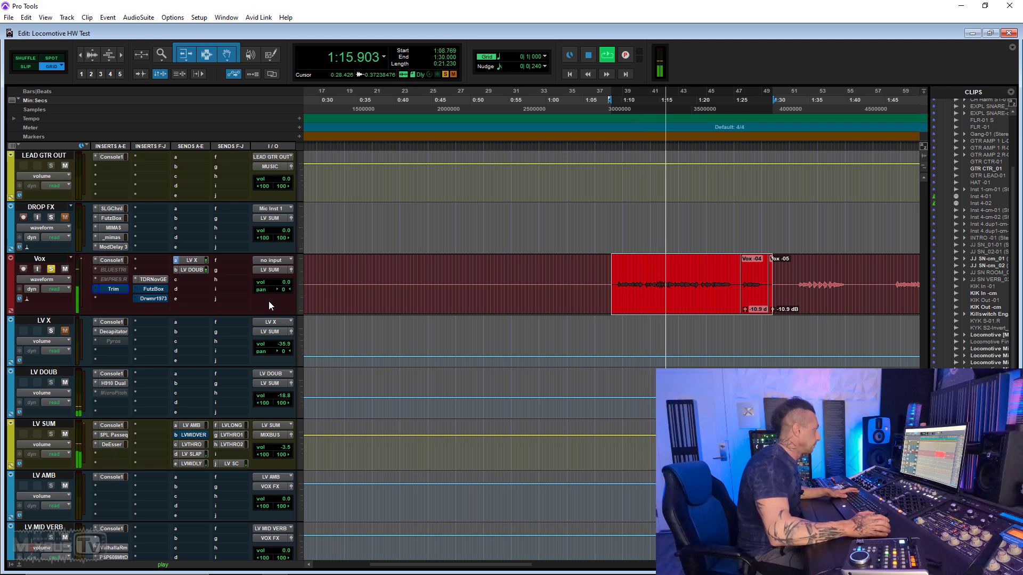
Stop playback and make the BLUESTRIP and EMPRES.R inserts on the Vox track active.
key(space)
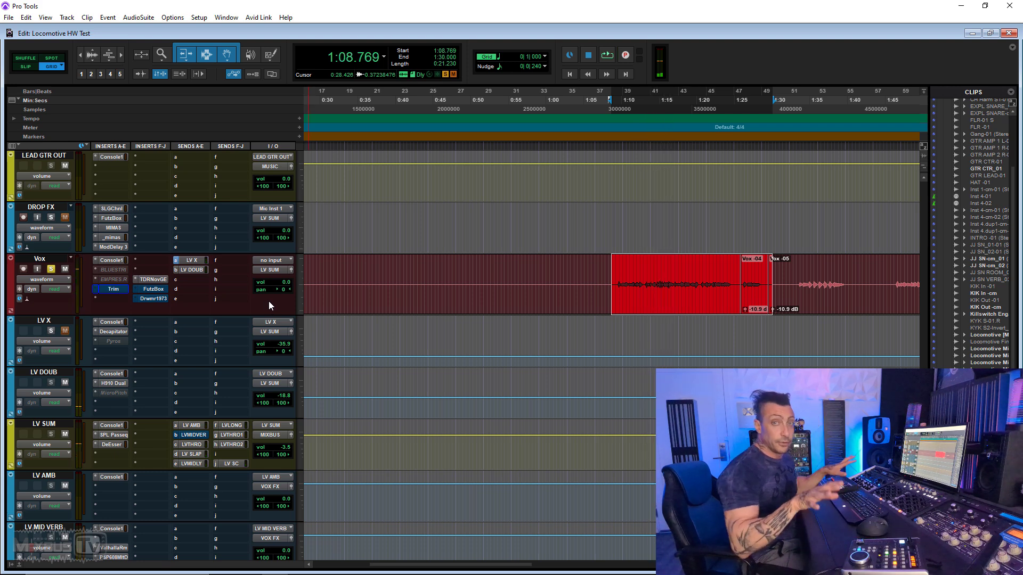
right_click(119, 269)
click(132, 271)
right_click(125, 281)
click(128, 282)
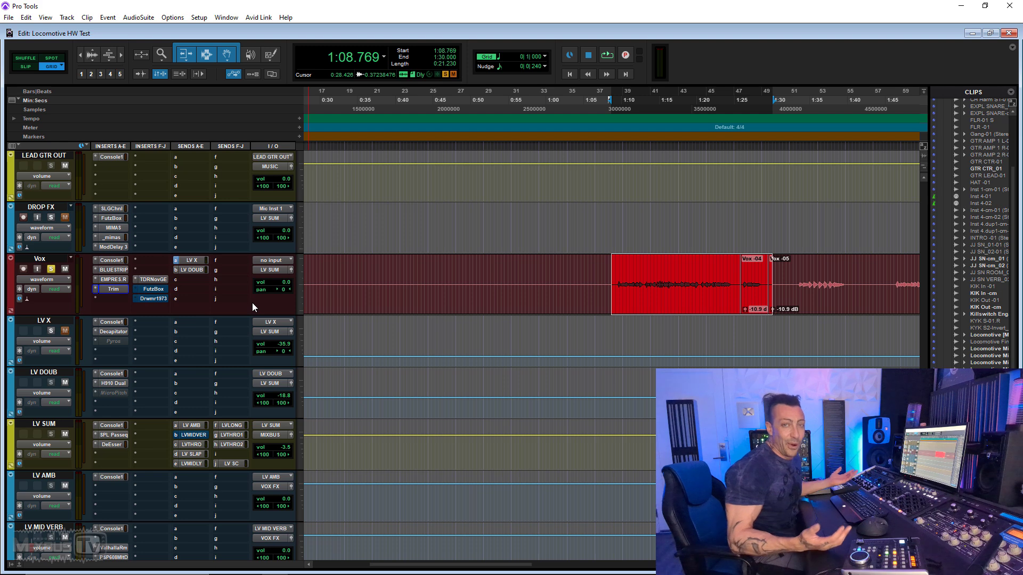
Unsolo Vox and play the selected section, making the BLUESTRIP and EMPRES.R inserts inactive and active again to compare the sound.
click(51, 270)
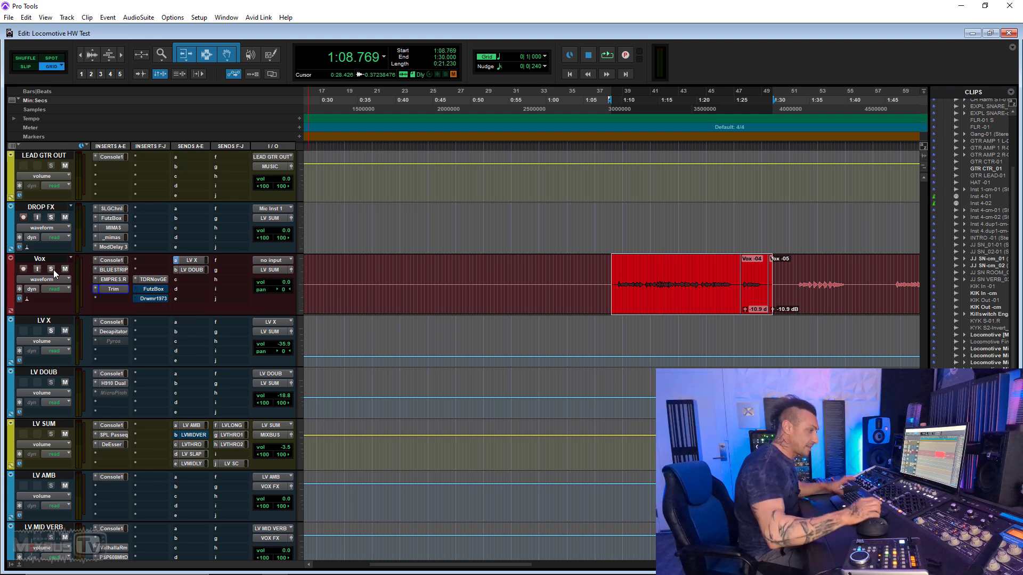
key(space)
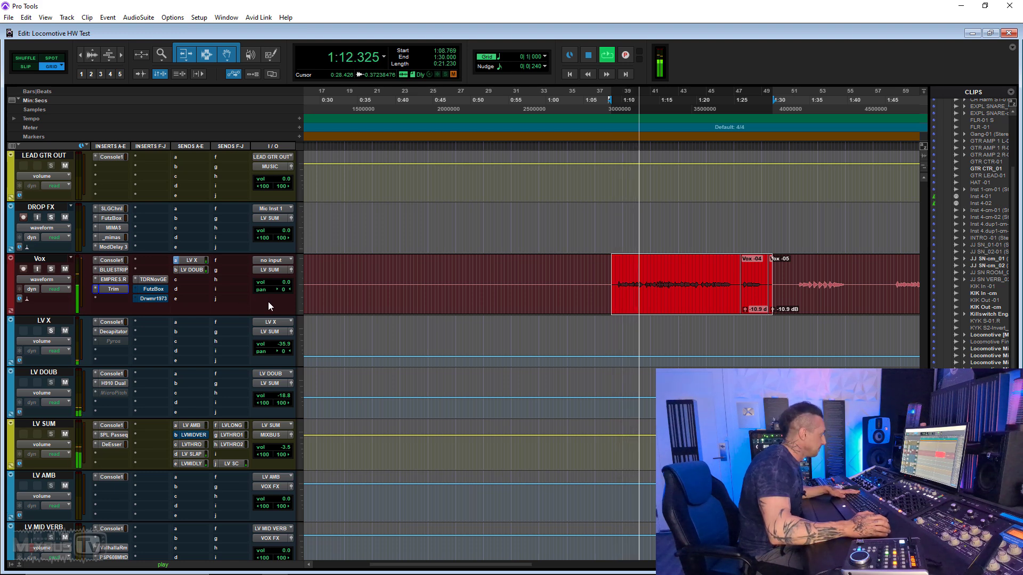
right_click(119, 271)
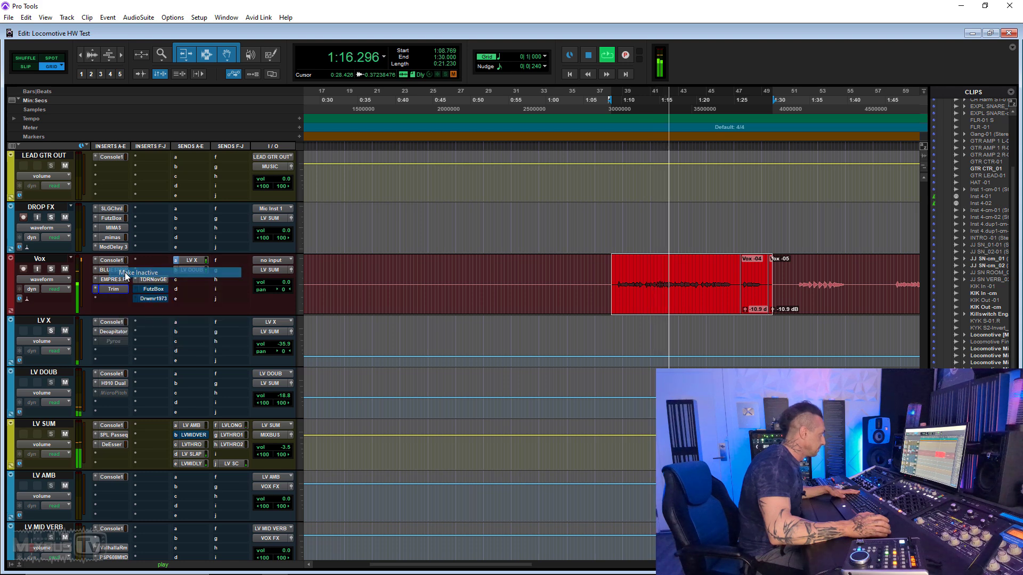
click(128, 274)
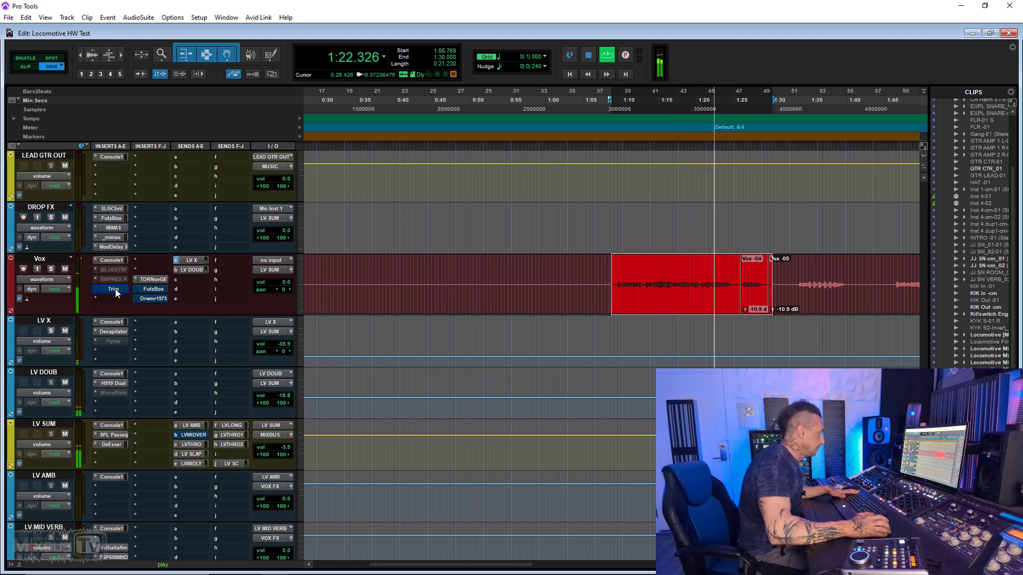
right_click(114, 270)
click(134, 275)
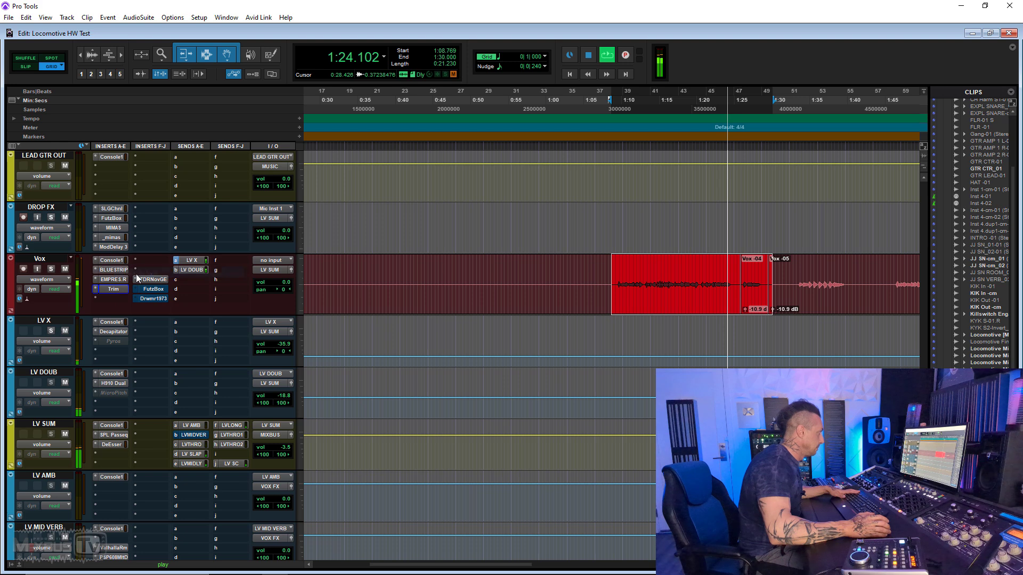
key(space)
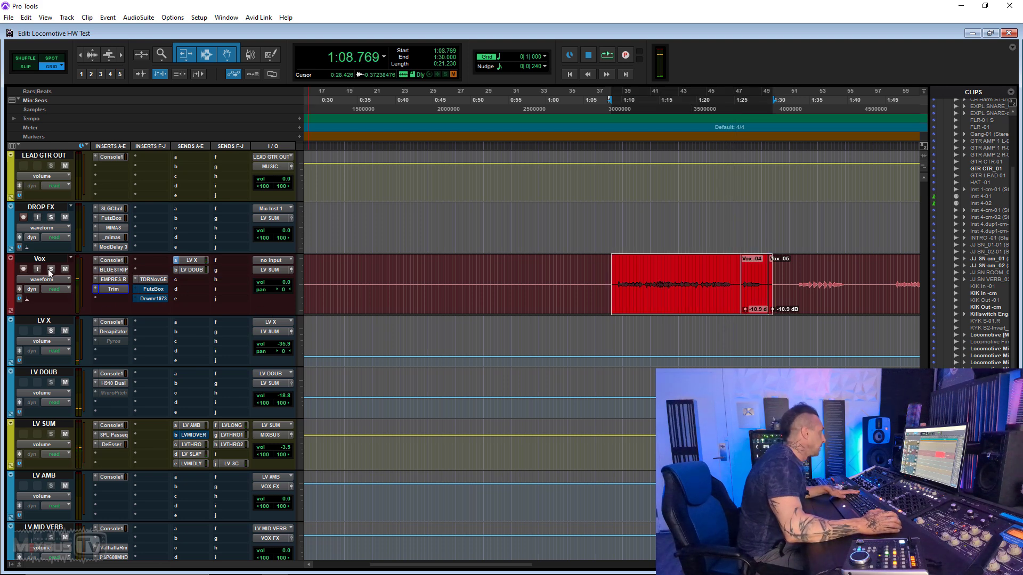
Search the plug-ins for "cl" and insert the CLA-76 in the empty slot below Trim on the Vox track.
click(121, 298)
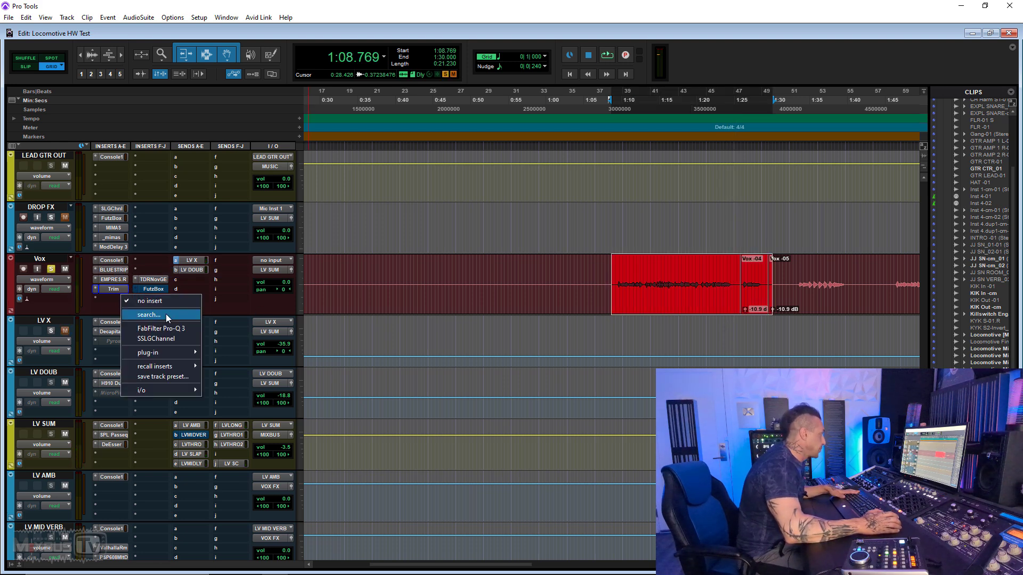
click(165, 314)
text(cl)
key(Down)
key(Down)
key(Down)
key(Down)
key(Down)
key(Down)
key(Down)
key(Down)
key(Down)
key(Down)
key(Down)
key(Return)
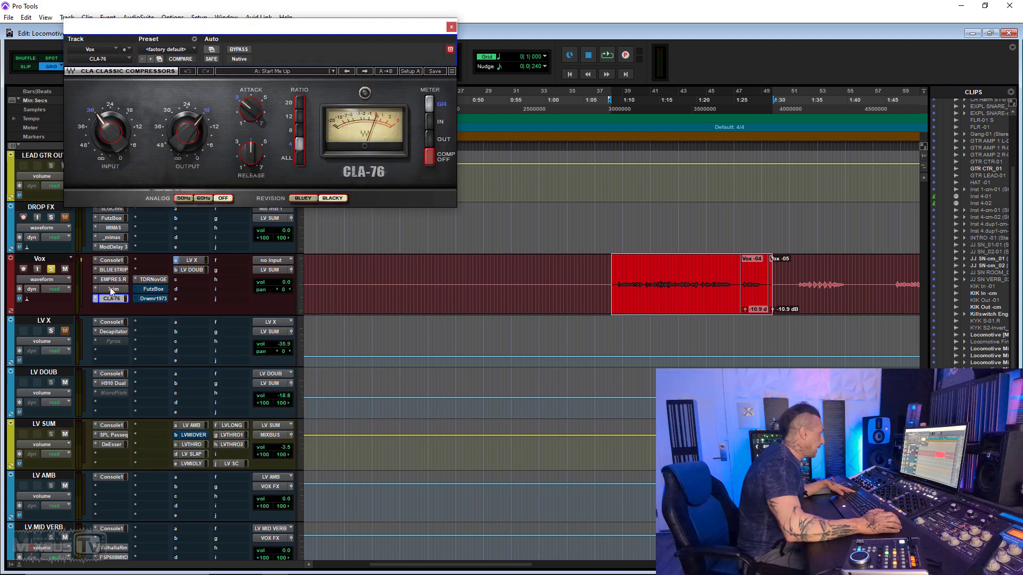
Make the EMPRES.R insert on Vox inactive and toggle BLUESTRIP off and back on.
right_click(111, 279)
click(124, 279)
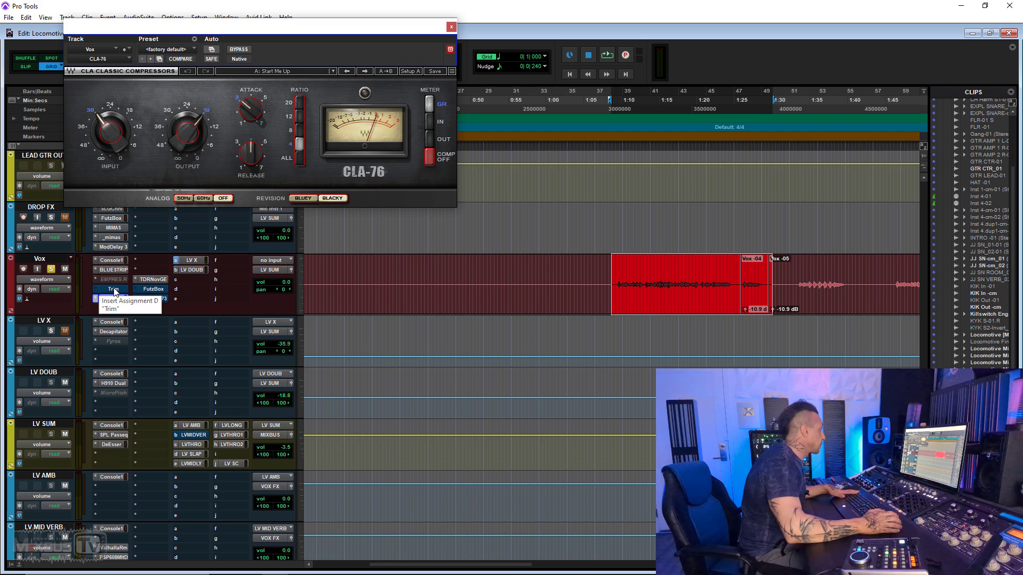
right_click(110, 271)
click(130, 270)
right_click(104, 267)
click(133, 273)
Switch the CLA-76 to the Bluey revision and set its GUI size to 125%.
click(308, 199)
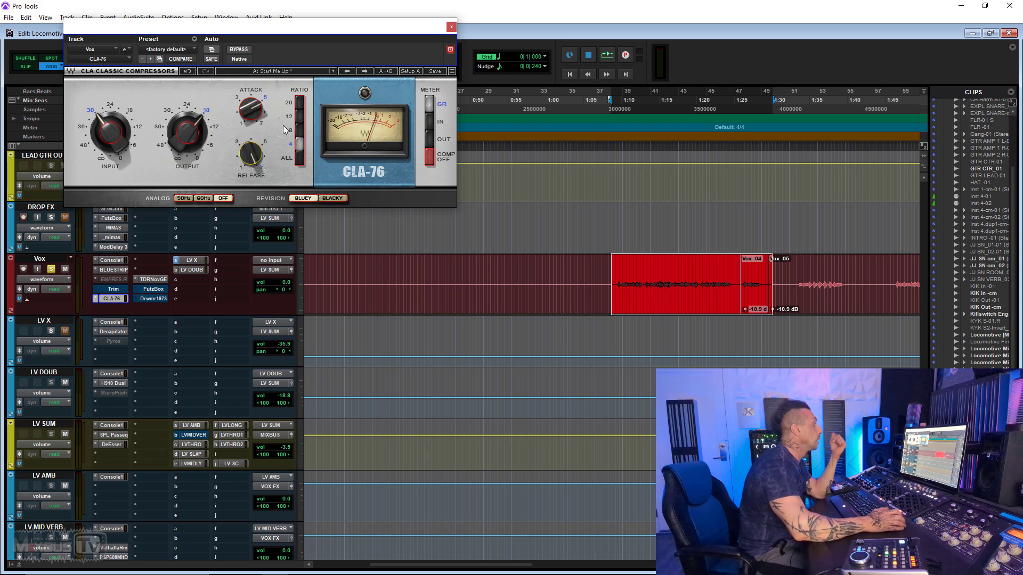
click(450, 73)
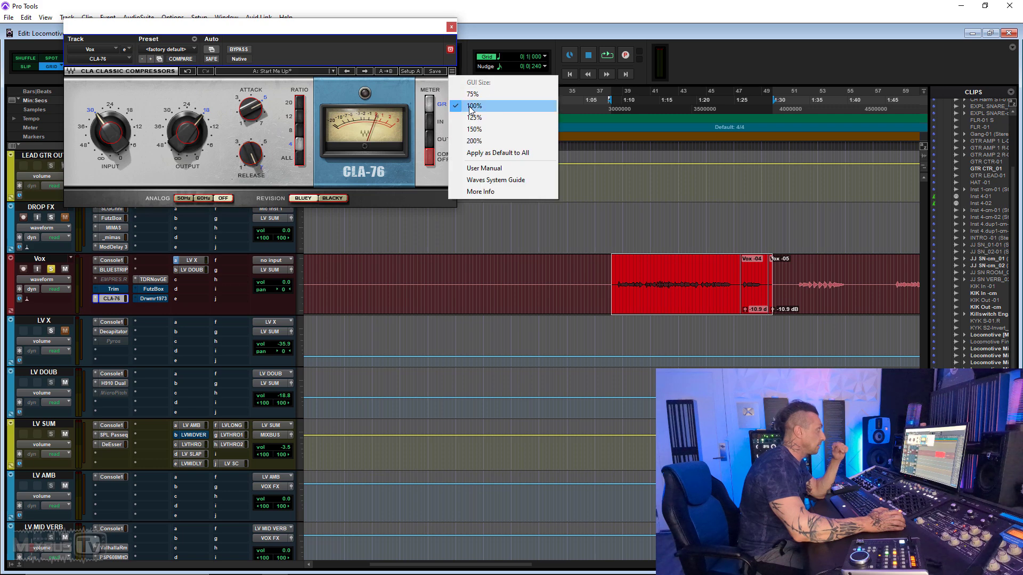
click(468, 117)
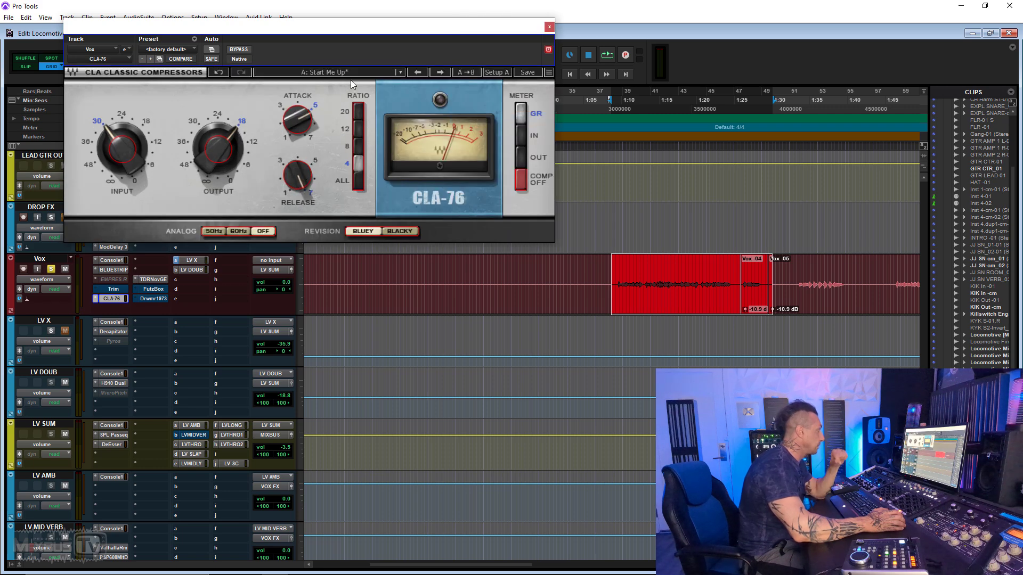
Lower the CLA-76 output to -20.1 and show the Vox track's peak level while matching loudness during playback.
click(117, 139)
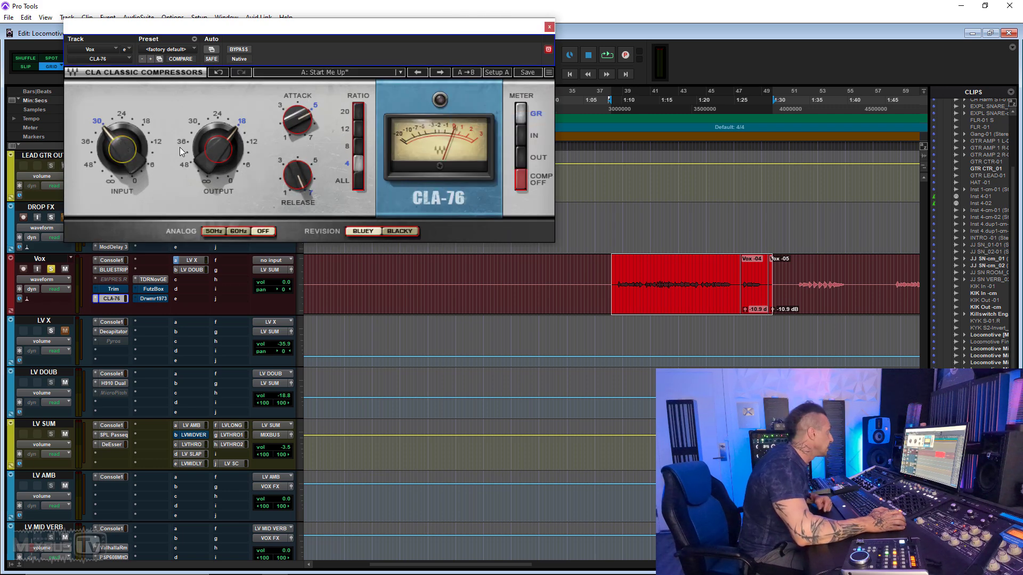
drag(219, 151, 218, 165)
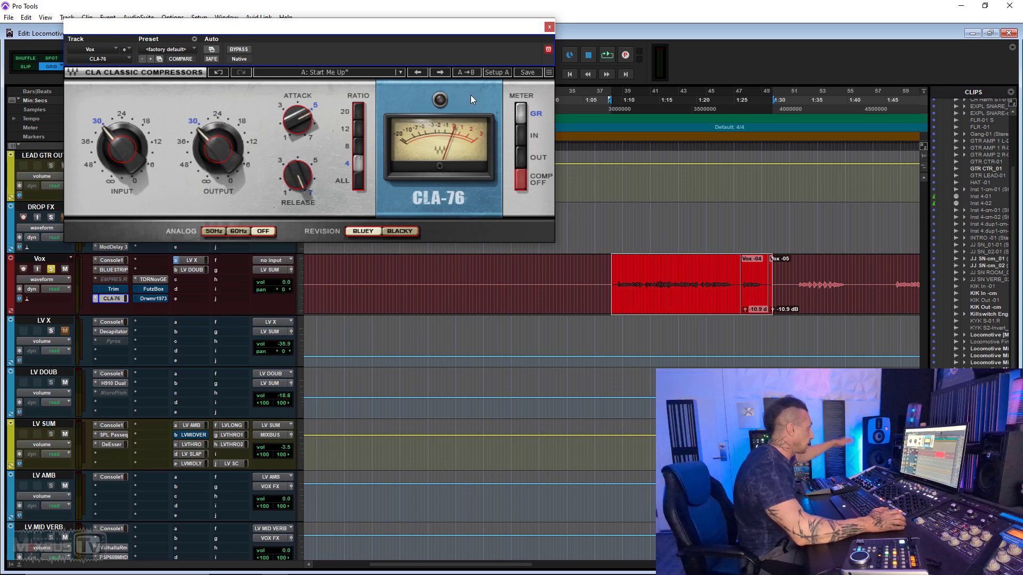
key(space)
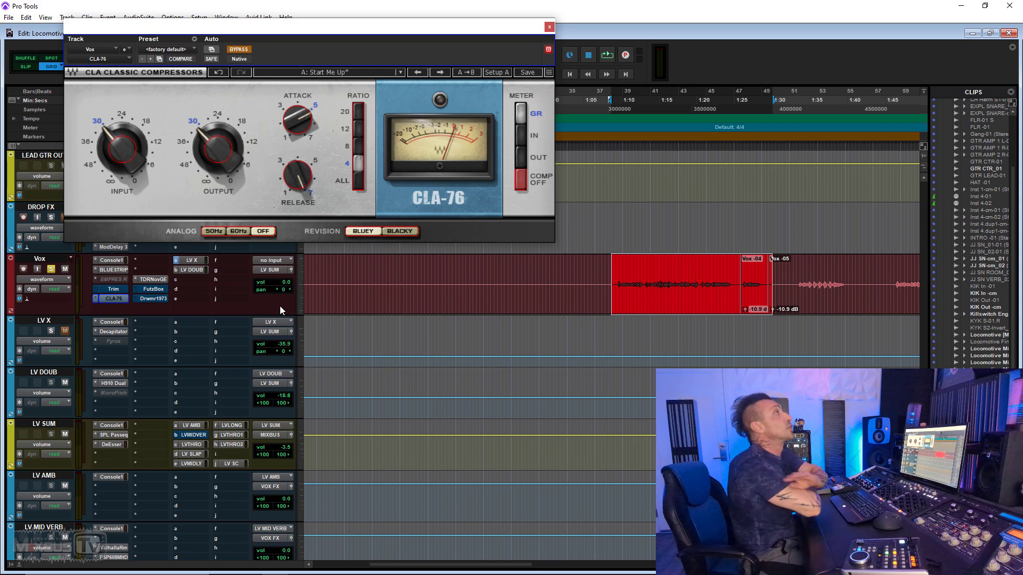
key(space)
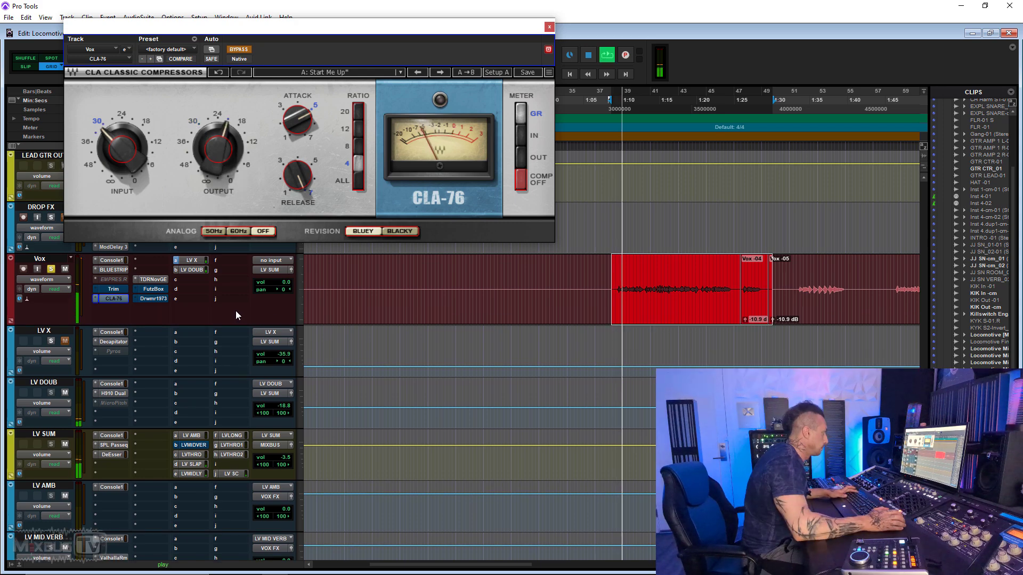
ctrl+click(277, 283)
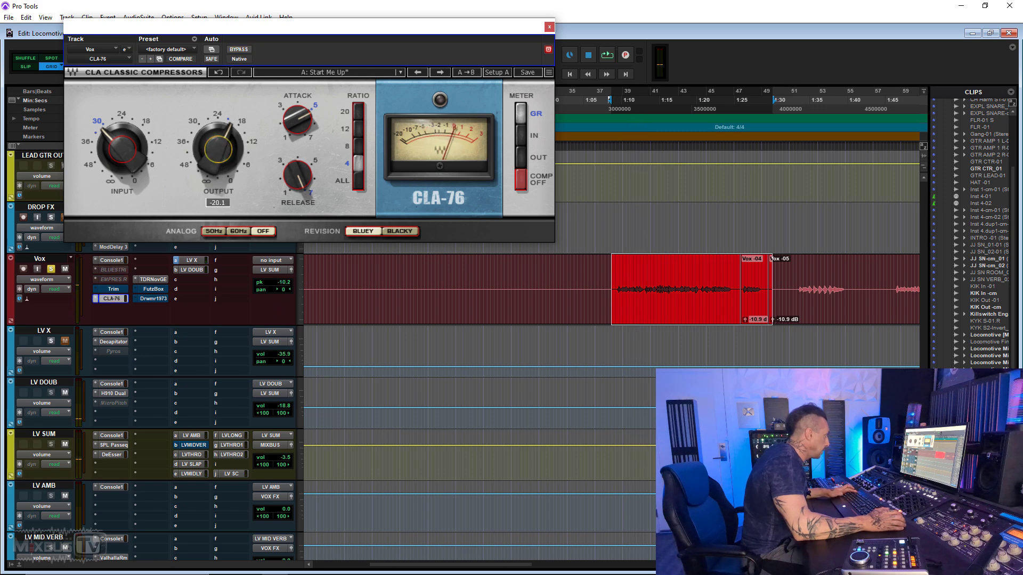
key(space)
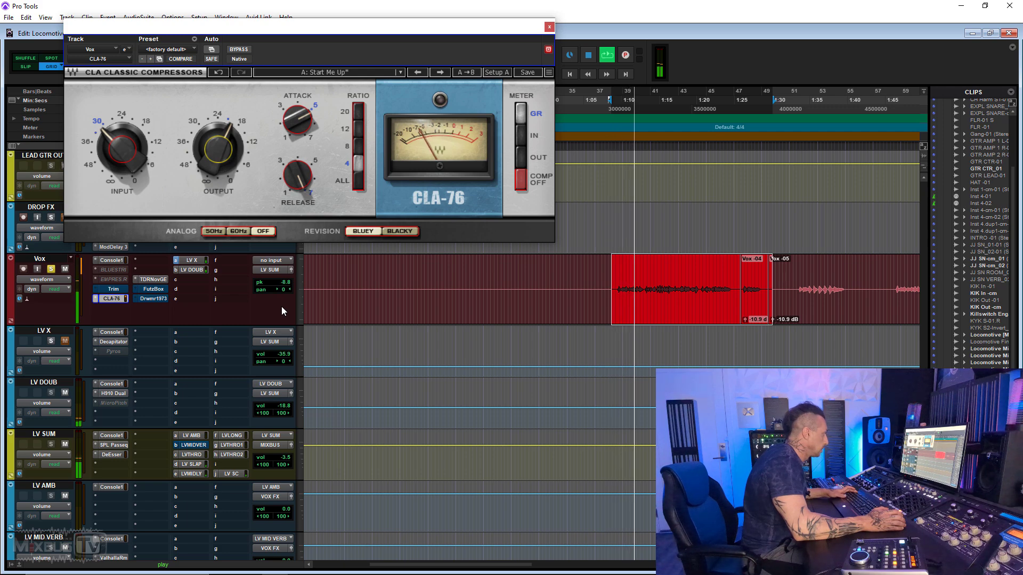
key(space)
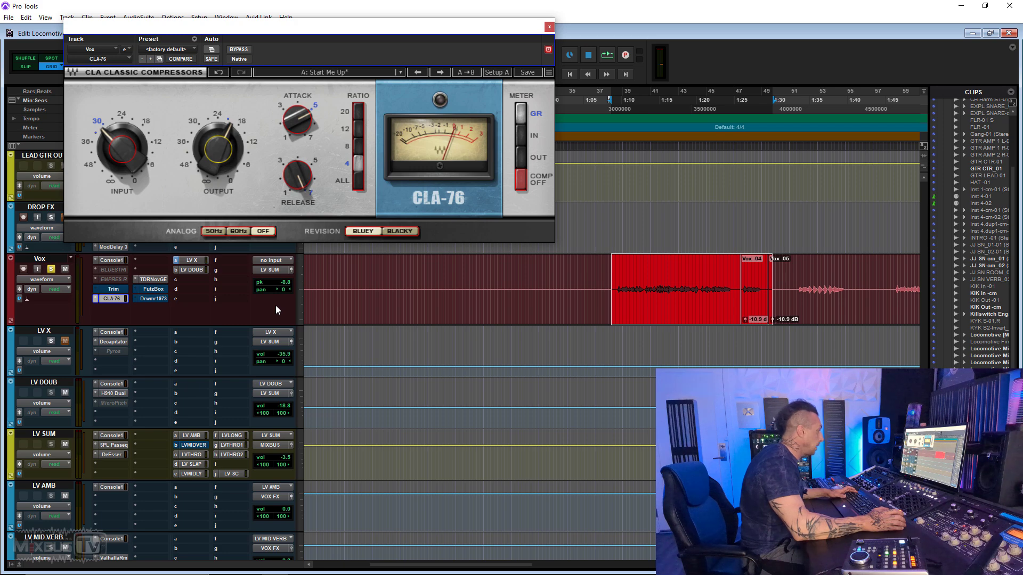
Play the selected vocal section while alternating between the CLA-76 and BLUESTRIP inserts to compare them.
key(space)
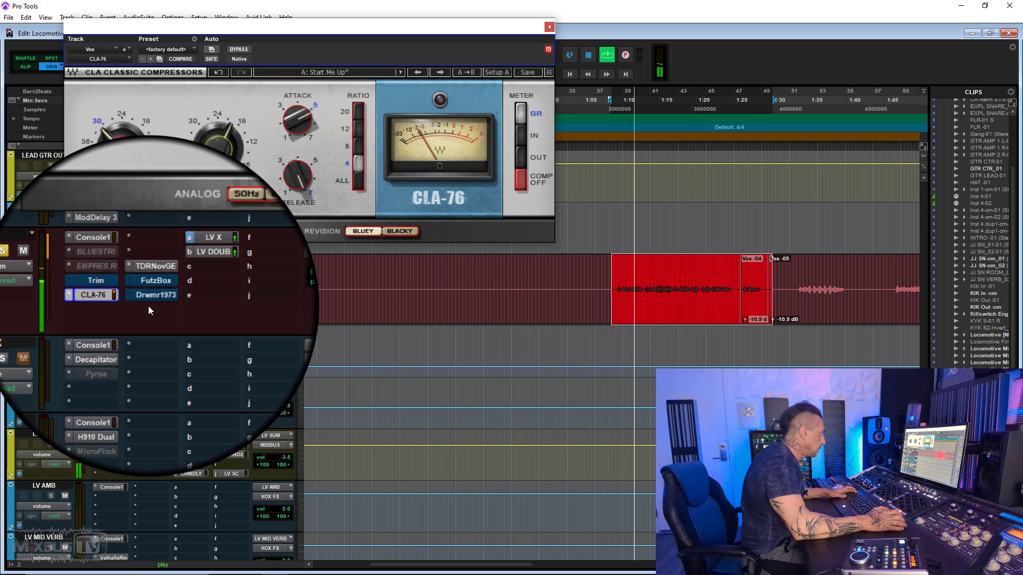
ctrl+click(117, 298)
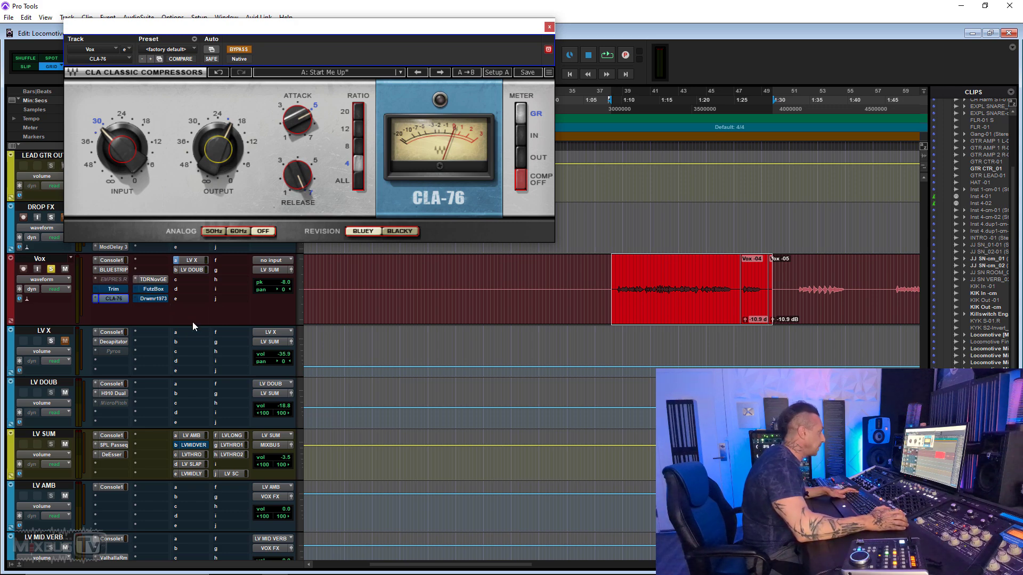
key(space)
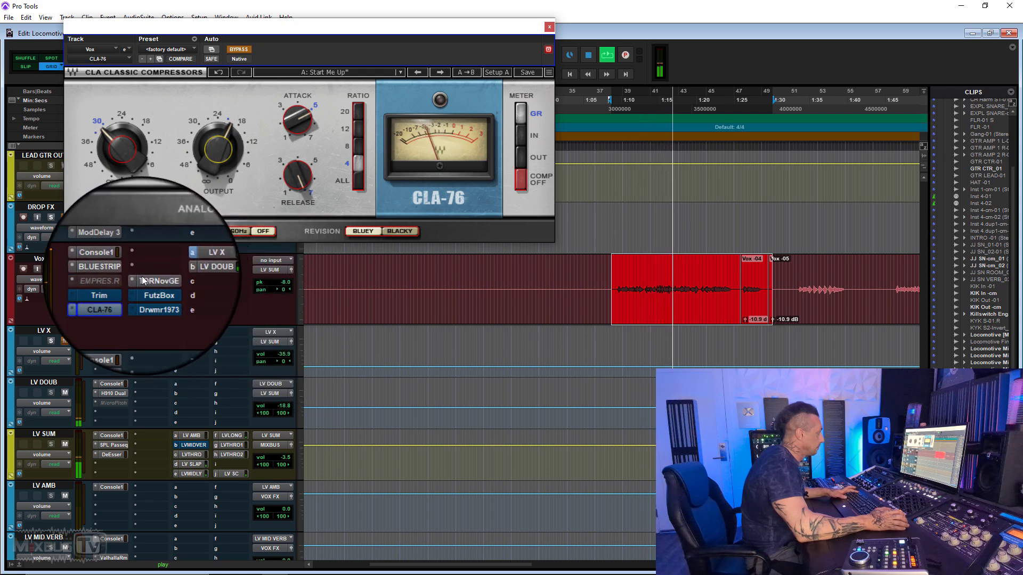
ctrl+click(121, 295)
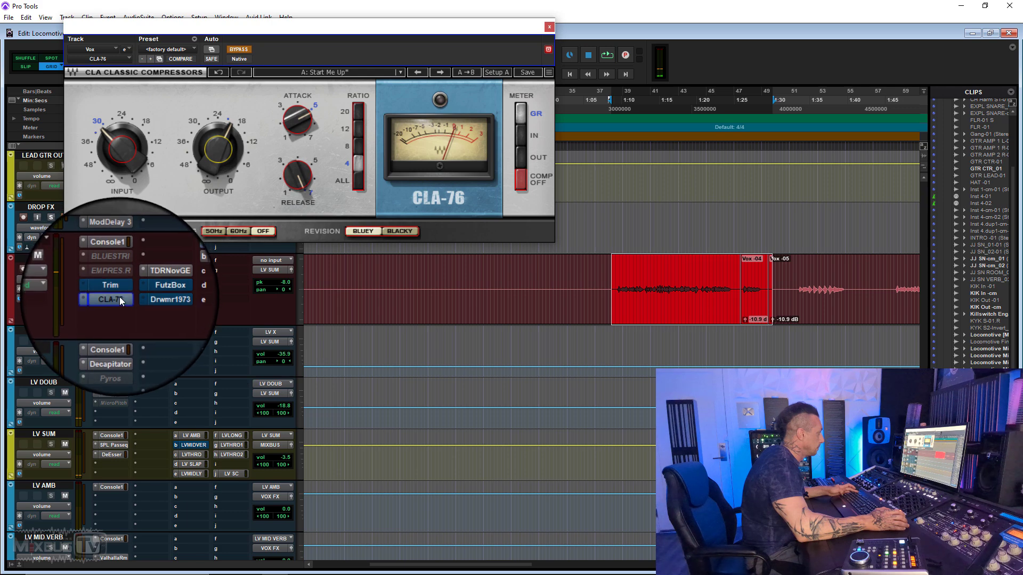
key(space)
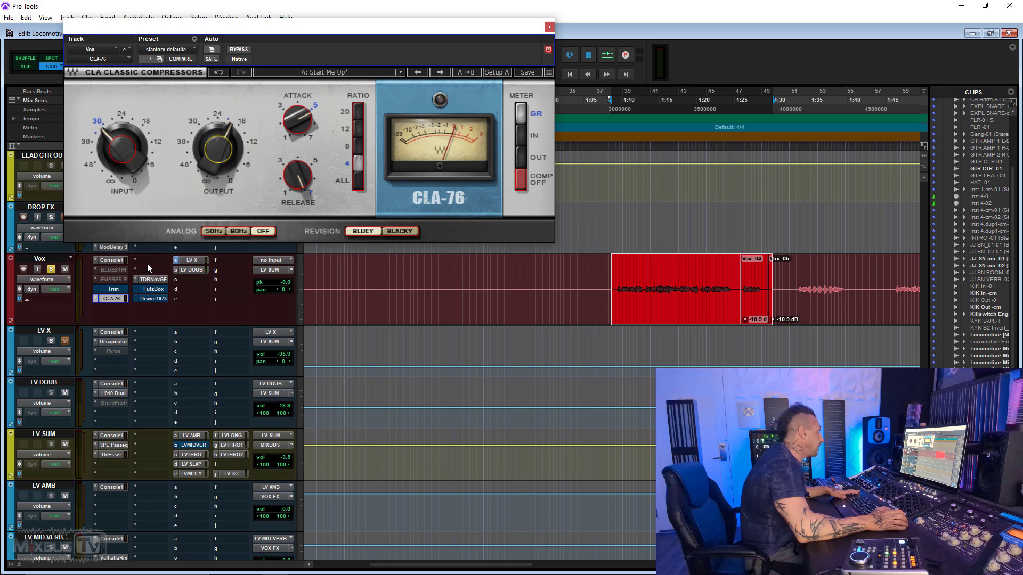
Search the plug-ins for "exciter" and insert the Ozone 10 Exciter in the Vox track's first F-J insert slot.
click(148, 259)
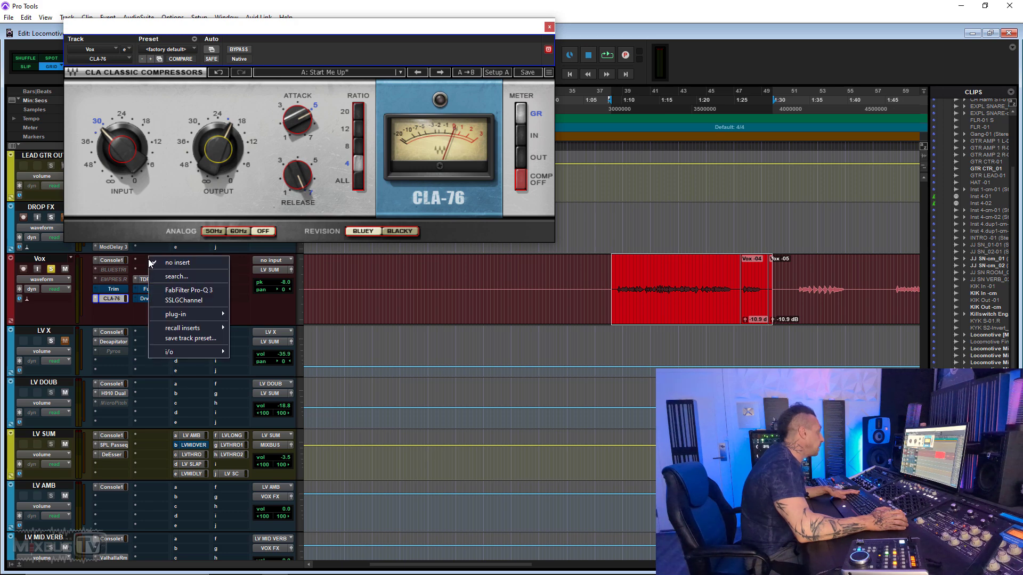
click(184, 276)
text(exciter)
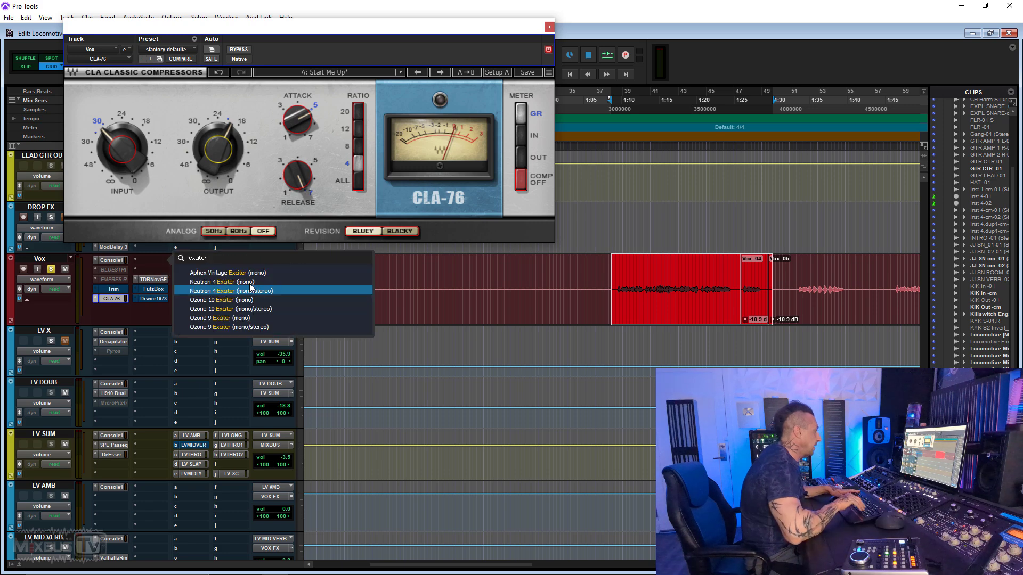
click(250, 290)
click(149, 260)
click(158, 277)
key(Return)
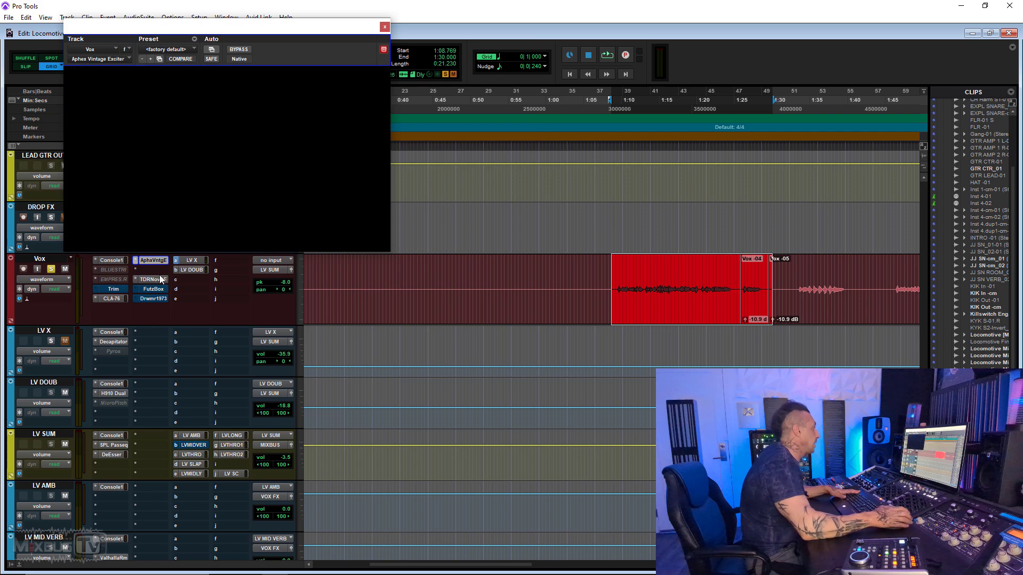
Split the Exciter spectrum with crossovers just above 300 Hz and between 1 and 3 kHz, removing the extra highest crossover.
click(240, 115)
click(348, 116)
click(446, 116)
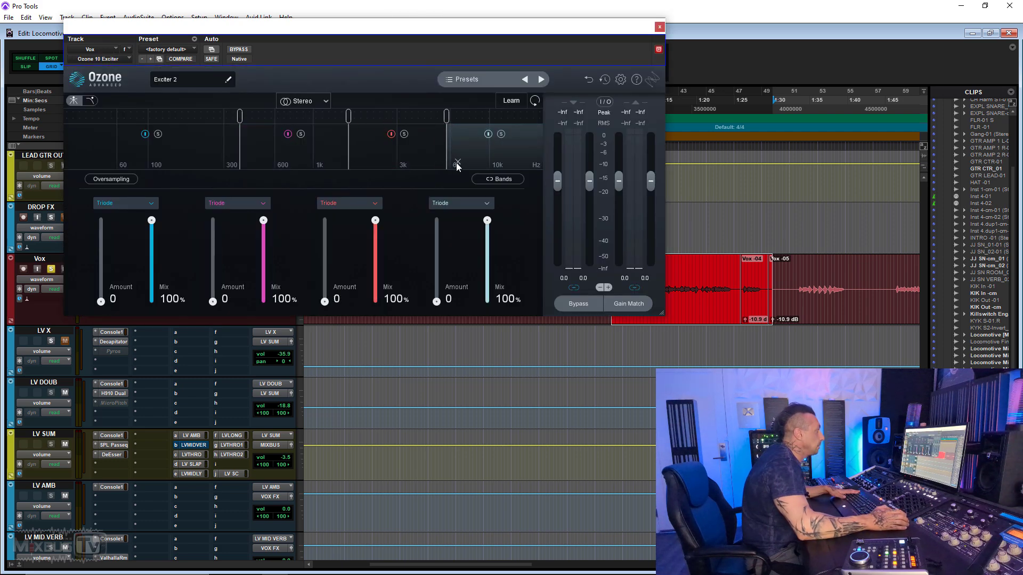
click(457, 161)
During playback, set the Exciter's highest band Amount to 3.7 and turn off its two lower bands.
key(space)
drag(326, 301, 326, 281)
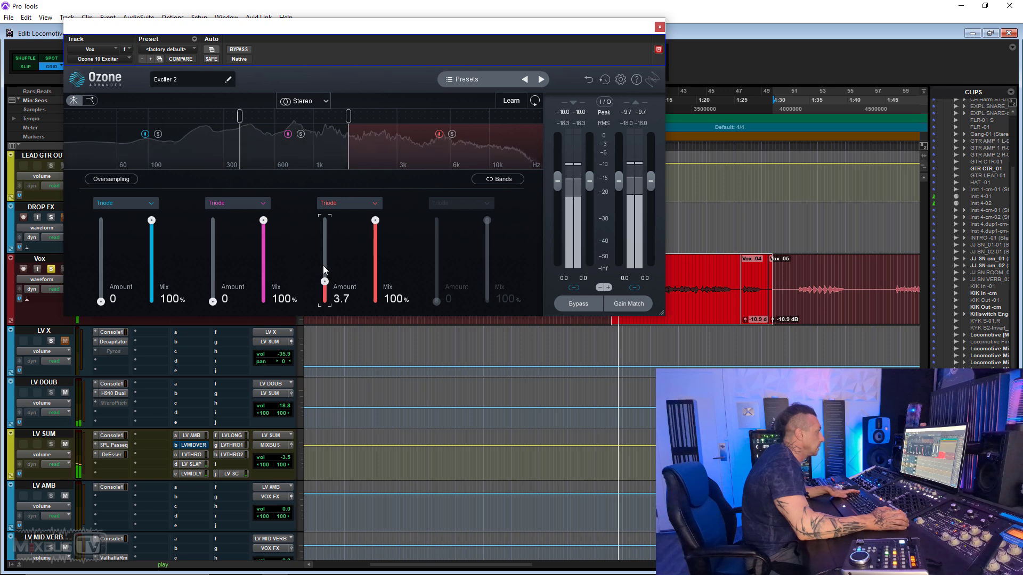
click(287, 134)
click(146, 134)
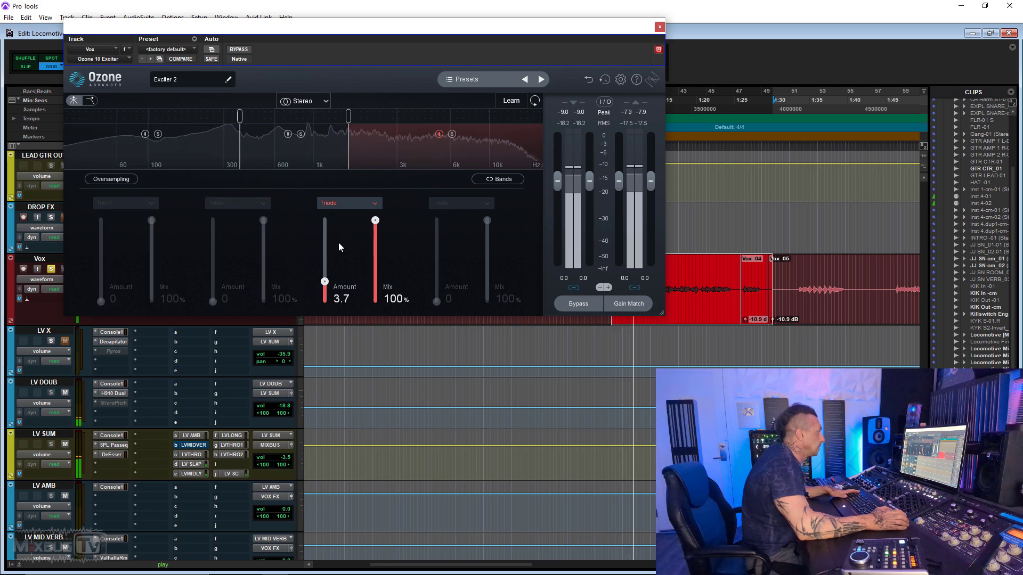
Turn on Gain Match in the Exciter and close its window.
drag(391, 30, 471, 24)
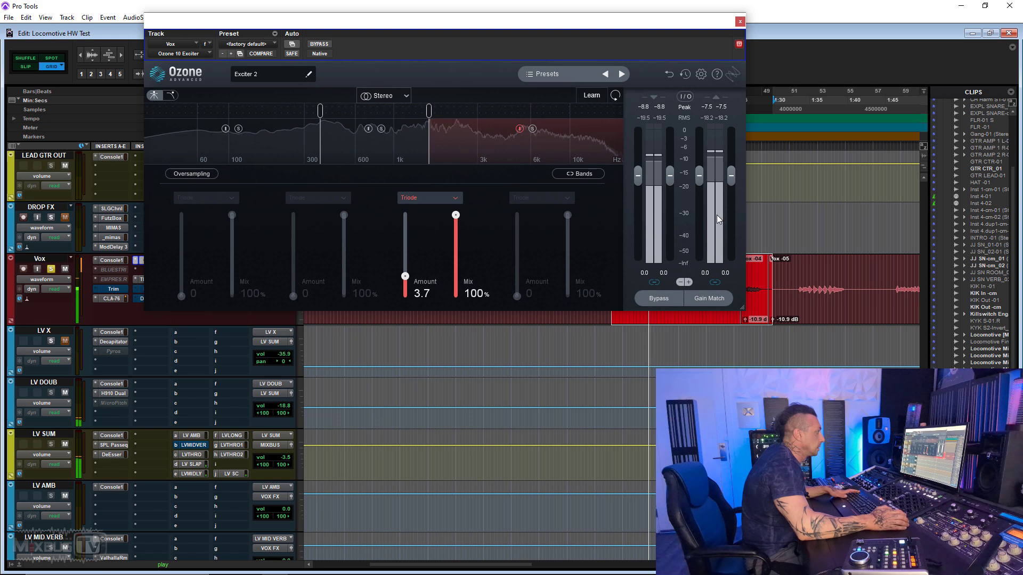
click(709, 299)
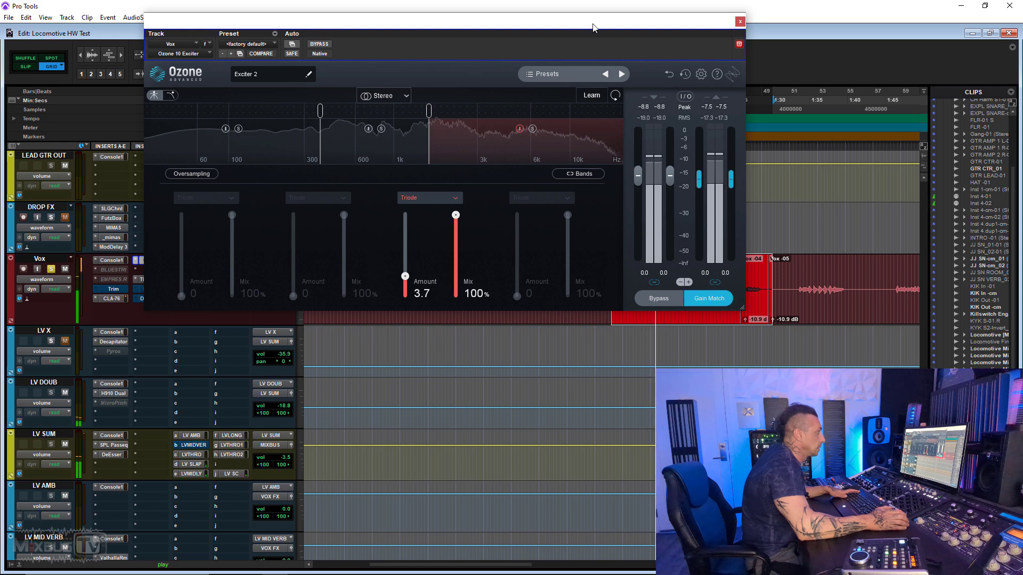
click(740, 22)
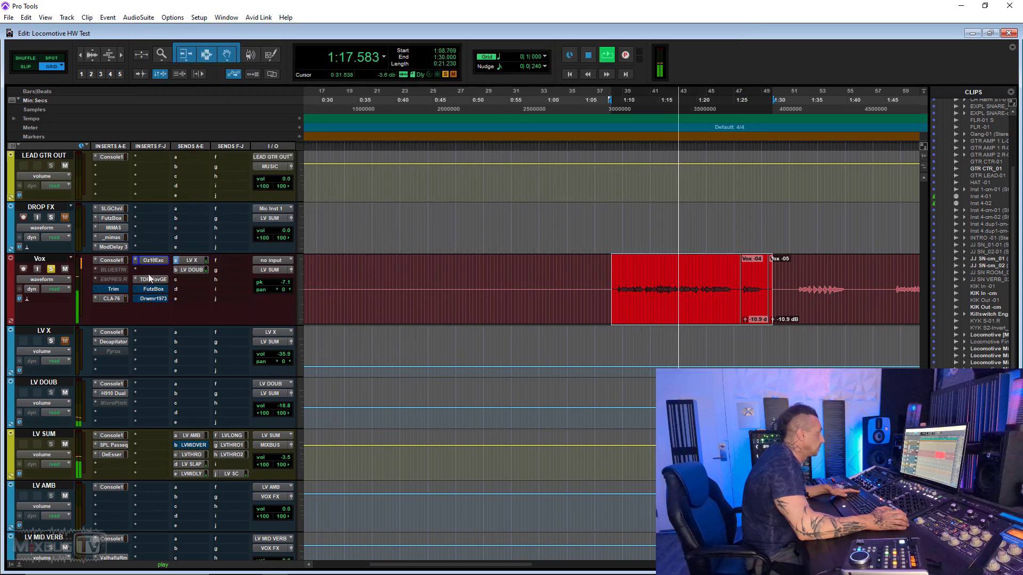
During playback, switch the Vox track from the CLA-76 and Exciter to the BLUESTRIP insert for comparison, and switch BLUESTRIP back off.
ctrl+click(116, 296)
ctrl+super+click(110, 271)
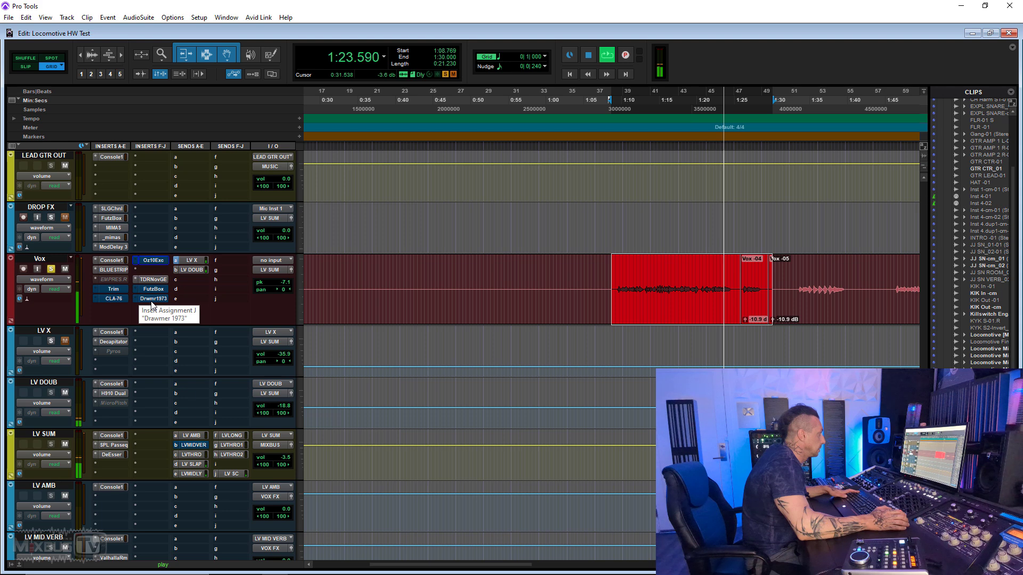
key(space)
right_click(124, 273)
click(126, 275)
ctrl+super+click(118, 270)
right_click(110, 273)
click(116, 278)
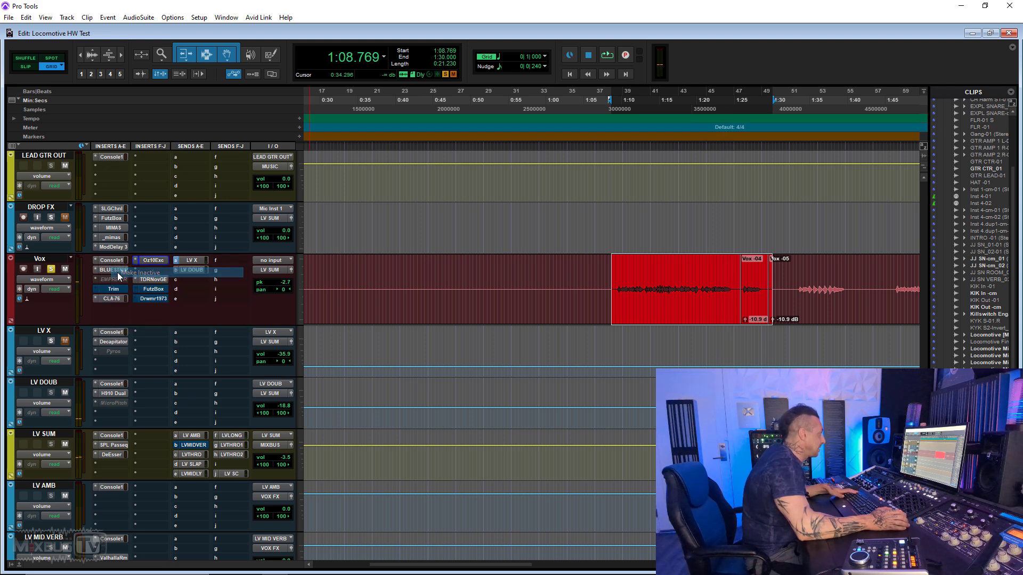
Add an Exciter crossover just above 10 kHz, set the band below it to an Amount of 4.0, and close the window.
click(154, 261)
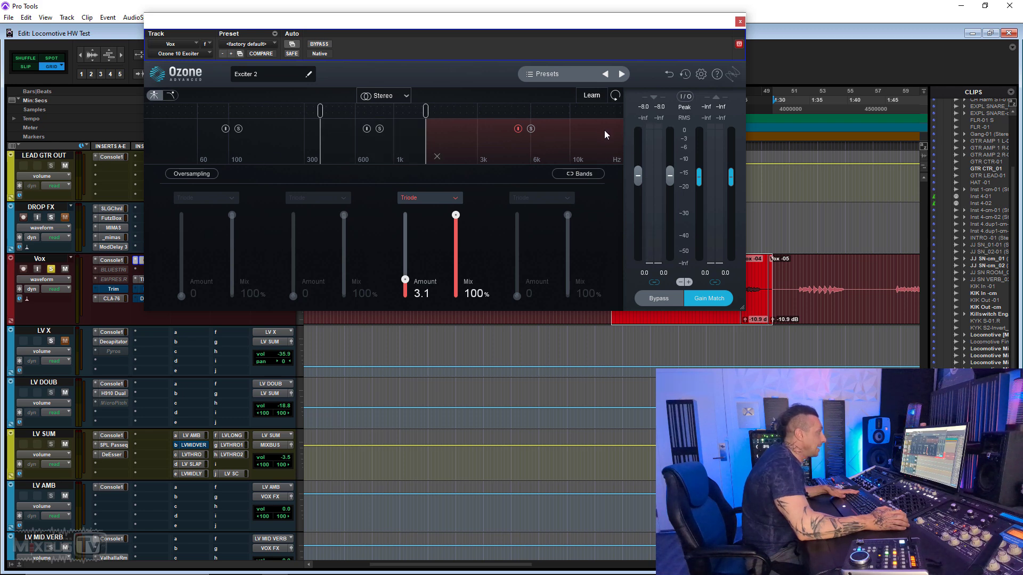
key(space)
click(586, 116)
drag(405, 280, 405, 274)
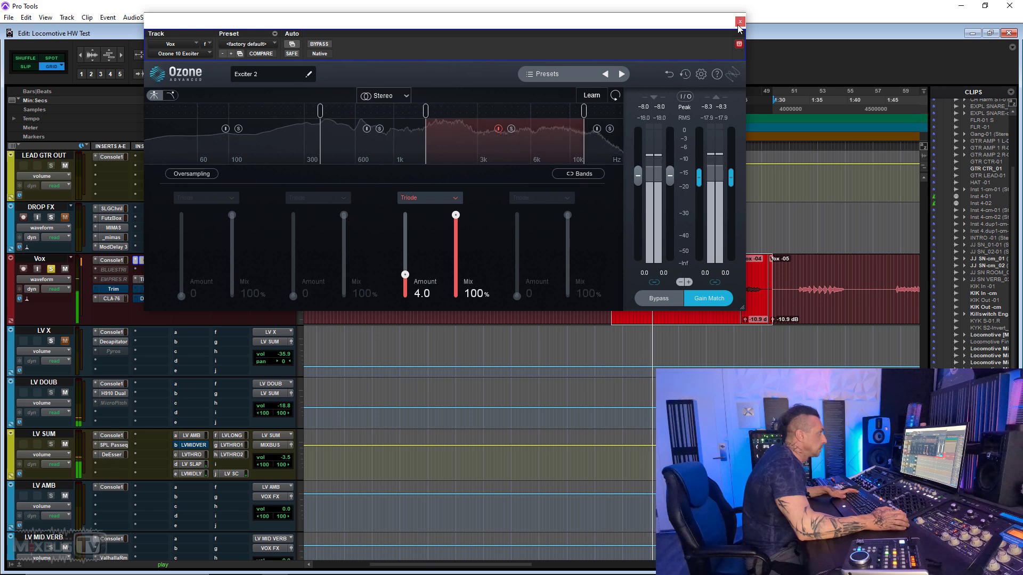
key(ctrl+w)
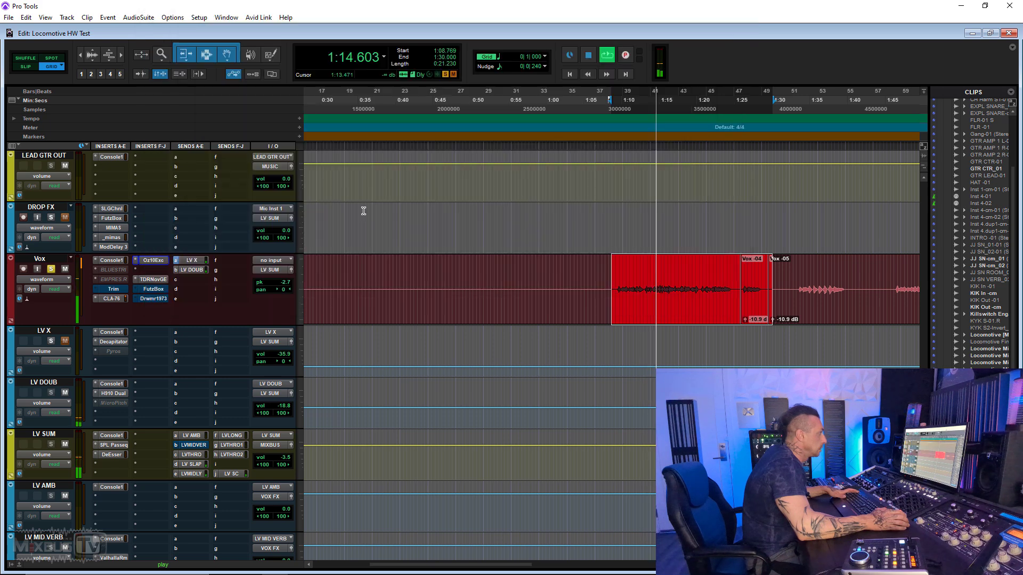
Make the BLUESTRIP insert active to hear it against the adjusted chain, stop playback, and make it inactive again.
right_click(126, 272)
click(133, 273)
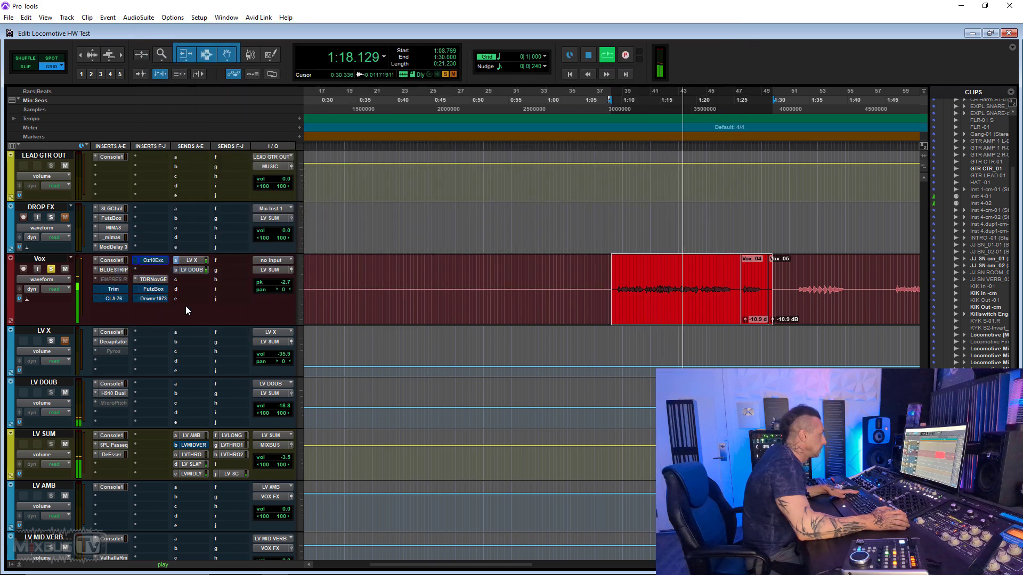
key(space)
right_click(124, 270)
click(133, 271)
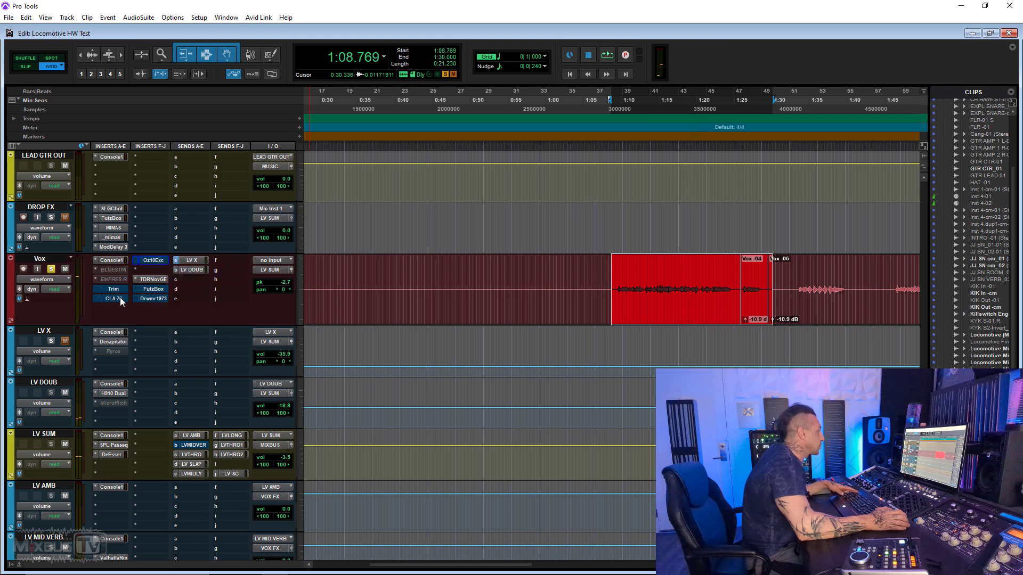
During playback, lower the Exciter's middle crossover to just above 1 kHz and raise the Amount of the band above it past 5.7.
click(147, 259)
key(space)
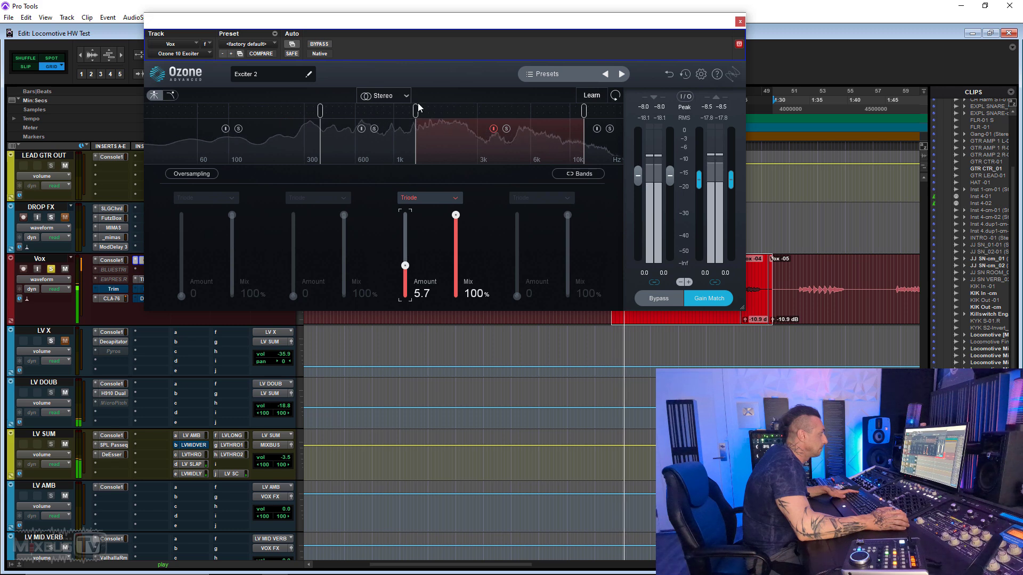
mouse_move(405, 265)
mouse_down()
mouse_move(406, 228)
mouse_move(406, 259)
mouse_up()
click(140, 260)
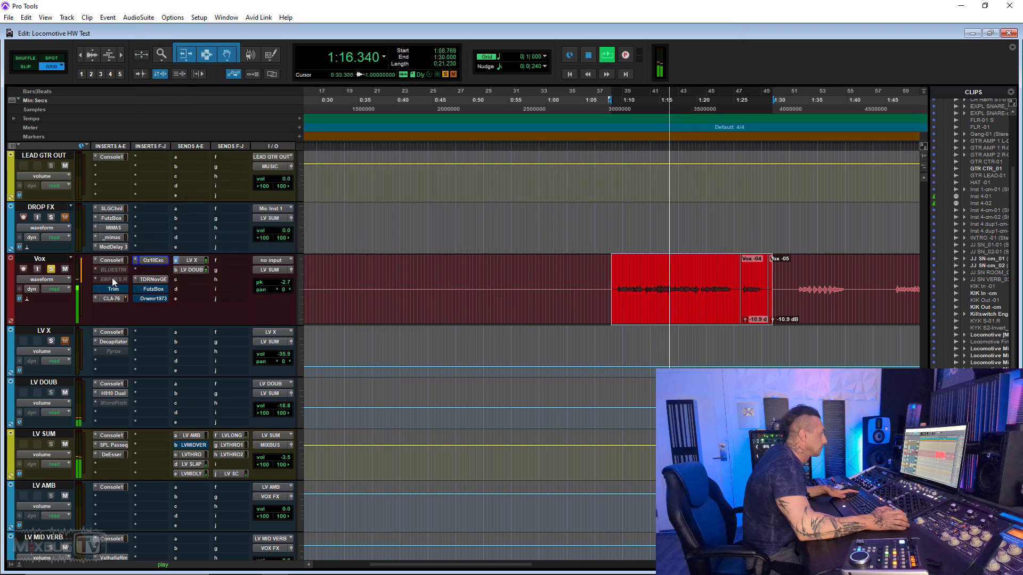
Audition the BLUESTRIP insert, stop playback, and swap the CLA-76 and Exciter inserts so the Exciter comes first on the Vox track.
ctrl+super+click(112, 270)
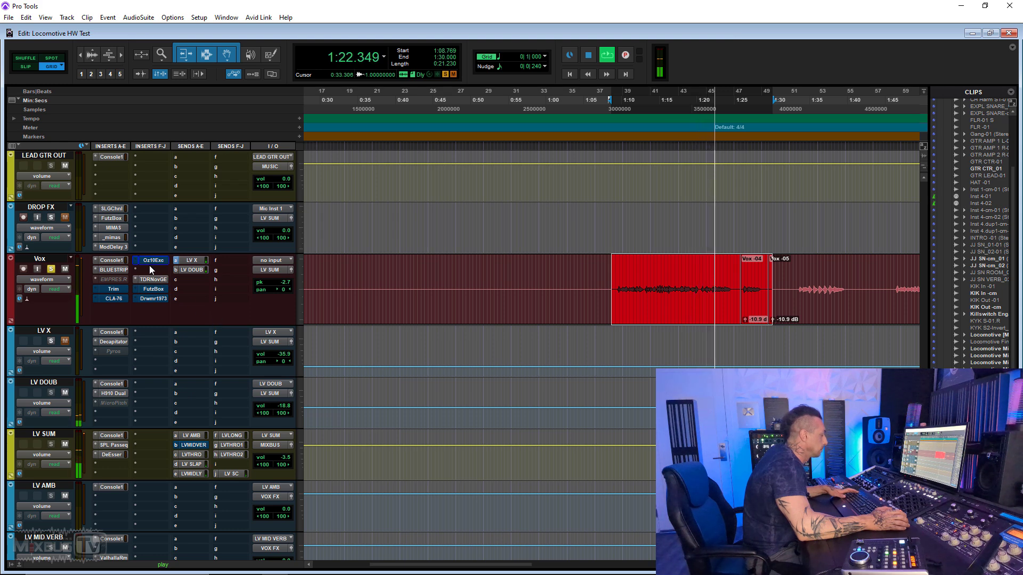
key(space)
drag(114, 298, 152, 269)
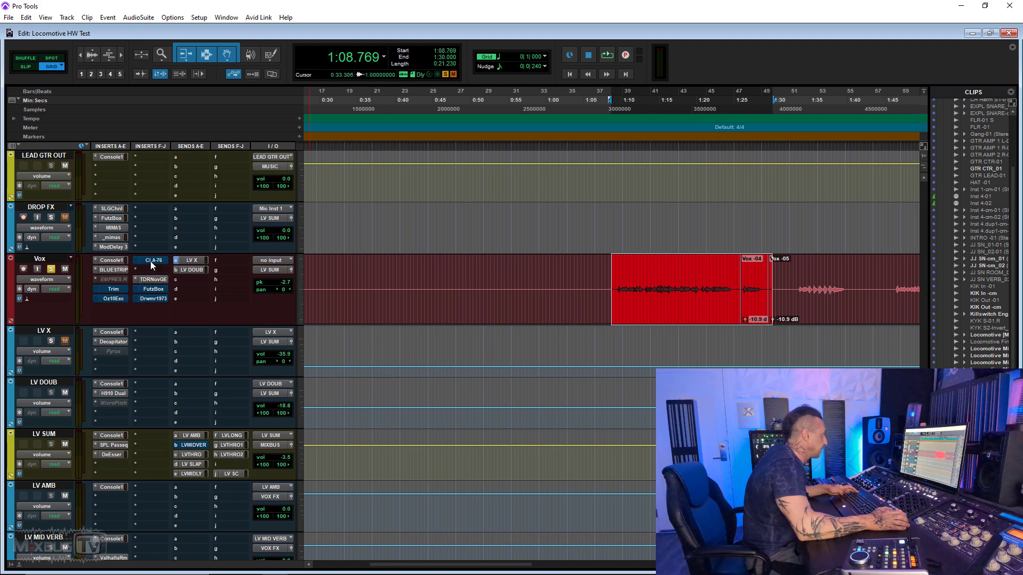
Play the reordered plug-in chain, check the CLA-76 settings, and compare the sound against the BLUESTRIP insert.
key(space)
click(154, 260)
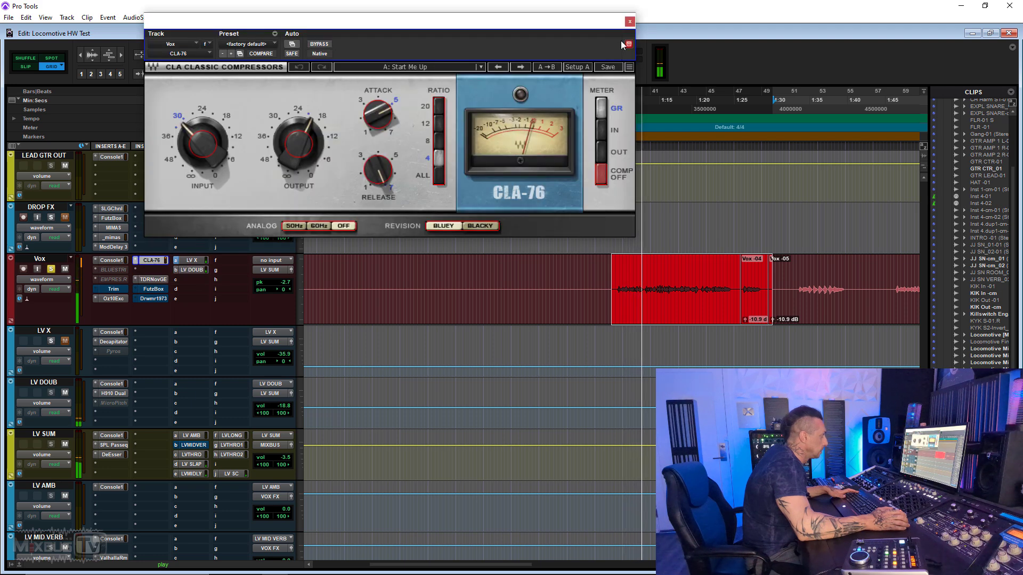
click(629, 21)
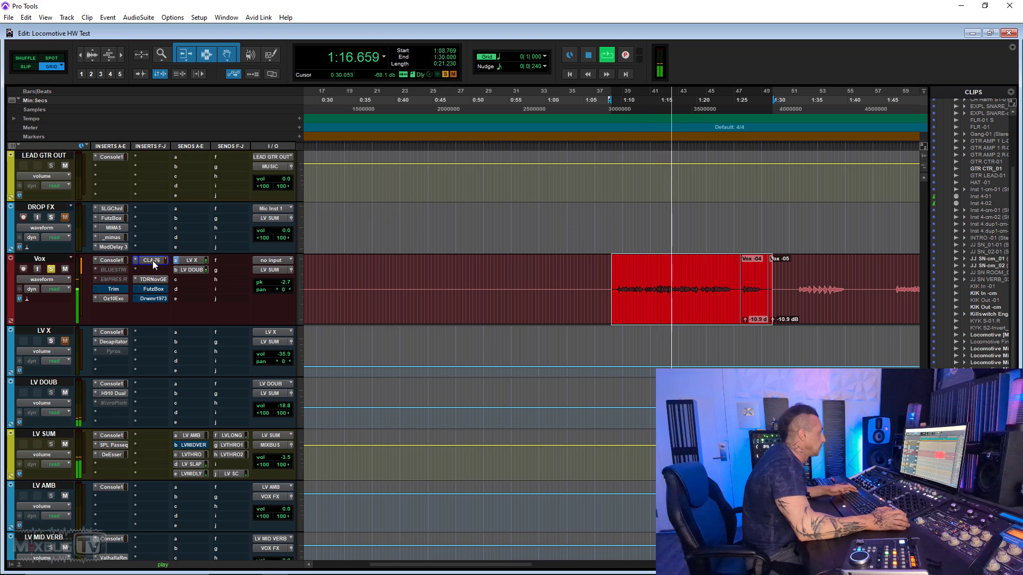
ctrl+super+click(113, 270)
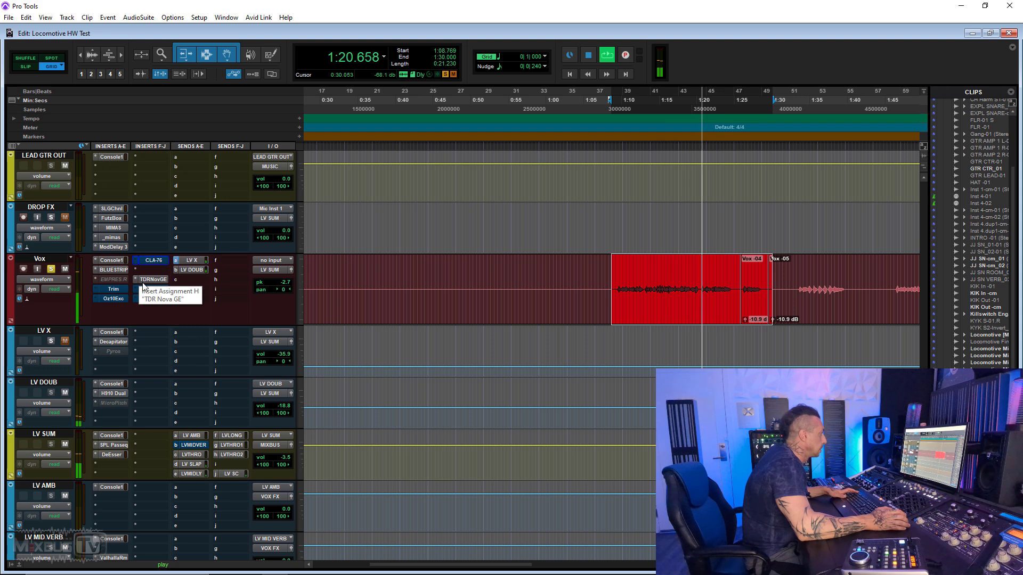
key(space)
right_click(115, 269)
click(134, 280)
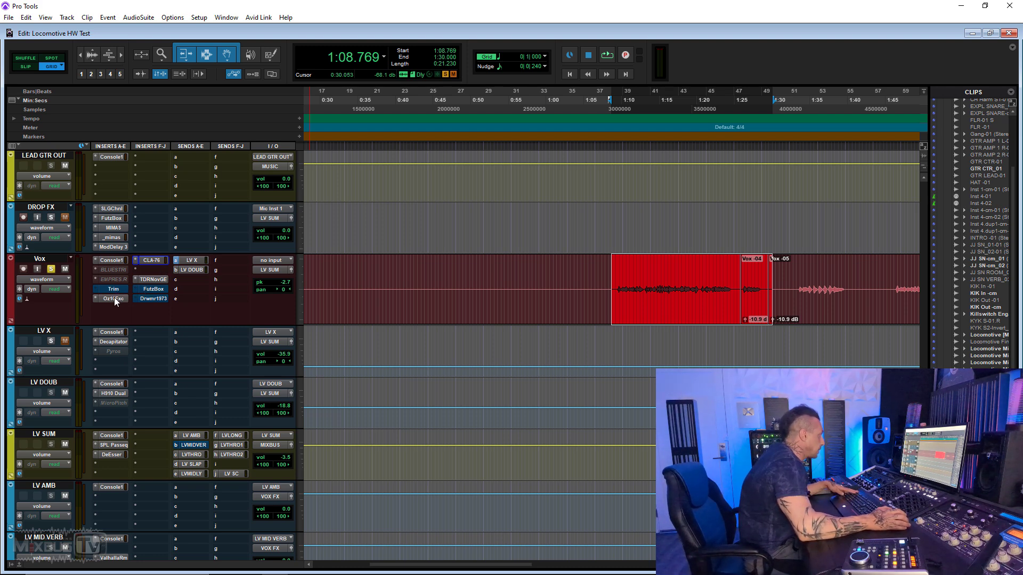
Make both the BLUESTRIP and EMPRES.R inserts active on the Vox track and listen to the selection with them.
right_click(116, 269)
click(124, 272)
right_click(115, 278)
click(120, 282)
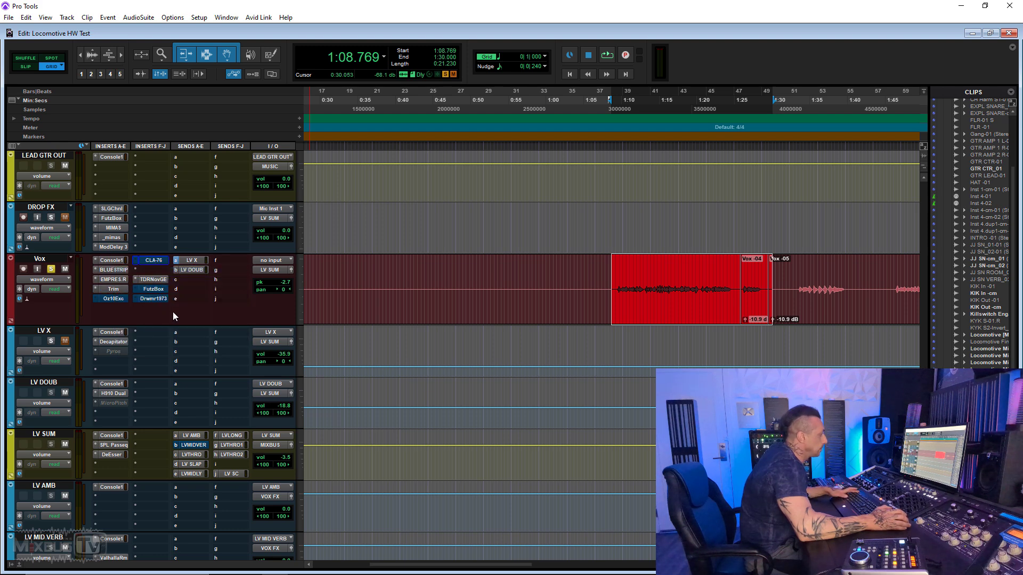
key(space)
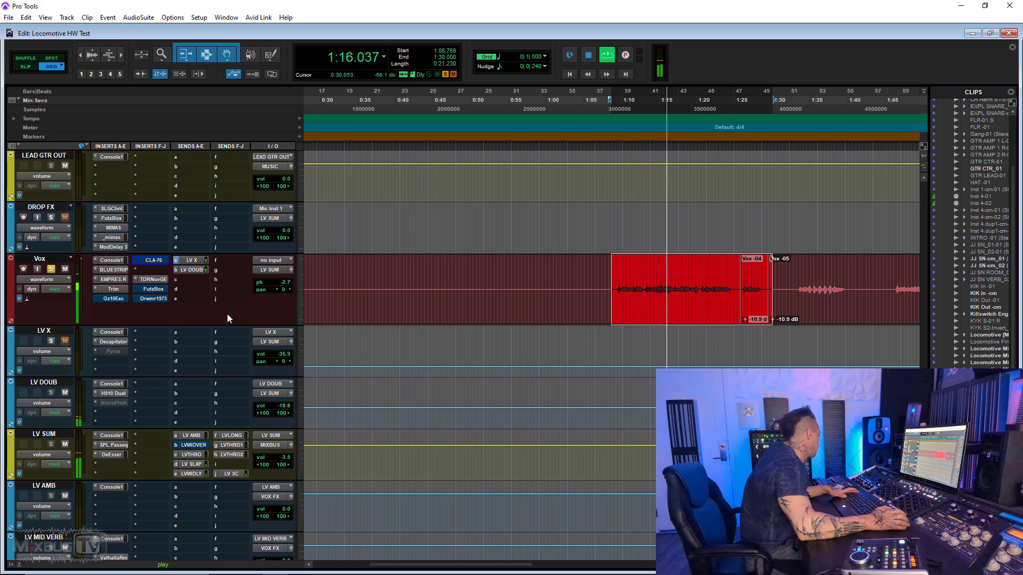
key(space)
Try the Tube-Tech Equalizers mk II in the Vox track's second F-J insert slot, searching for "tube", and close its window.
click(154, 270)
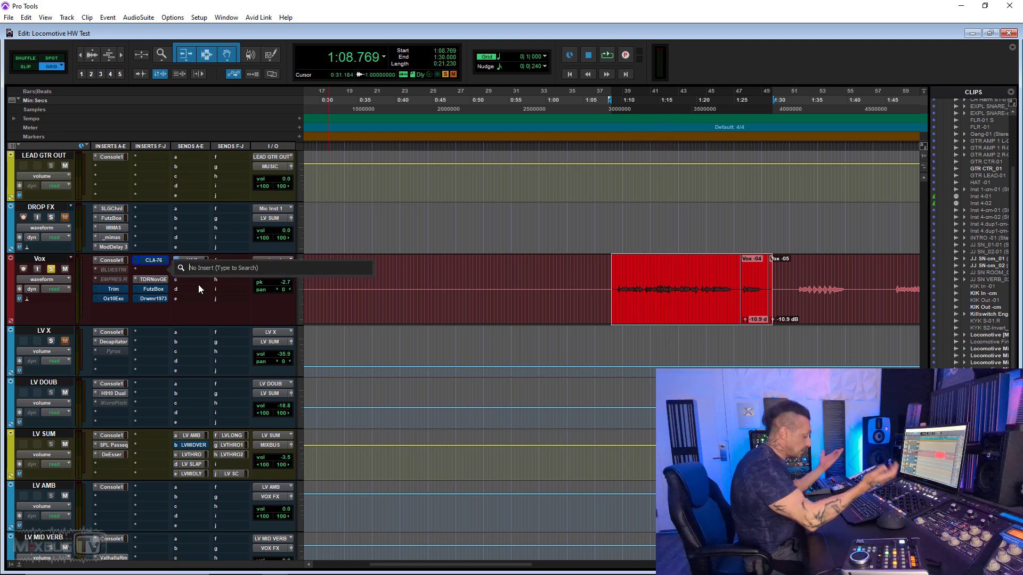
text(tube)
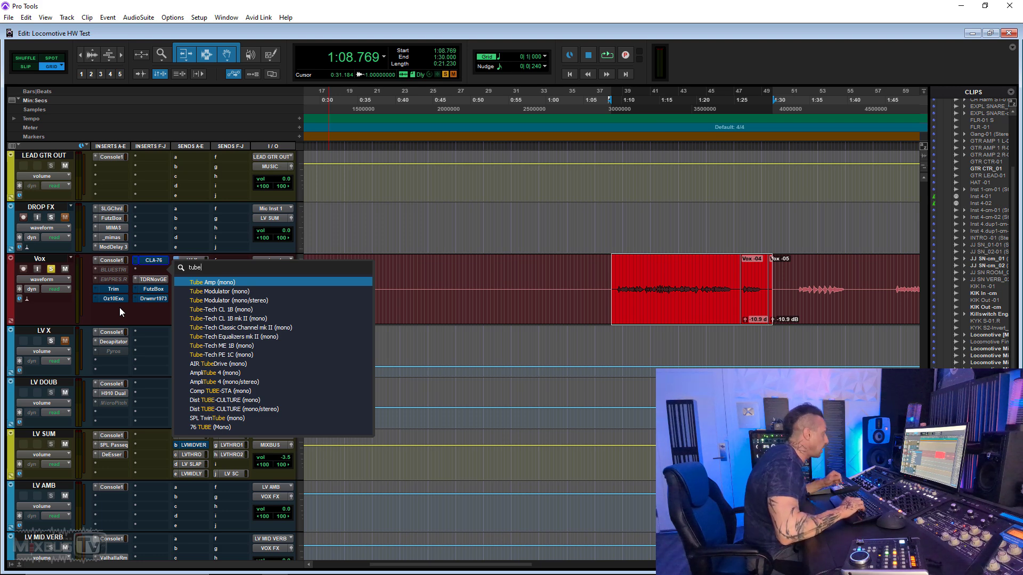
key(Down)
key(Down)
key(Down)
key(Down)
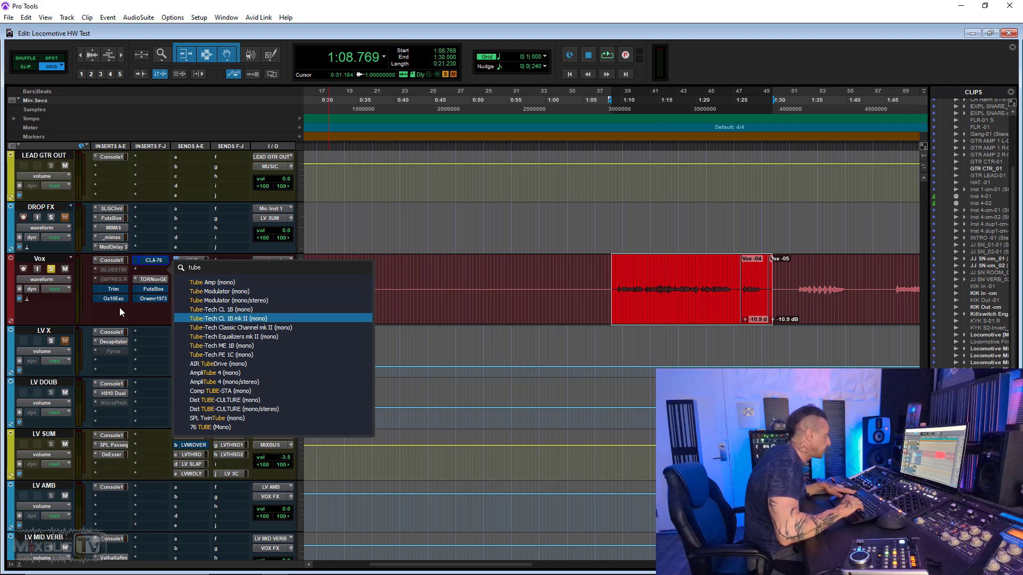
key(Down)
key(Down)
key(Escape)
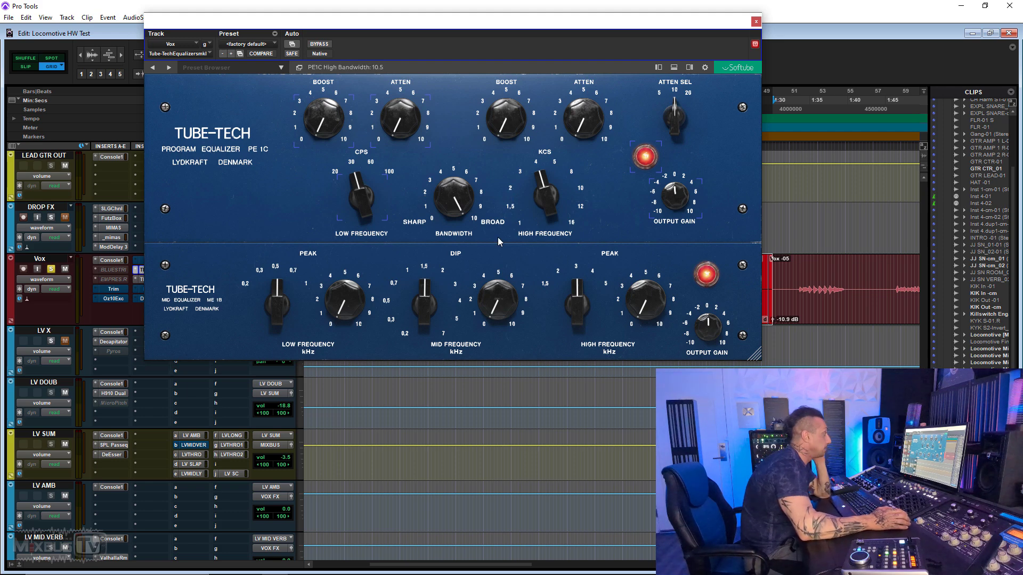
click(756, 22)
Replace the Tube-Tech equalizer with the H-EQ by searching for "h-eq", and enlarge the H-EQ window.
click(137, 271)
click(148, 273)
click(155, 269)
click(176, 286)
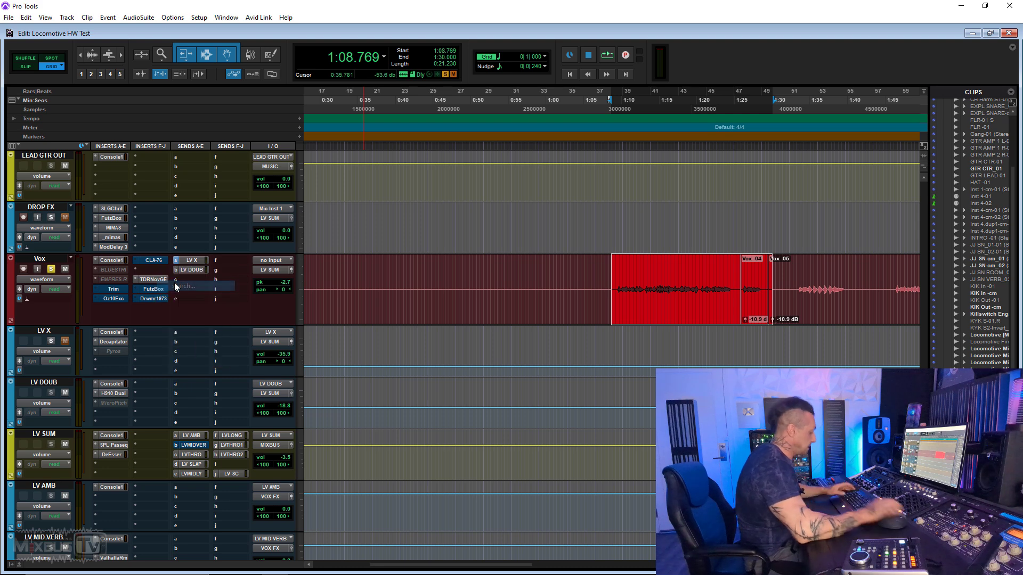
text(h-eq)
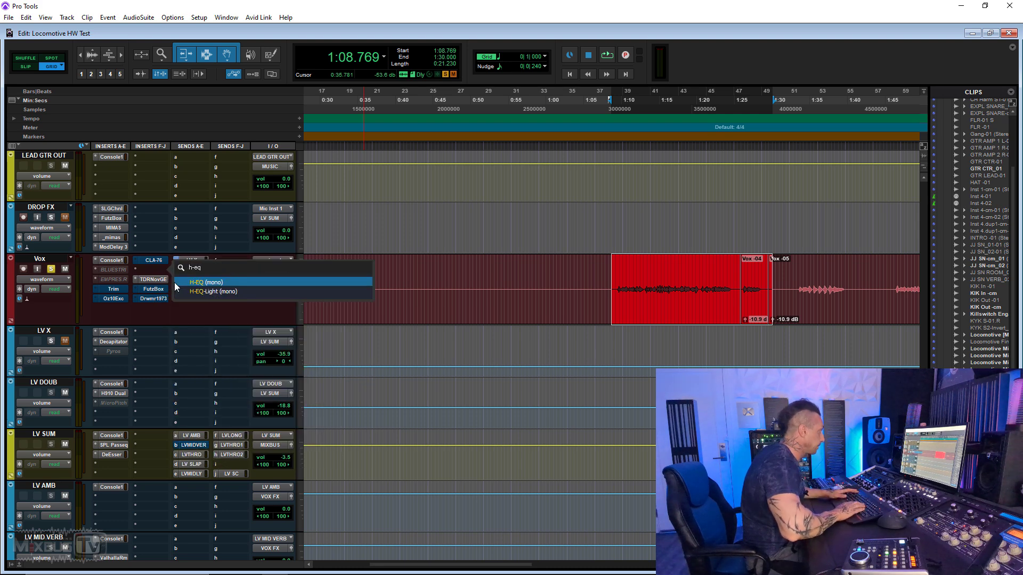
key(Return)
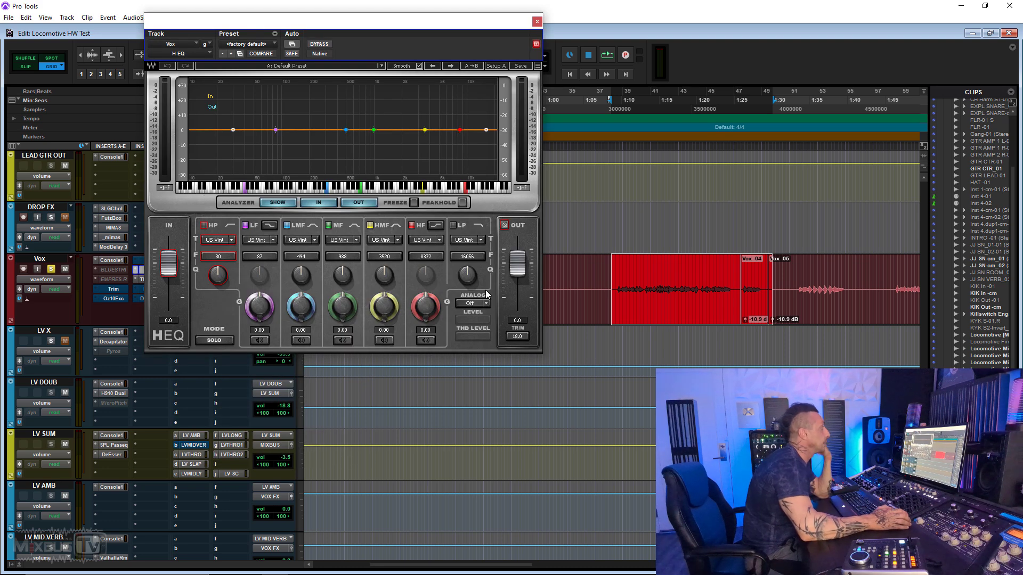
click(537, 65)
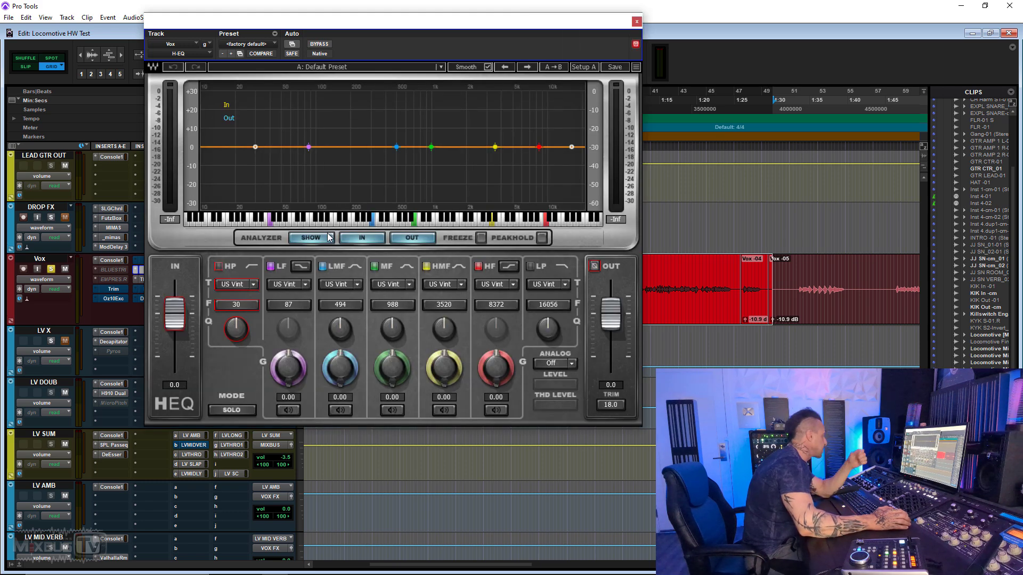
Set the H-EQ's HF shelf to 5000 Hz with a gain of 4.00 dB.
click(496, 304)
click(507, 326)
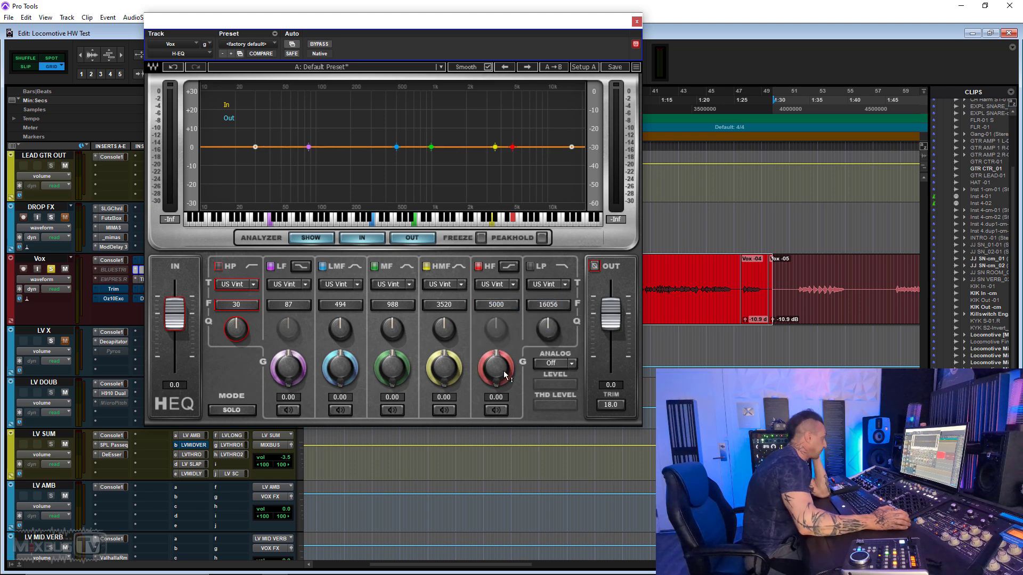
text(4)
key(Return)
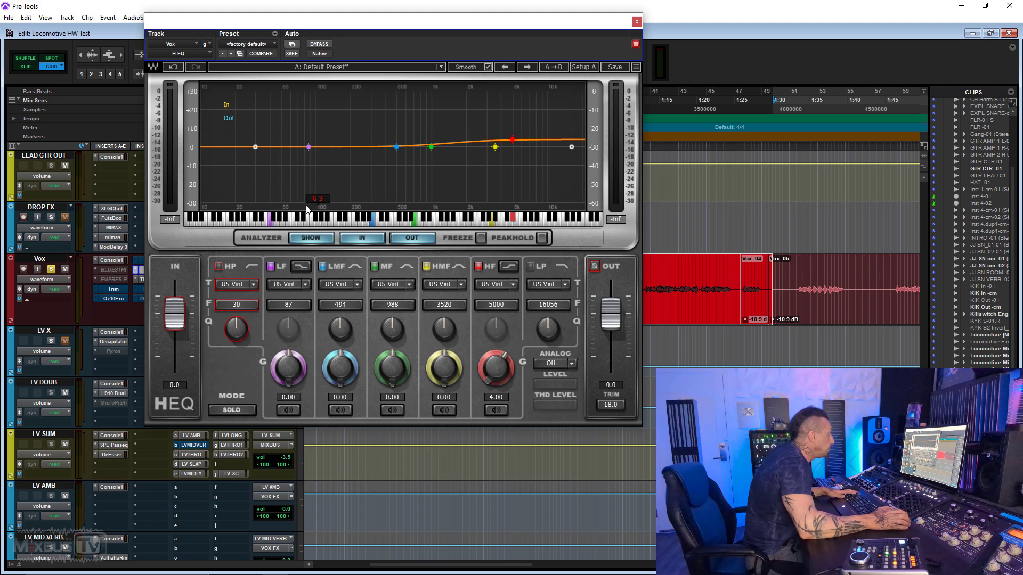
Set the H-EQ's LF shelf to 180 Hz with 3.55 dB gain, using the Digital 1 filter type and a reduced Q.
text(1)
key(Return)
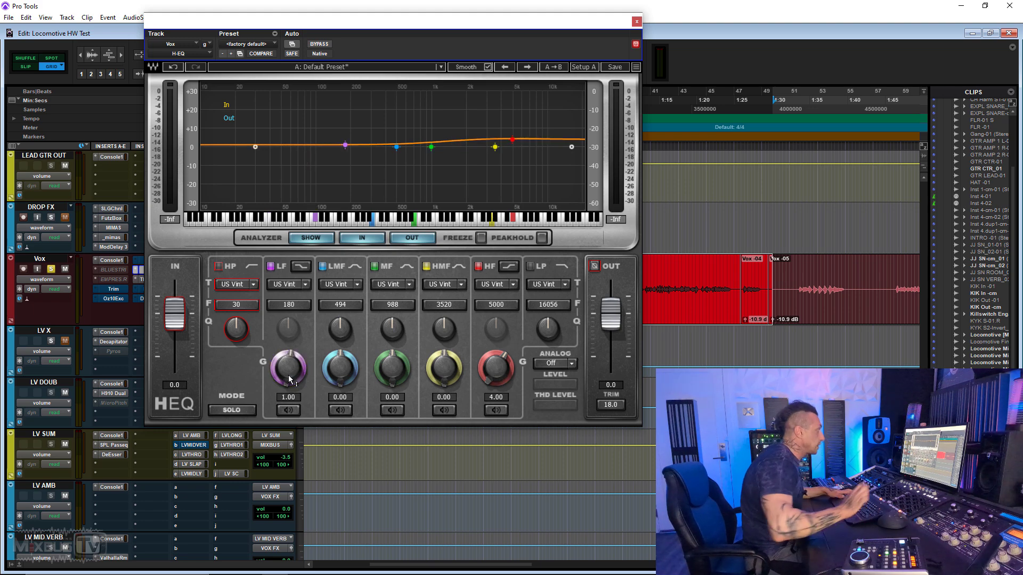
click(305, 285)
click(310, 307)
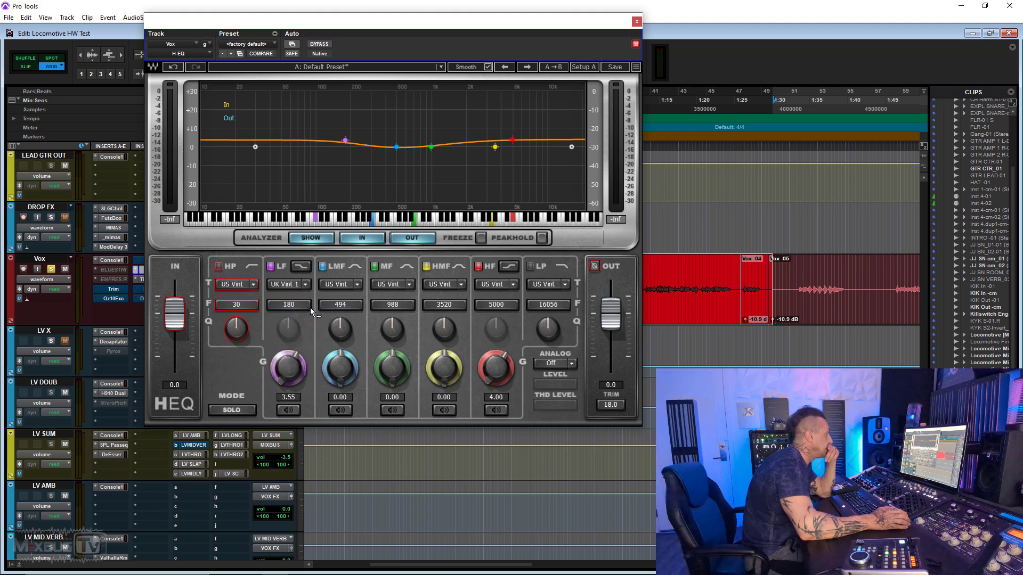
click(307, 285)
click(309, 357)
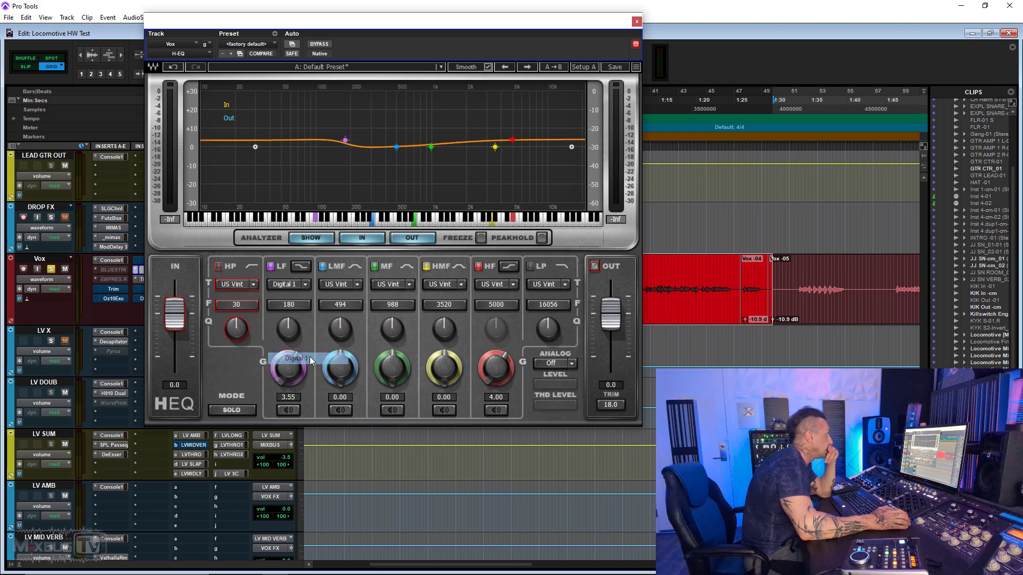
mouse_move(287, 329)
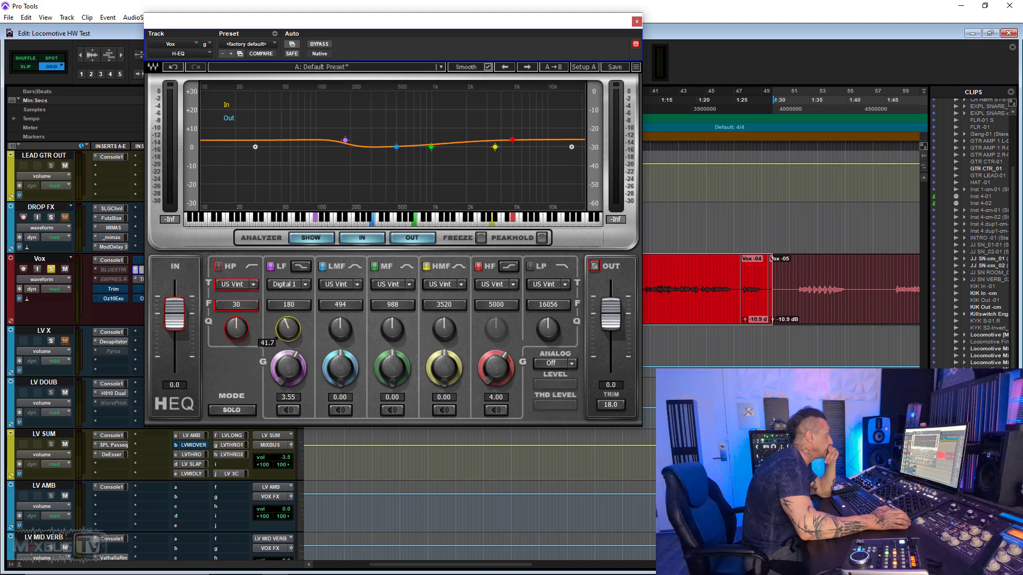
drag(288, 328, 287, 334)
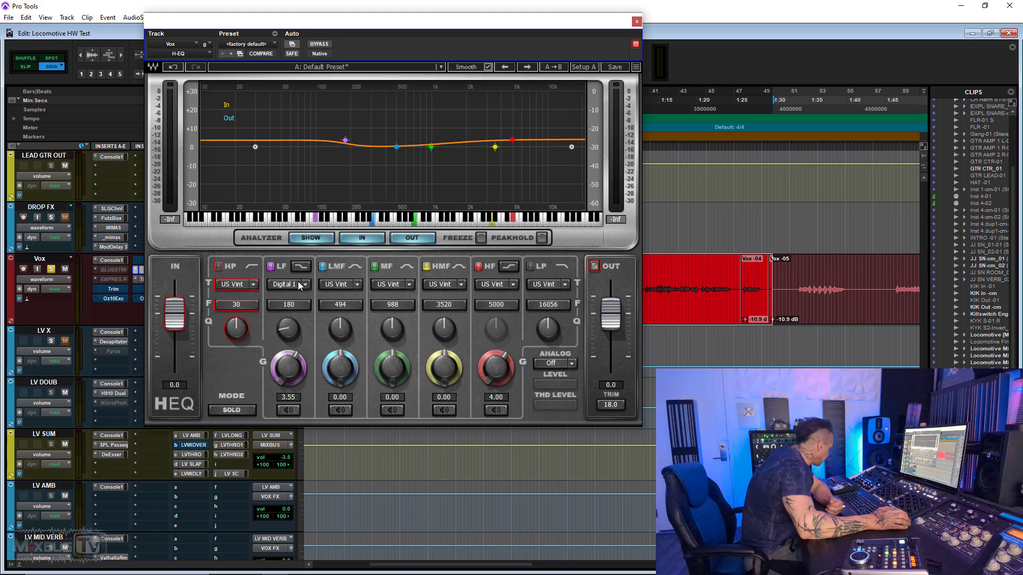
Set the H-EQ's HMF band to 5000 Hz with 1.50 dB gain, start playback, and close the plug-in window.
click(442, 305)
text(5000)
key(Return)
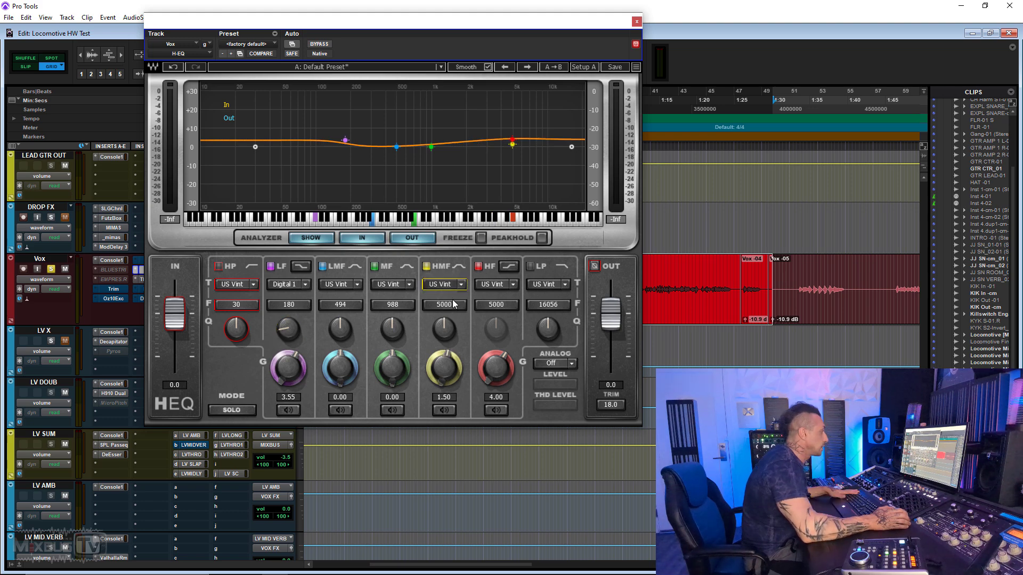
key(space)
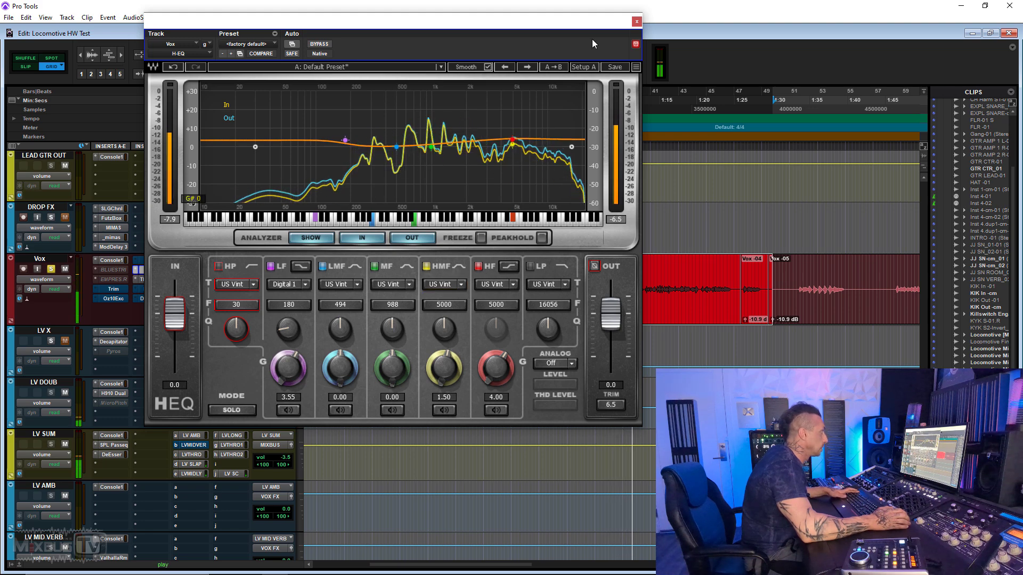
click(636, 21)
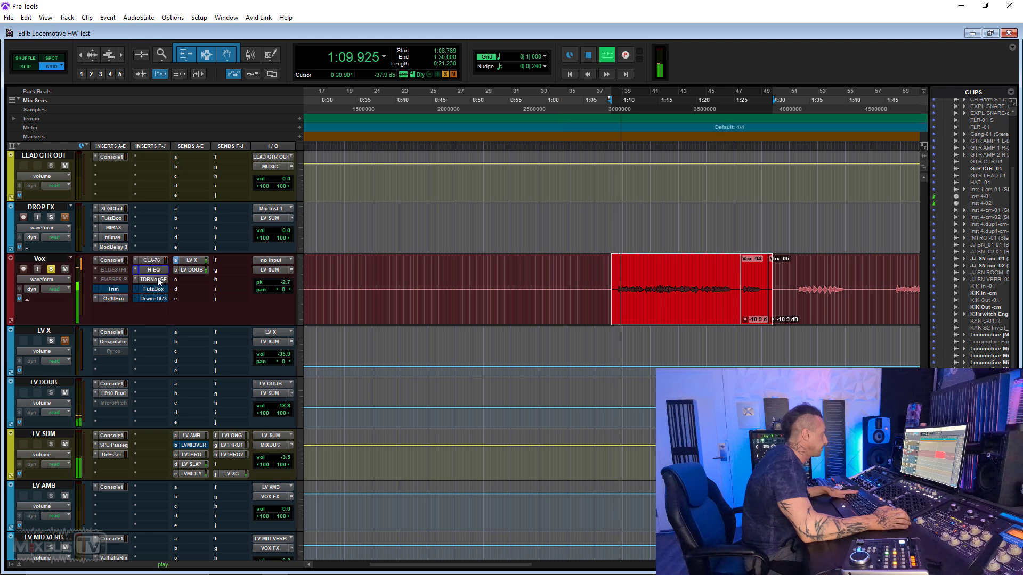
Open the H-EQ, bypass the Vox plug-in chain, and make the hardware BLUESTRIP and EMPRES.R inserts active to hear them.
click(152, 268)
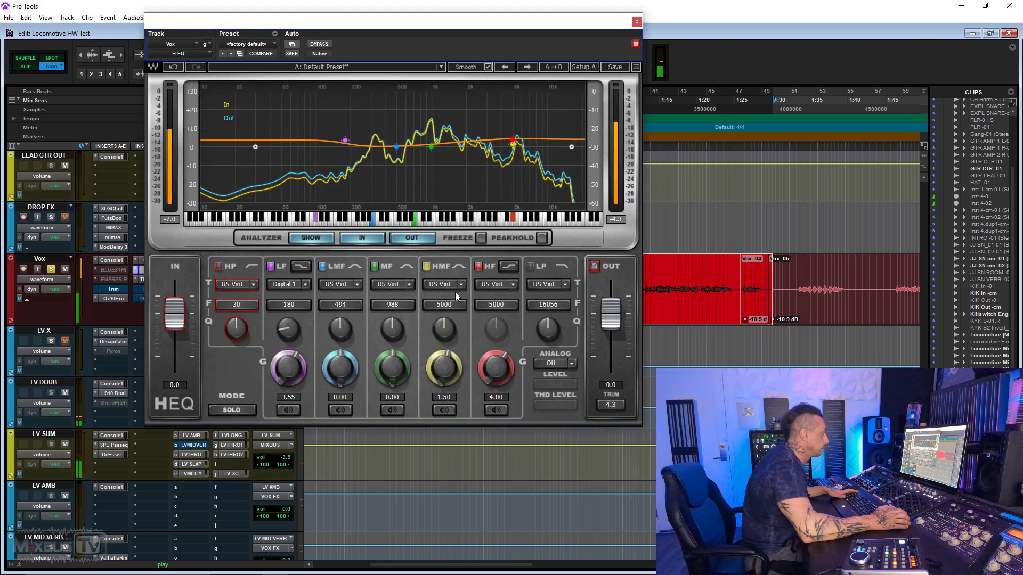
drag(506, 31, 562, 27)
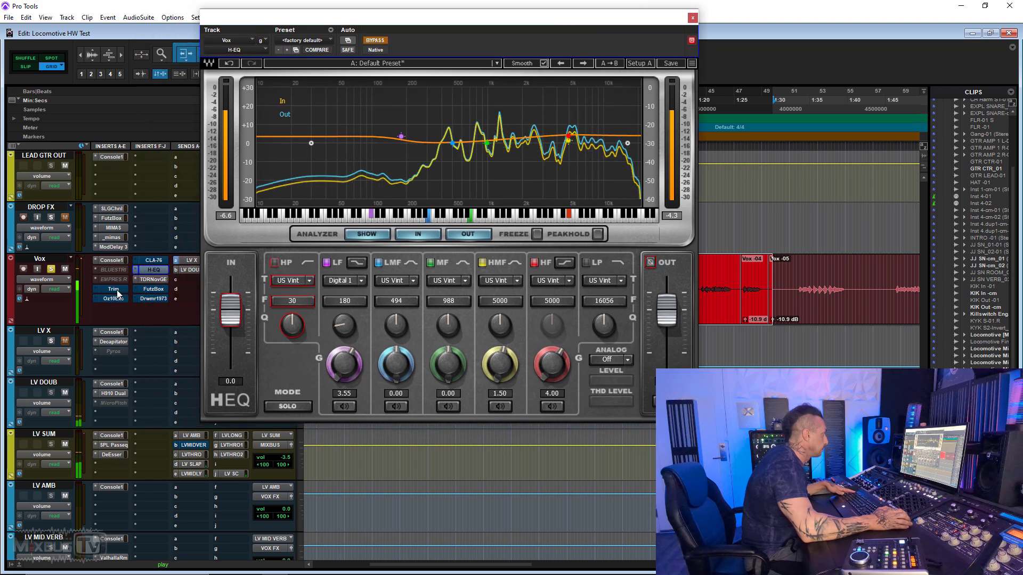
right_click(116, 269)
click(141, 273)
right_click(114, 279)
click(141, 283)
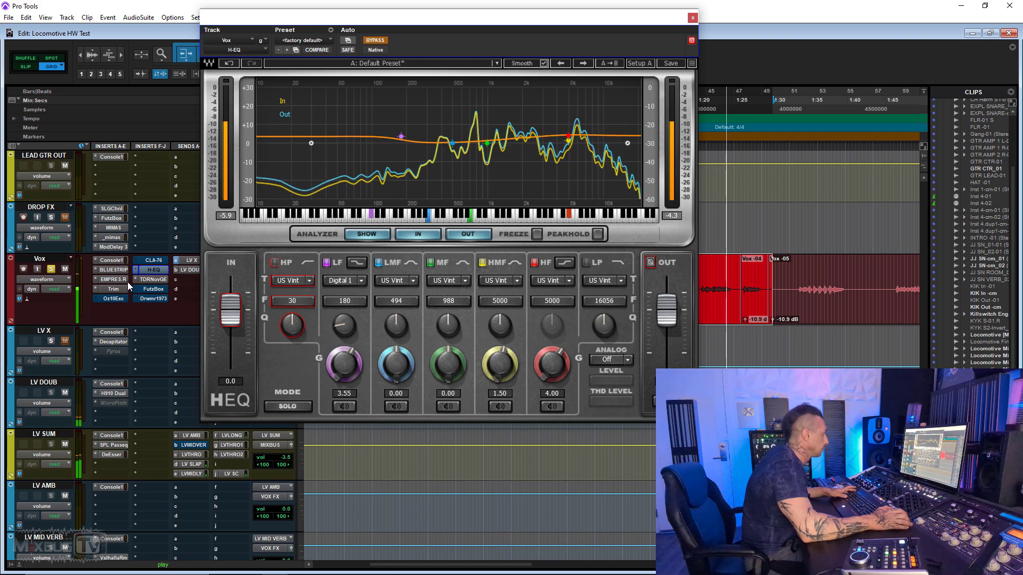
Return the Vox track from the hardware inserts to the plug-in chain, and set the H-EQ's HMF gain to 0.80 dB and HF gain to 2.65 dB.
right_click(111, 269)
click(123, 279)
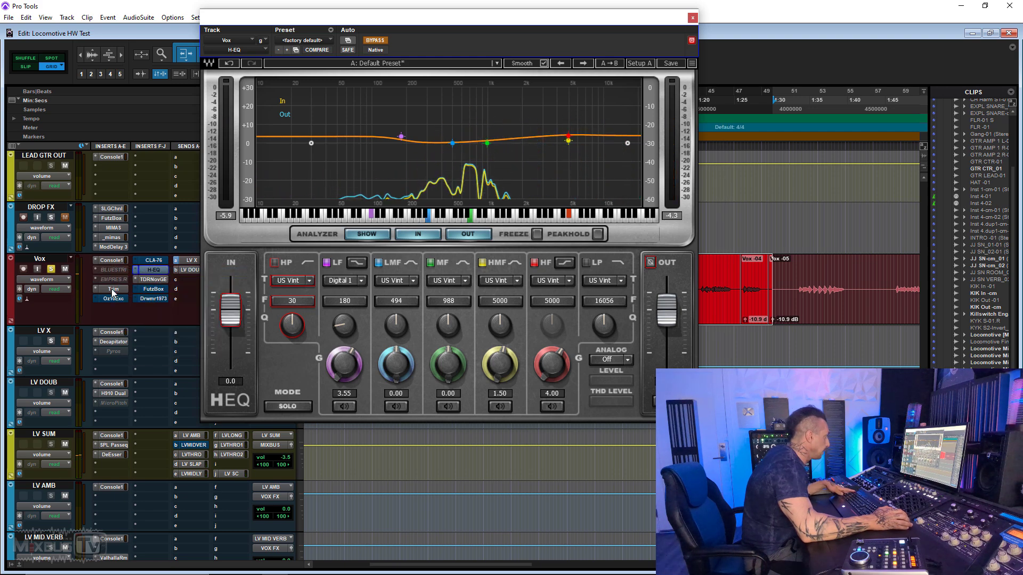
ctrl+click(154, 271)
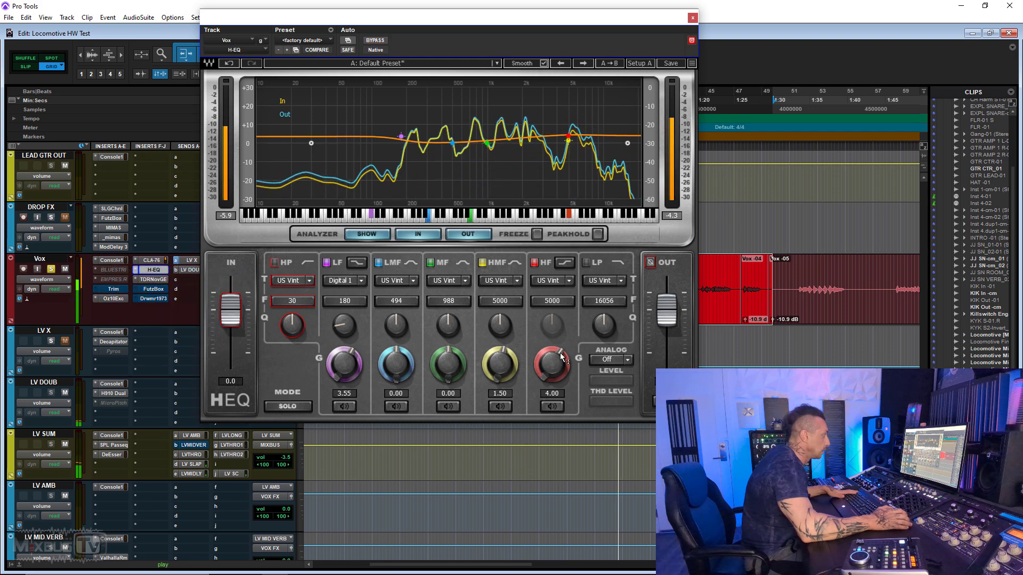
drag(503, 369, 560, 365)
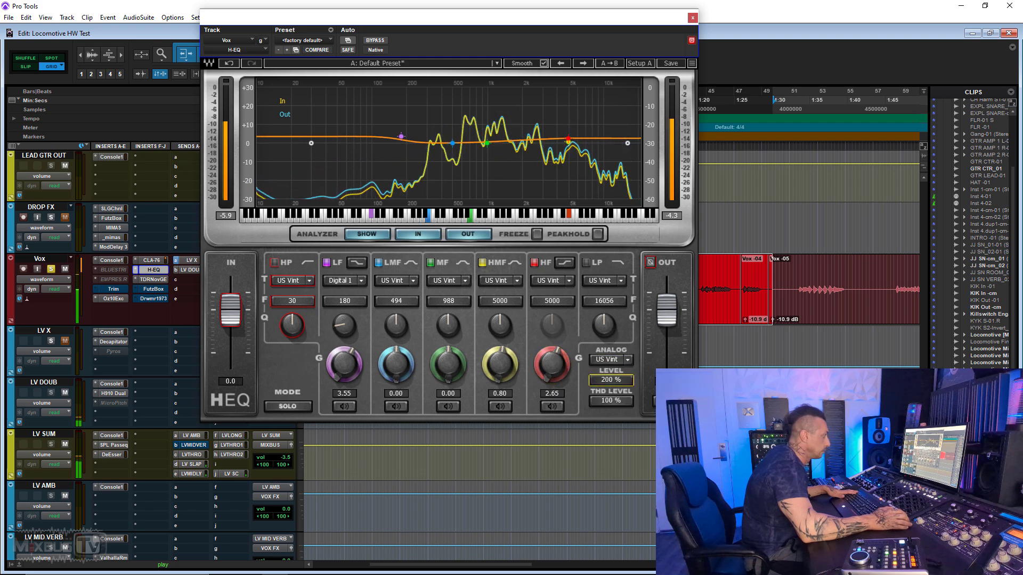
Set the H-EQ's analog mode to US Vint with a level of 100% and a THD level of 384%.
scroll(609, 360, down, 1)
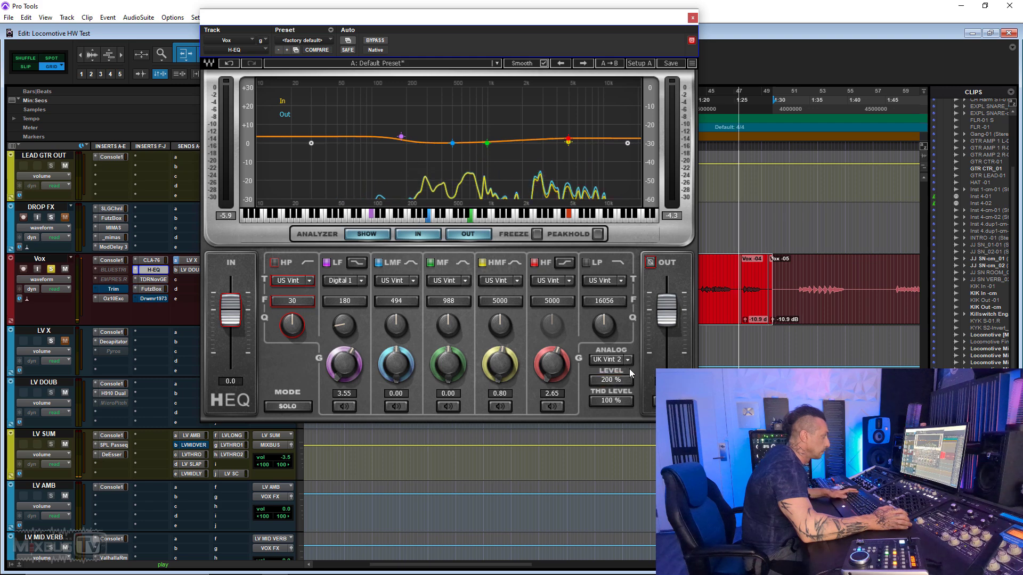
text(100)
key(Return)
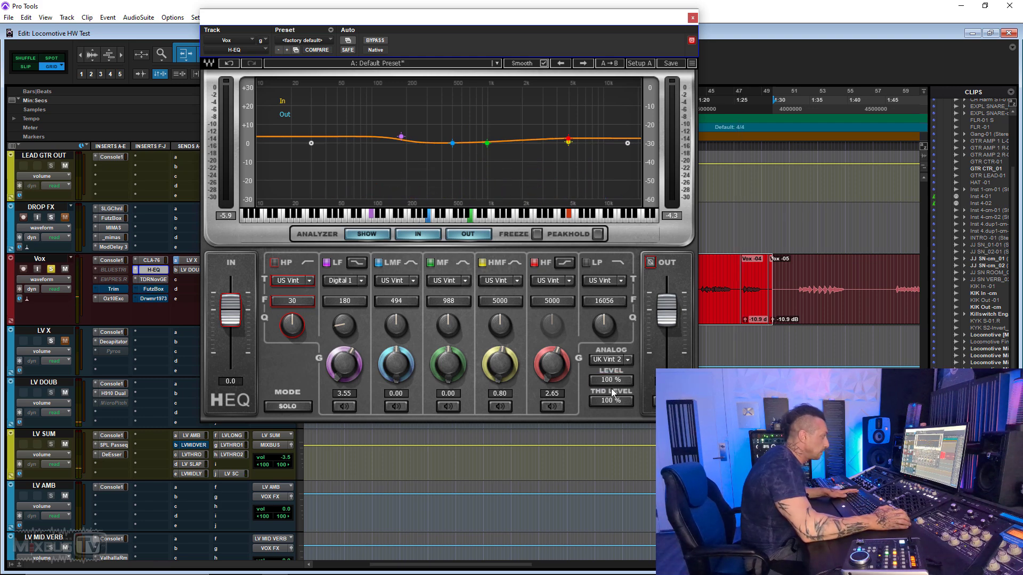
click(627, 360)
click(627, 387)
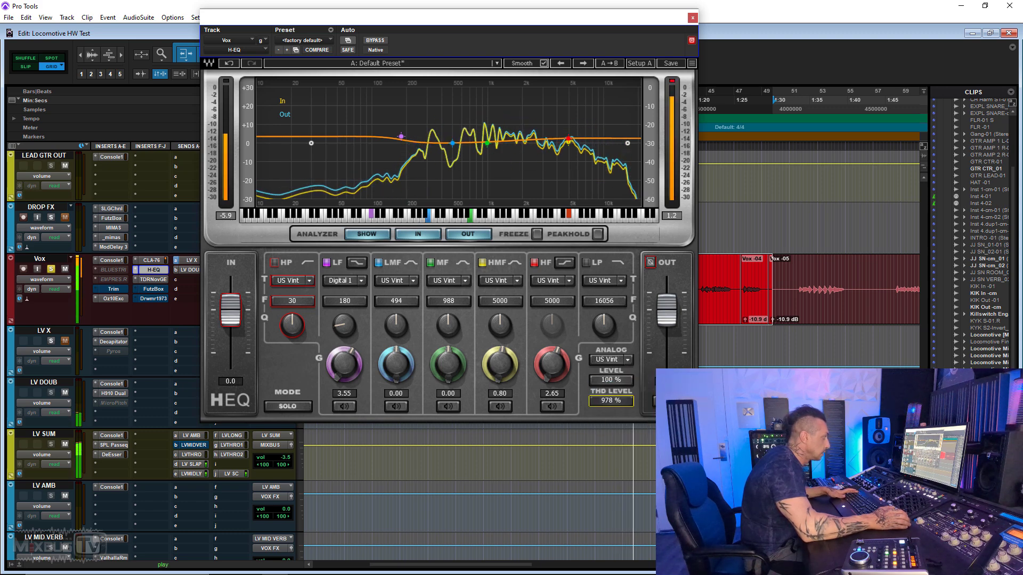
drag(611, 401, 611, 430)
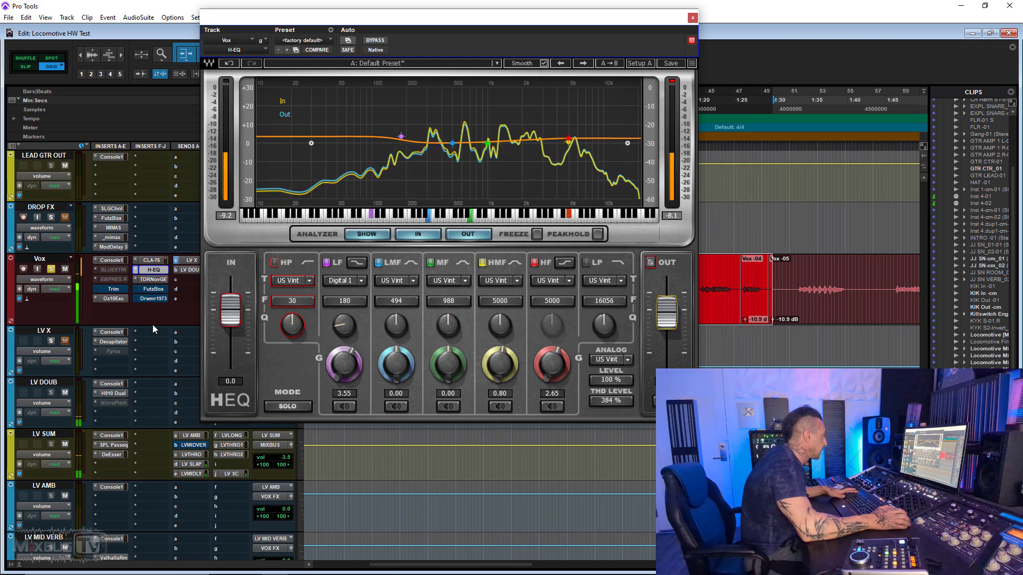
Compare by ear: enable BLUESTRIP, EMPRES.R and Trim on the Vox track during playback, and return to the plug-in chain.
click(123, 289)
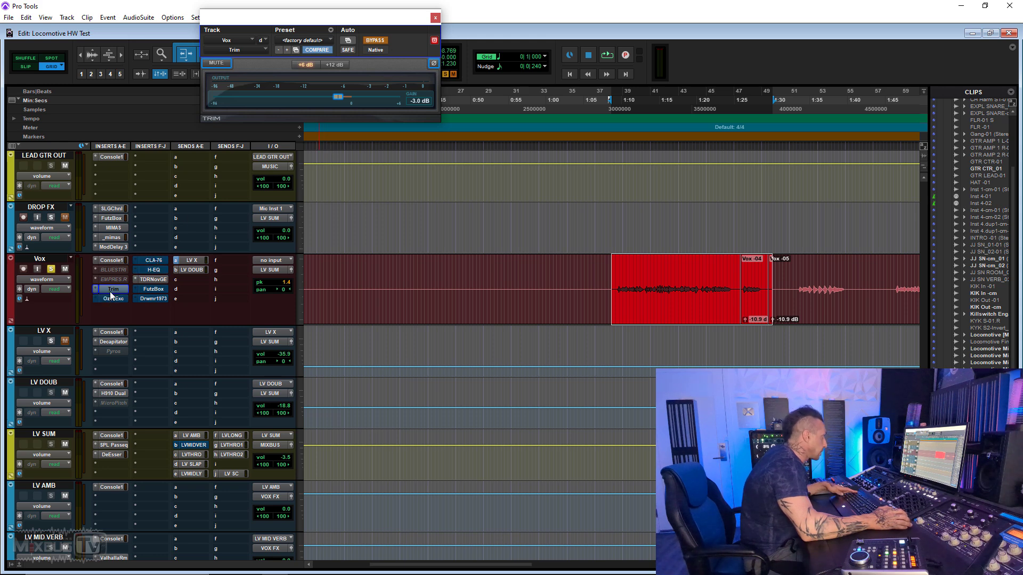
ctrl+super+click(113, 270)
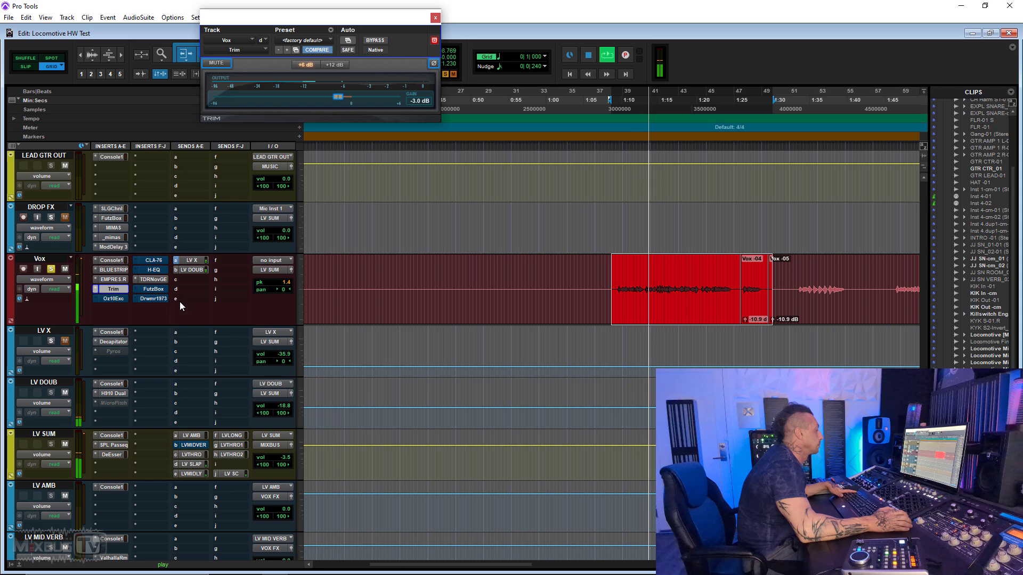
right_click(130, 271)
click(130, 273)
right_click(129, 279)
click(134, 283)
Reopen the H-EQ, raise its HF gain to 3.15 dB, and close the plug-in window.
click(160, 270)
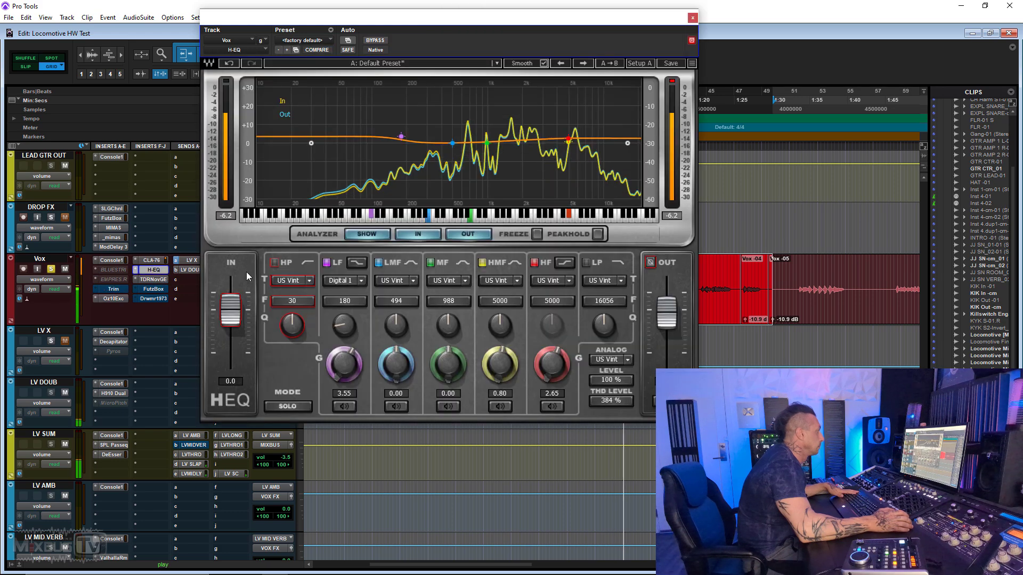
click(666, 312)
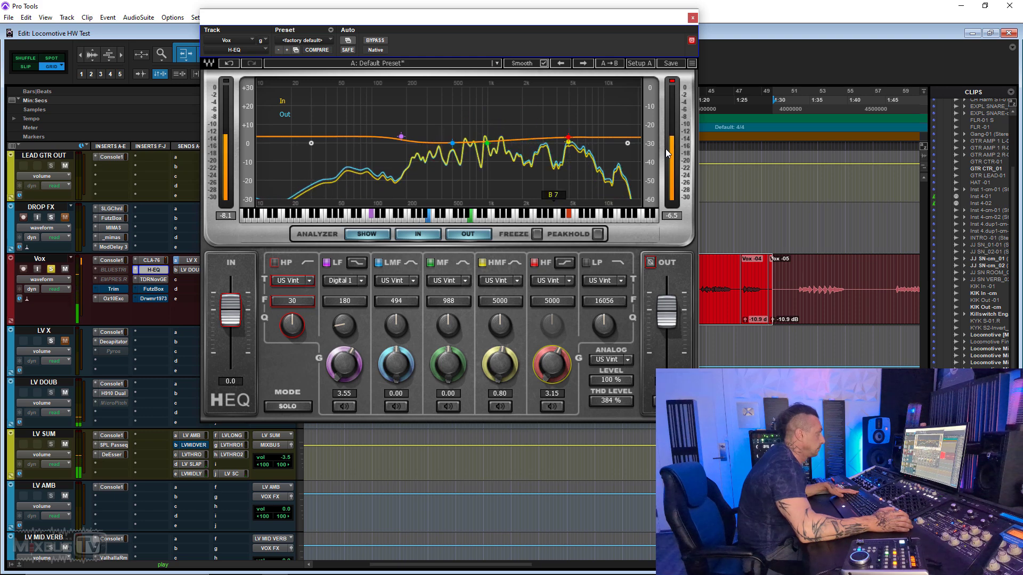
click(691, 18)
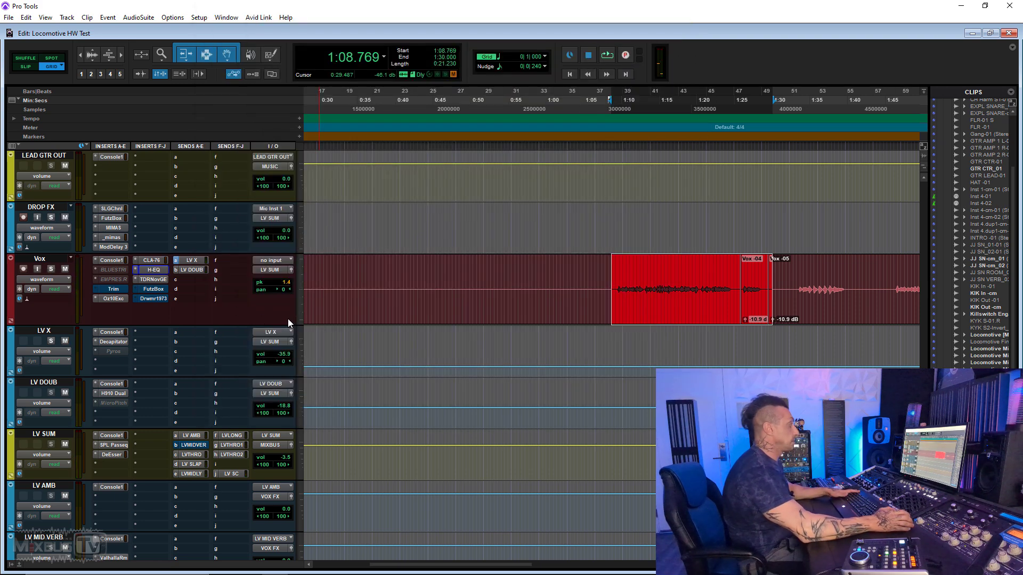
Play the selection through the hardware inserts, switch to the plug-in chain while listening, review the H-EQ curve, and stop playback.
key(space)
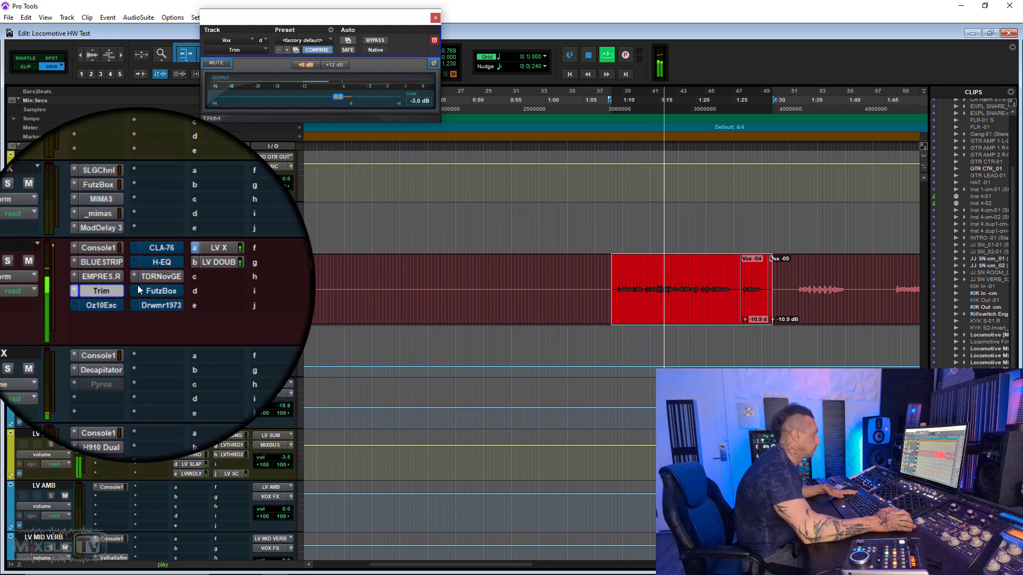
right_click(113, 256)
click(128, 273)
right_click(114, 283)
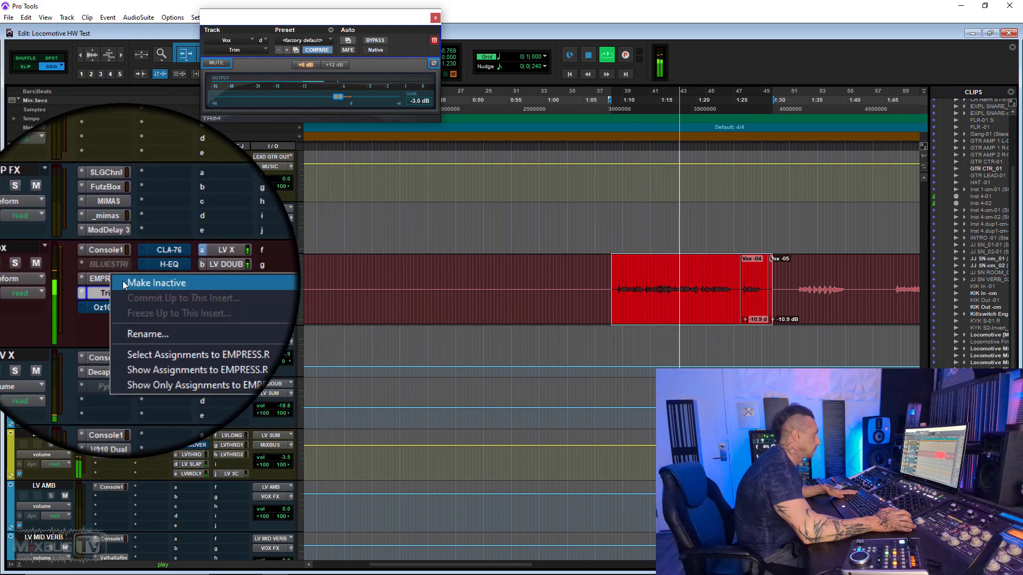
click(123, 287)
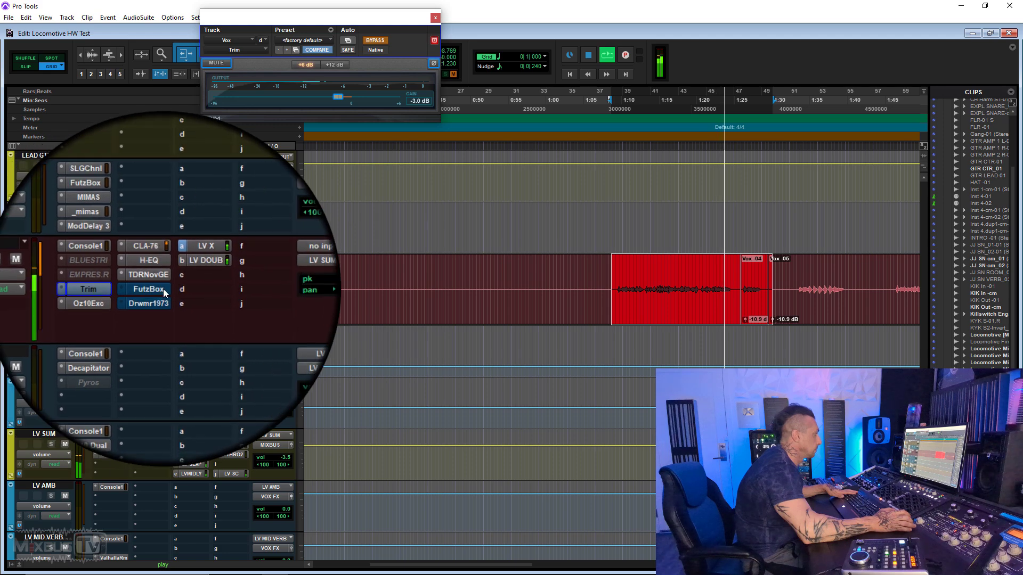
click(159, 272)
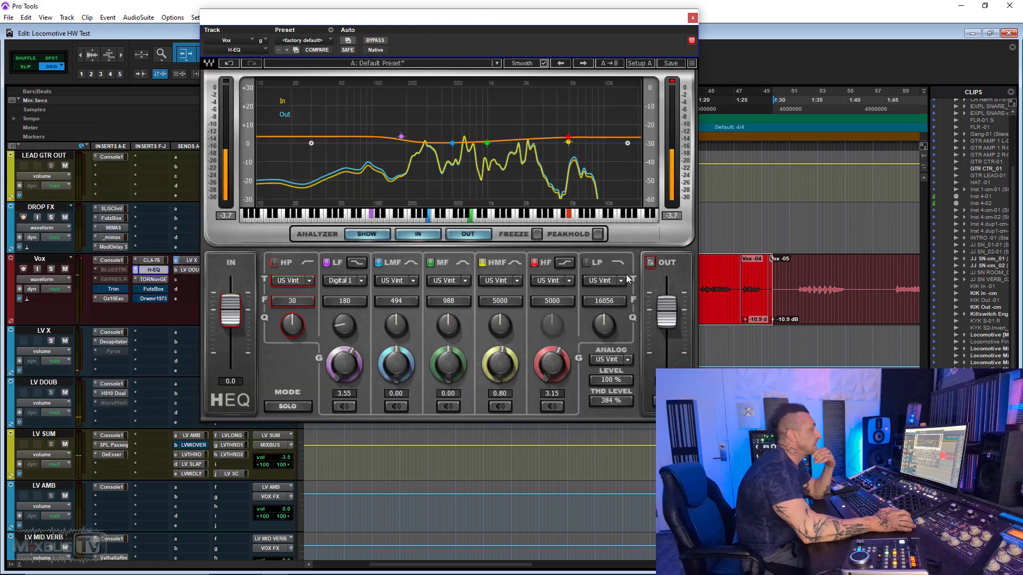
key(space)
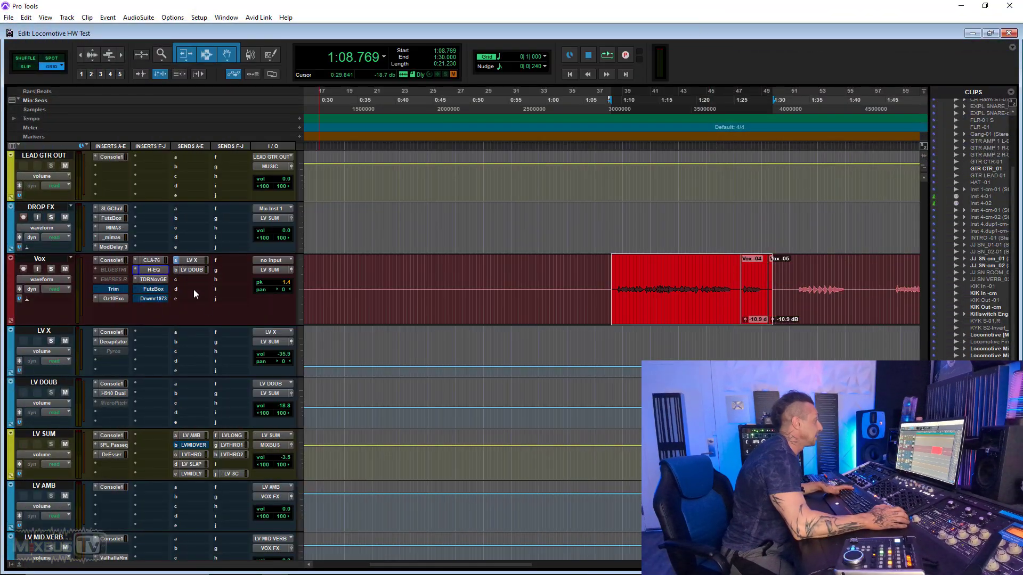
Make BLUESTRIP and EMPRES.R active on the Vox track with the plug-in chain bypassed, and play the selection.
right_click(120, 270)
click(134, 273)
right_click(122, 279)
click(125, 282)
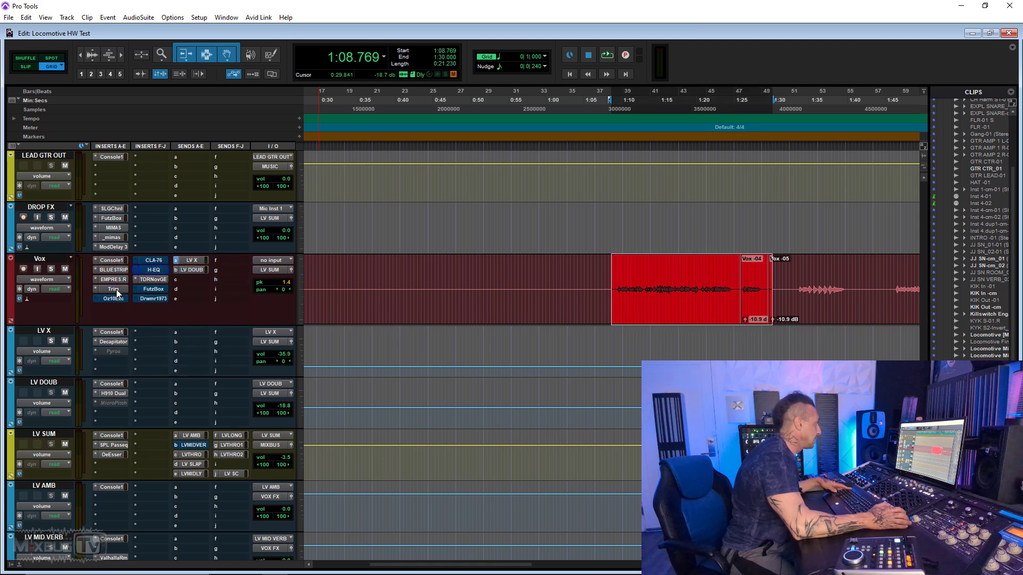
key(space)
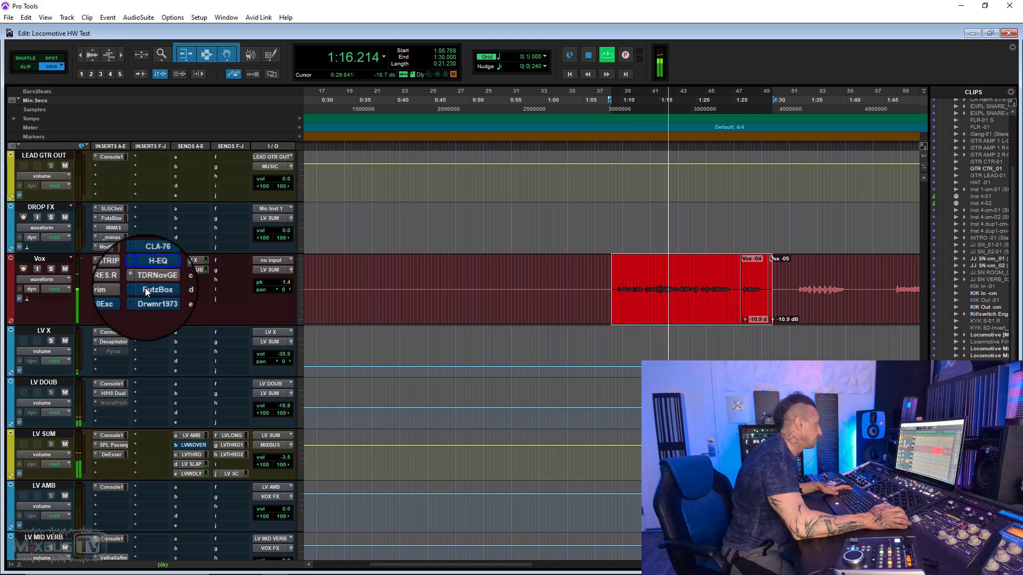
Stop playback, make the hardware inserts inactive with the plug-in chain enabled, and play the same Vox section again.
key(space)
right_click(116, 270)
click(126, 278)
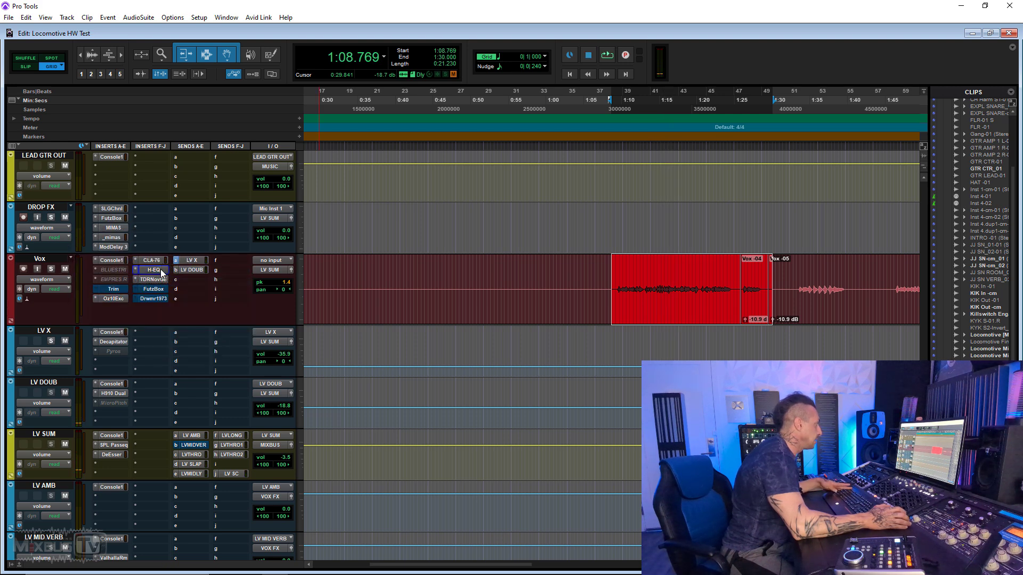
key(space)
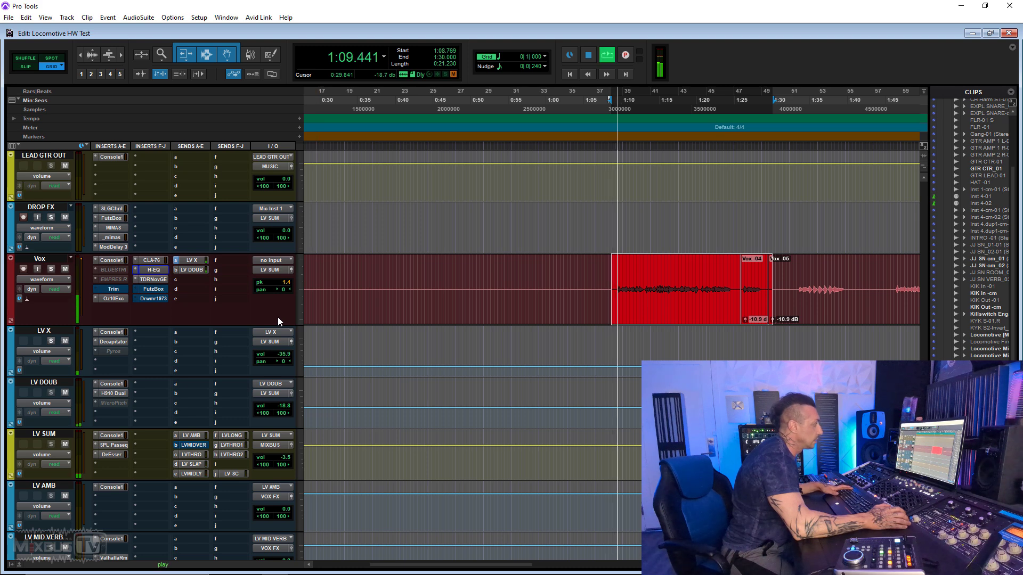
Lower the H-EQ's HF gain to 2.35 dB, recheck its settings, and close the plug-in window.
click(153, 270)
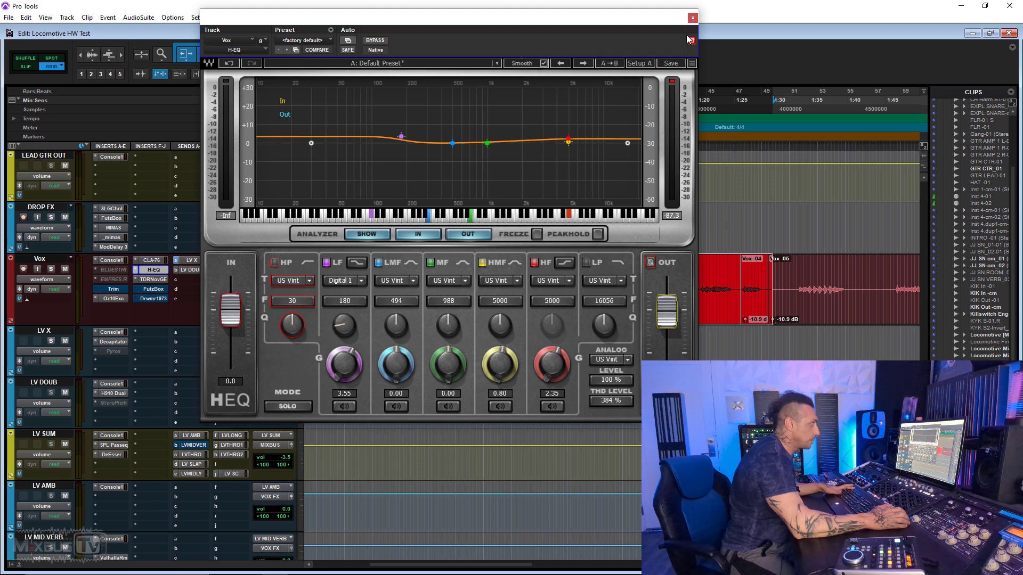
click(691, 20)
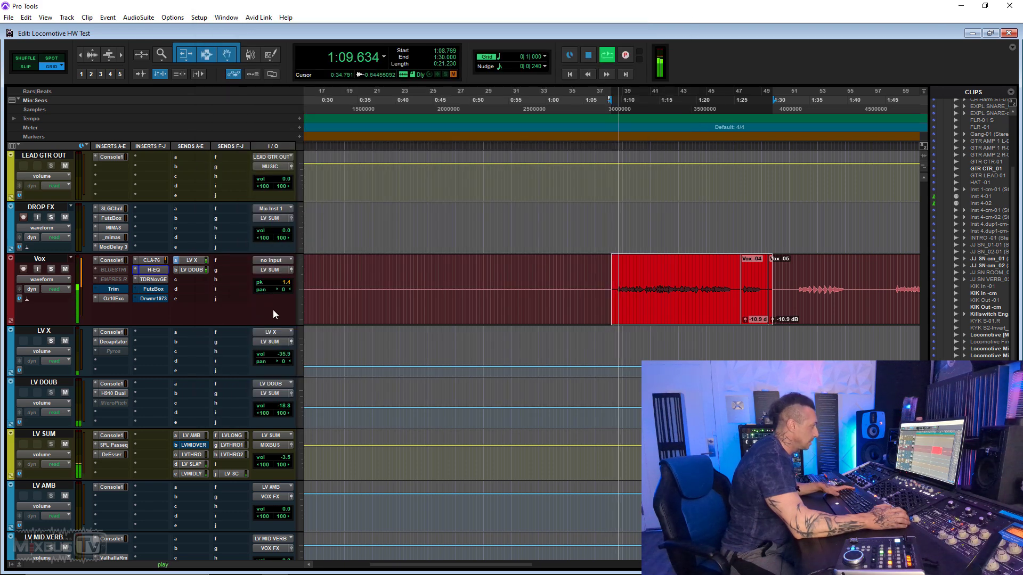
click(163, 272)
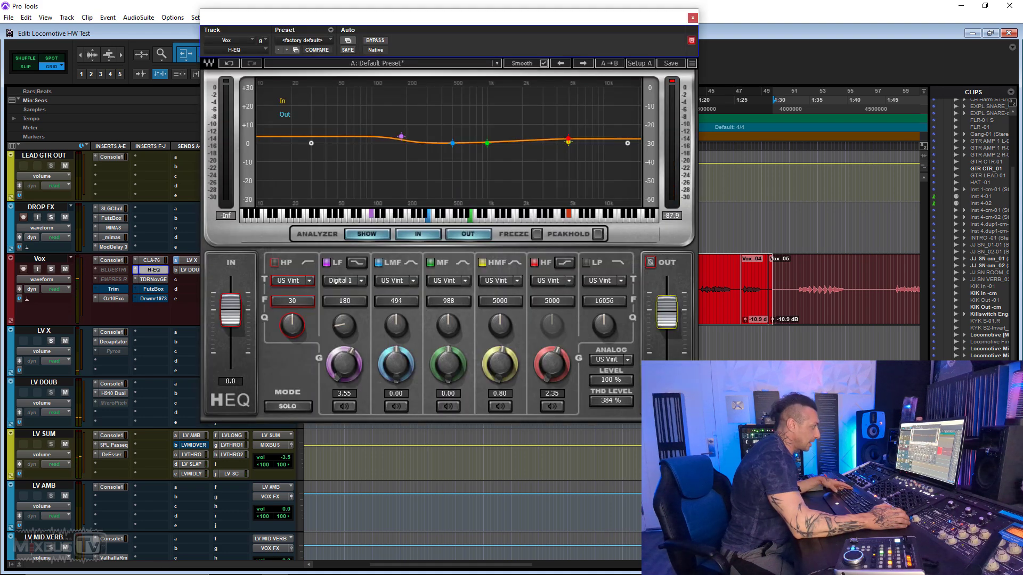
click(691, 18)
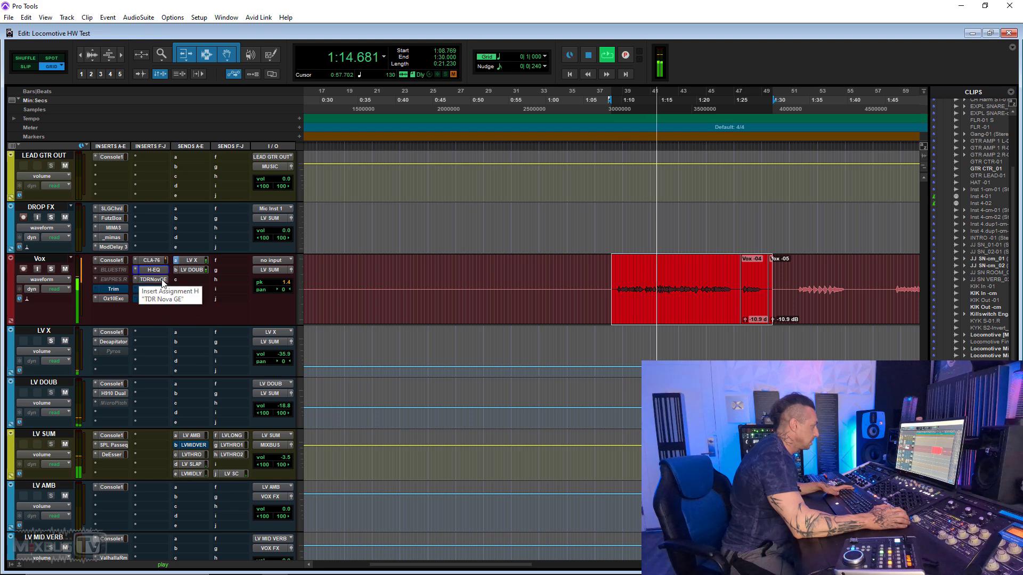
Stop playback, enable Trim, EMPRES.R and BLUESTRIP in place of the plug-in chain, and play the Vox section.
key(space)
click(113, 290)
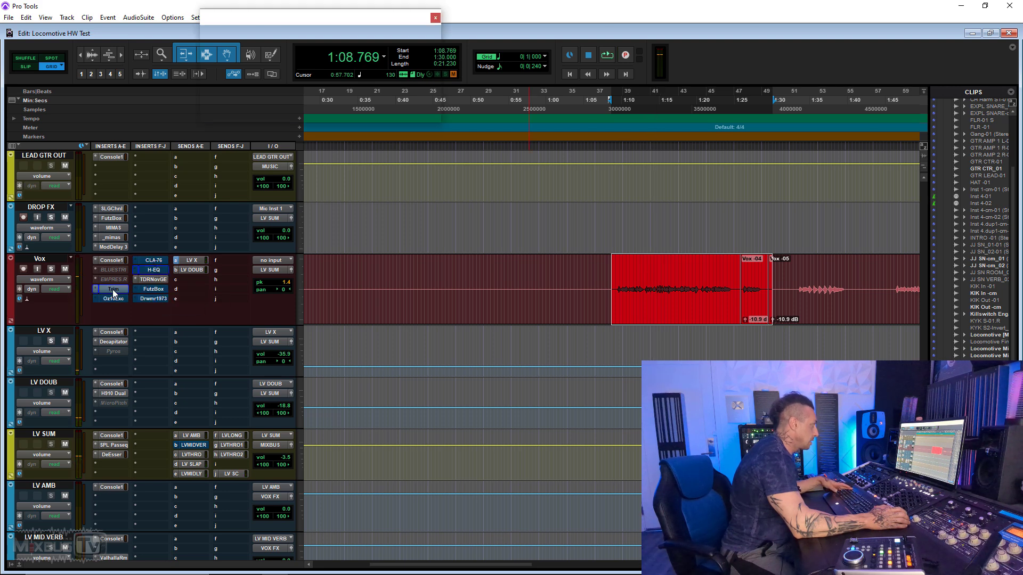
right_click(113, 280)
click(122, 281)
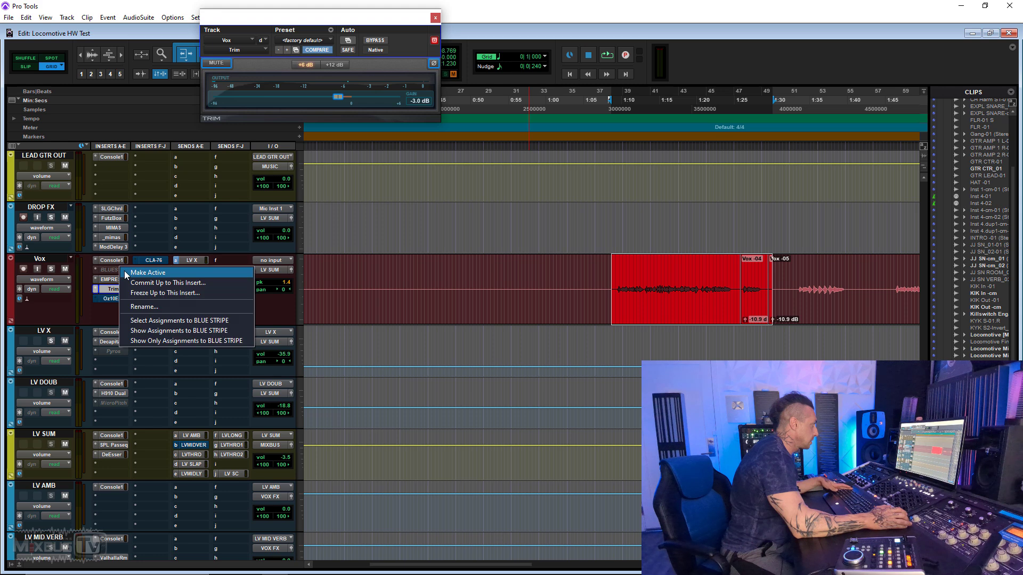
key(space)
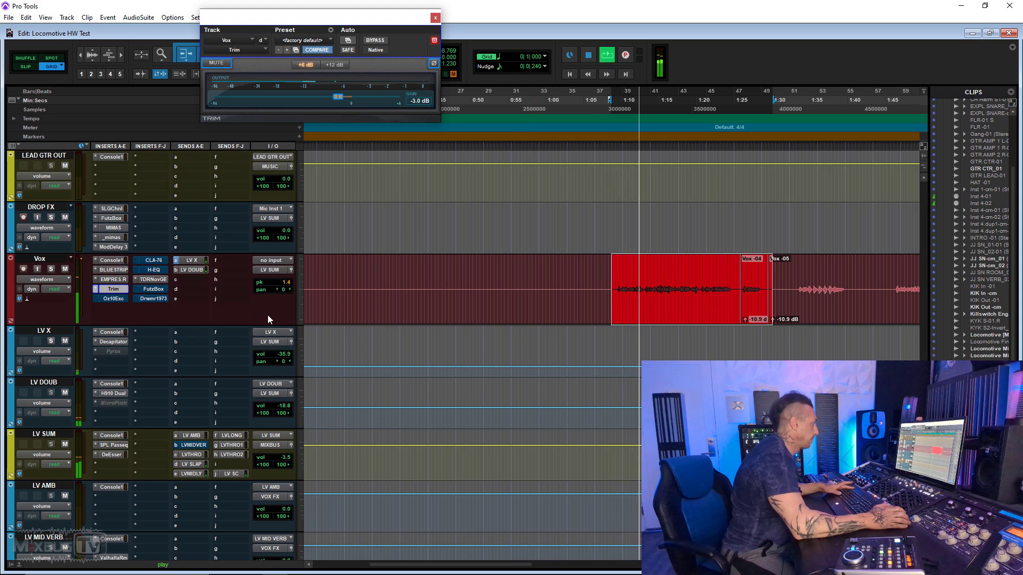
Stop playback, make BLUESTRIP and EMPRES.R inactive, and listen to the Vox track through the plug-in chain.
key(space)
right_click(118, 270)
click(123, 272)
right_click(112, 280)
click(128, 283)
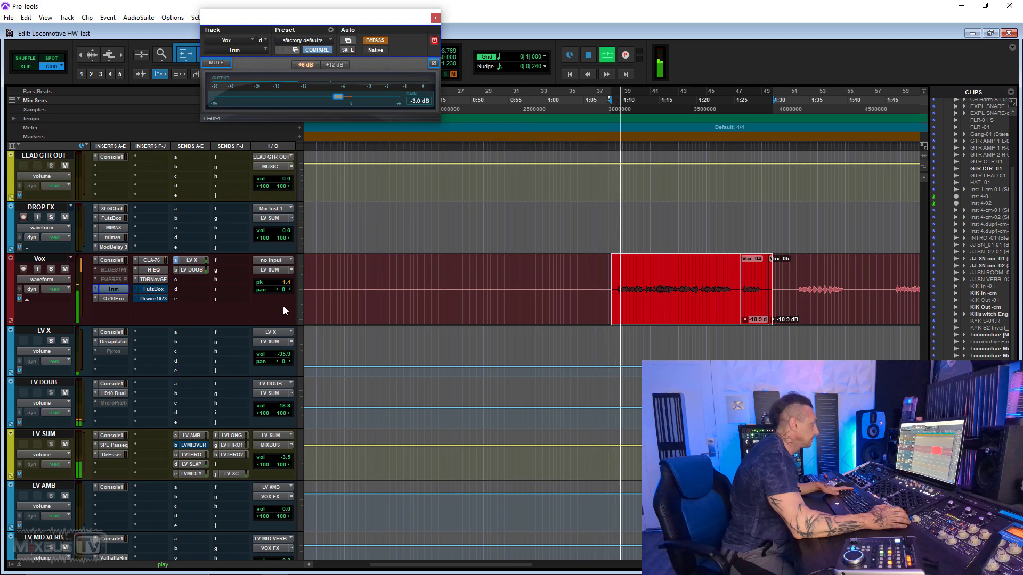
Set the H-EQ's HF gain to 2.70 dB, close the plug-in window, and stop playback.
click(158, 269)
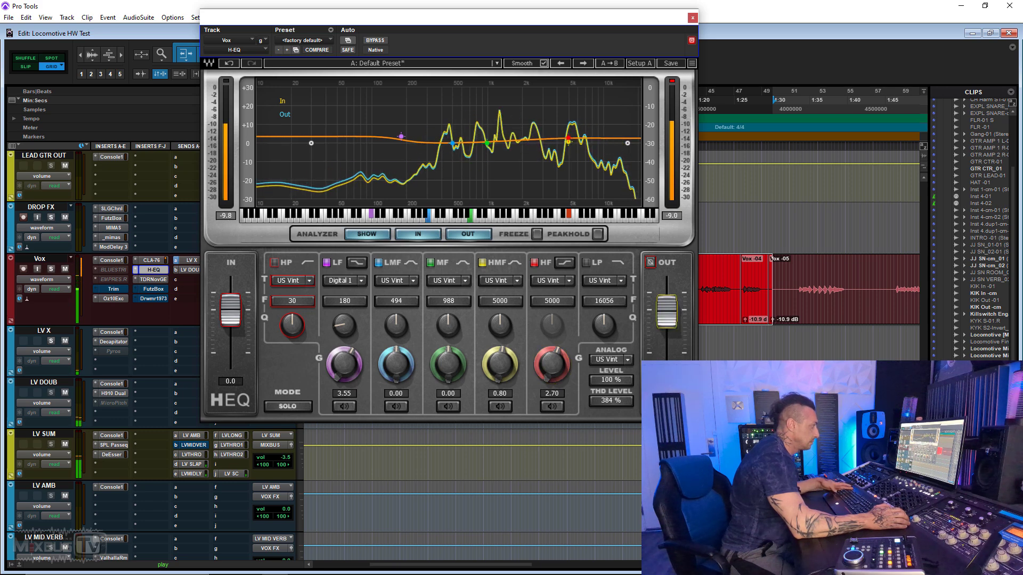
key(ctrl+w)
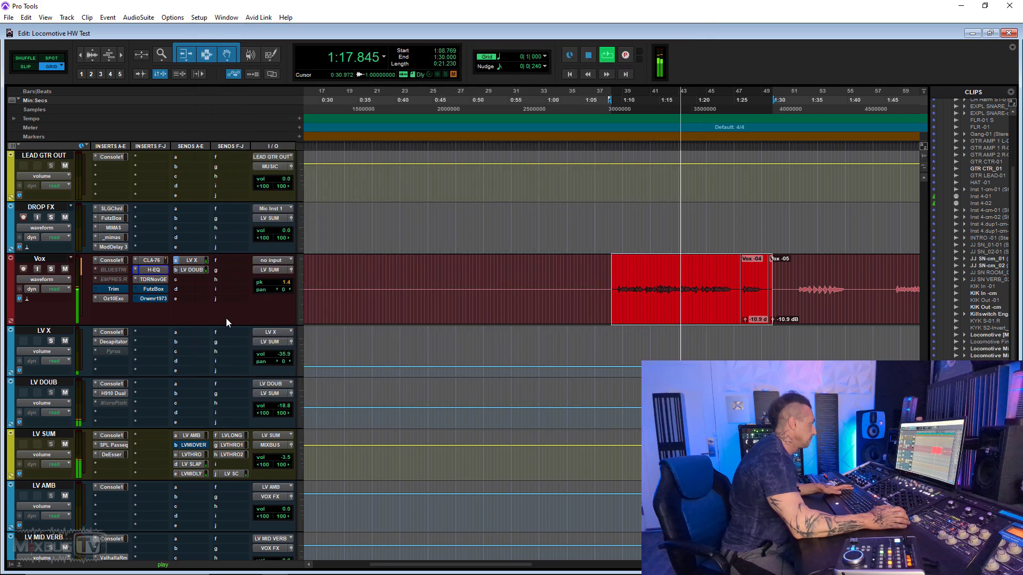
key(space)
scroll(241, 308, down, 2)
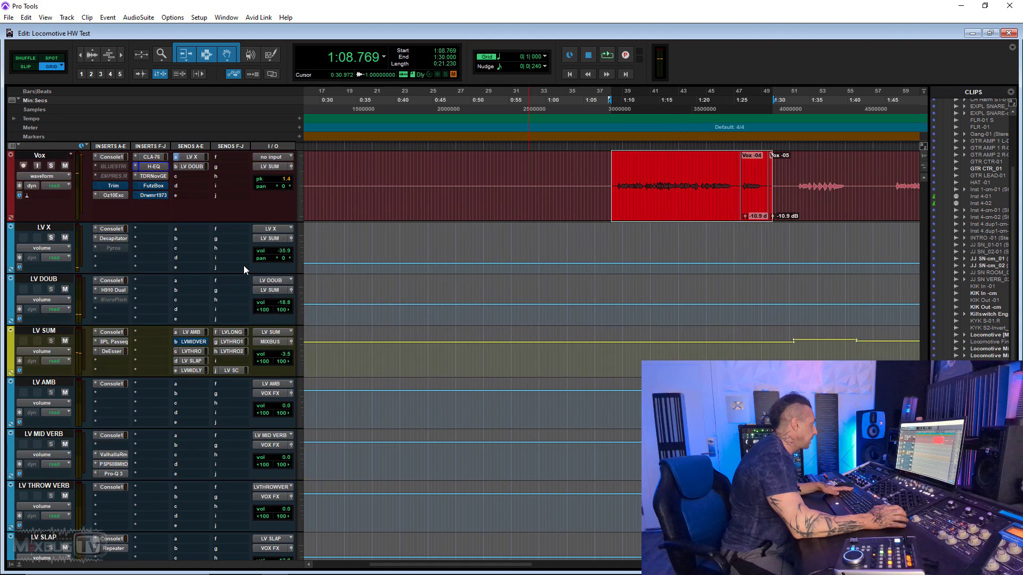
Select the Vox DBL track's section from about 1:09.230 to 1:28.615, solo the track, and play it.
scroll(244, 265, down, 5)
key(ctrl+bracketleft)
key(ctrl+bracketleft)
click(441, 287)
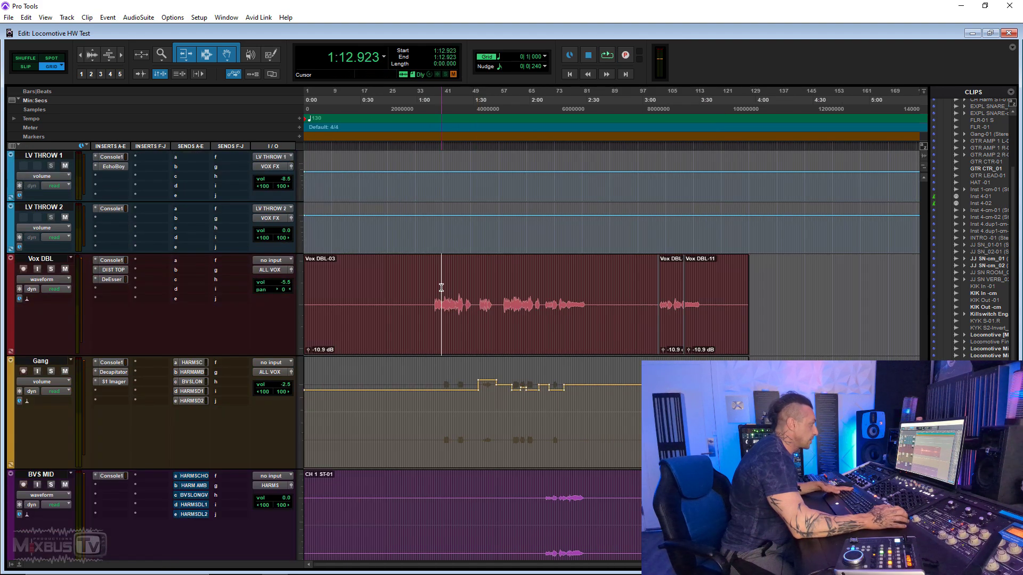
key(ctrl+bracketright)
key(ctrl+bracketright)
drag(588, 295, 731, 288)
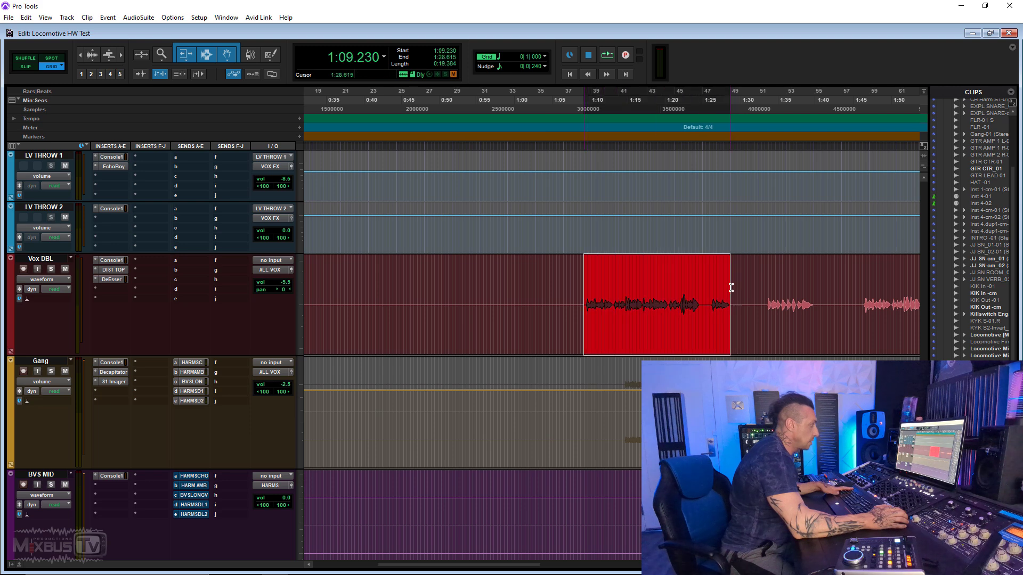
key(space)
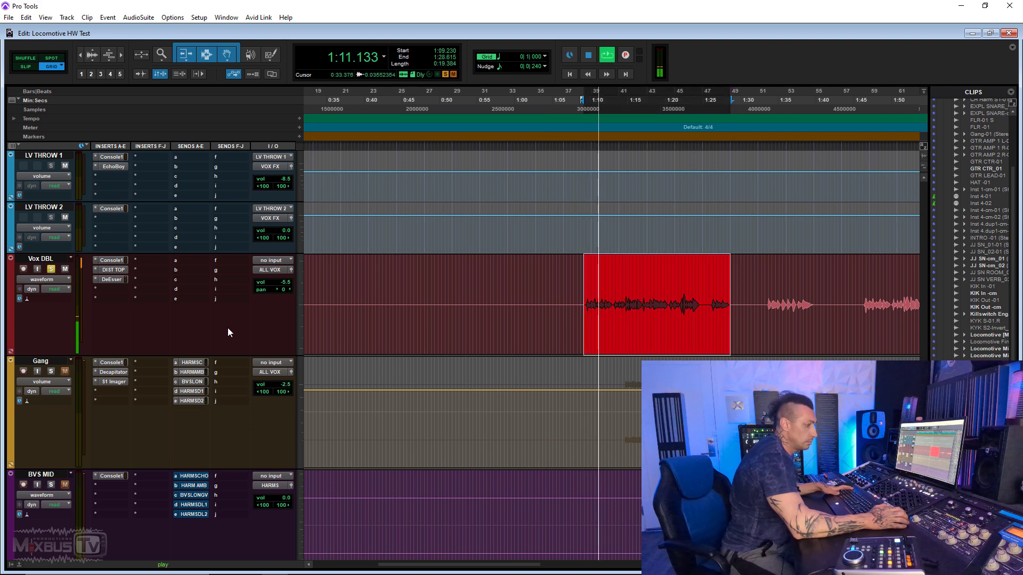
Move DeEsser down one insert slot on Vox DBL, stop playback, and insert Arousor (mono) in the freed slot.
drag(119, 279, 120, 290)
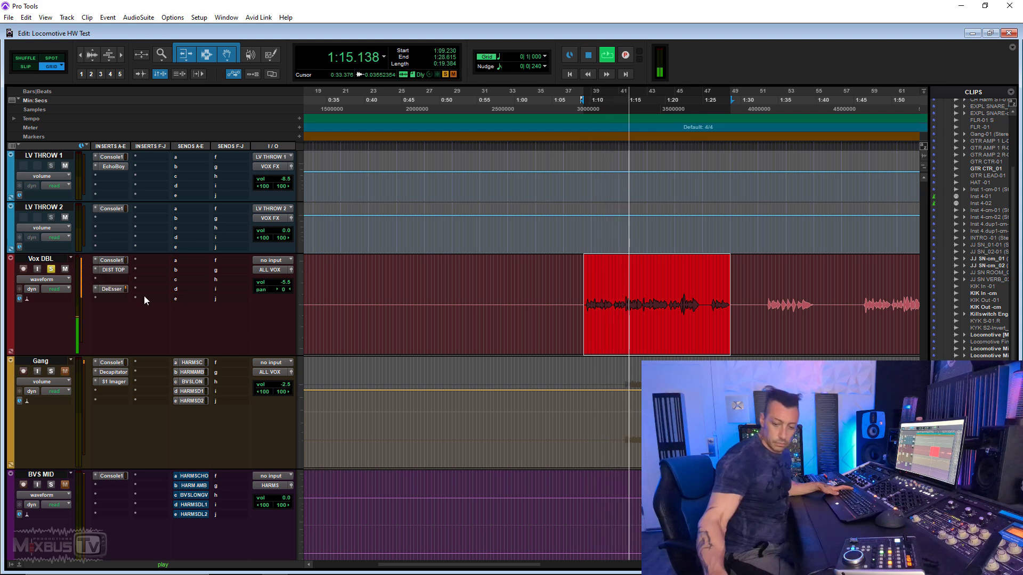
key(space)
click(121, 277)
key(Escape)
text(us)
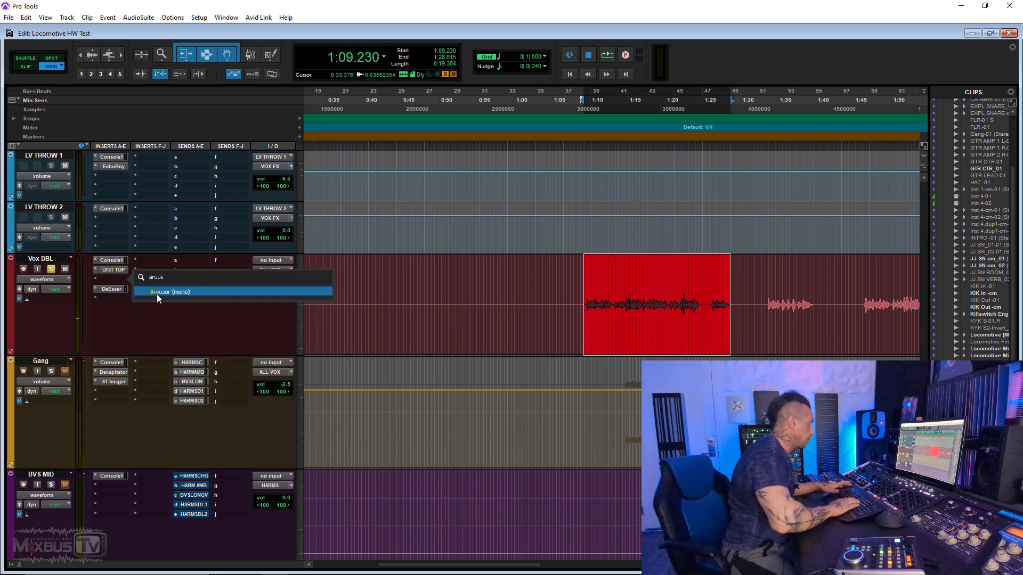
key(Return)
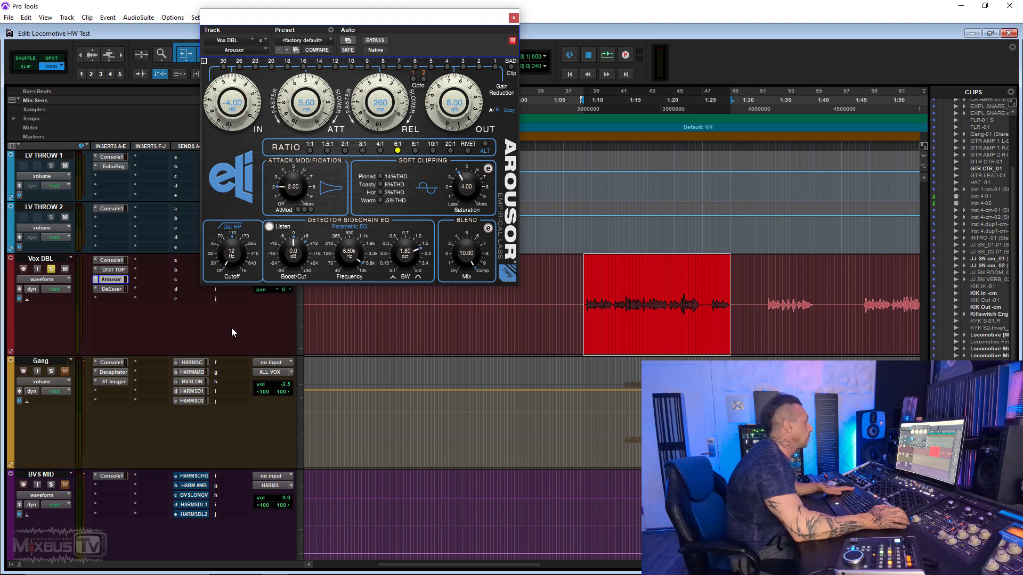
During playback, set Arousor to RIVET ratio, -5.20 dB input, 316 release, and 5.08 saturation.
key(space)
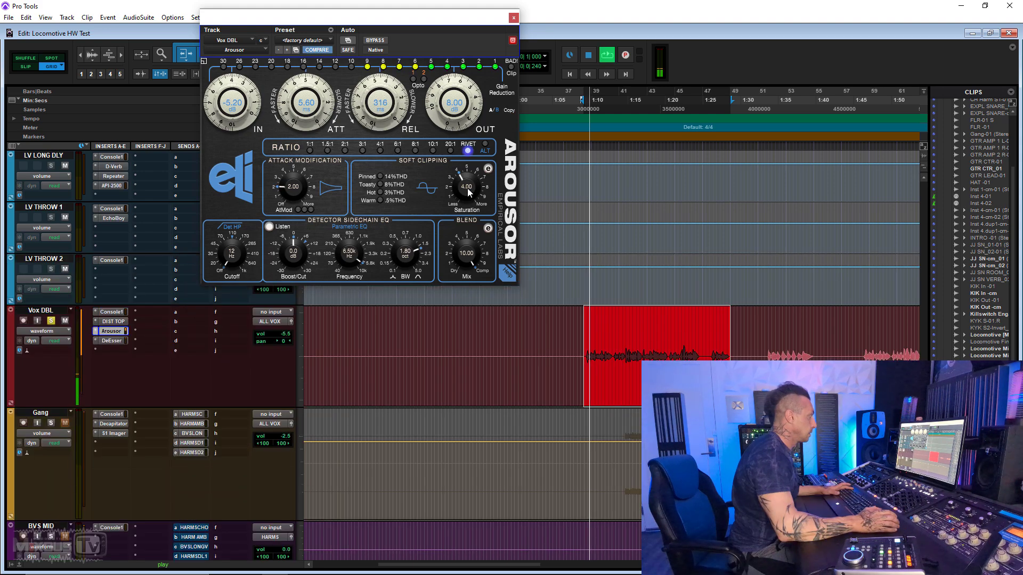
drag(467, 165, 468, 142)
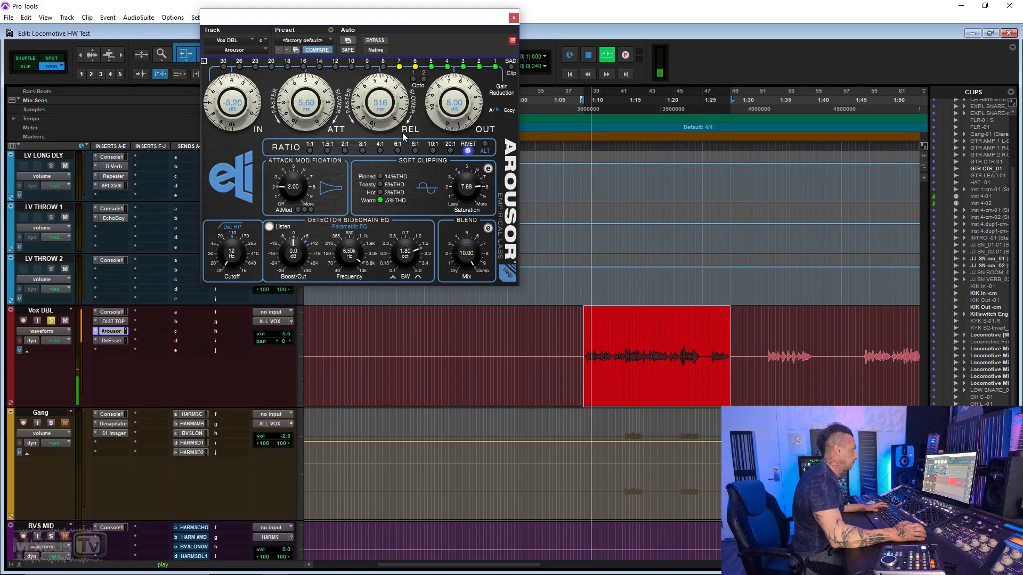
drag(455, 186, 454, 210)
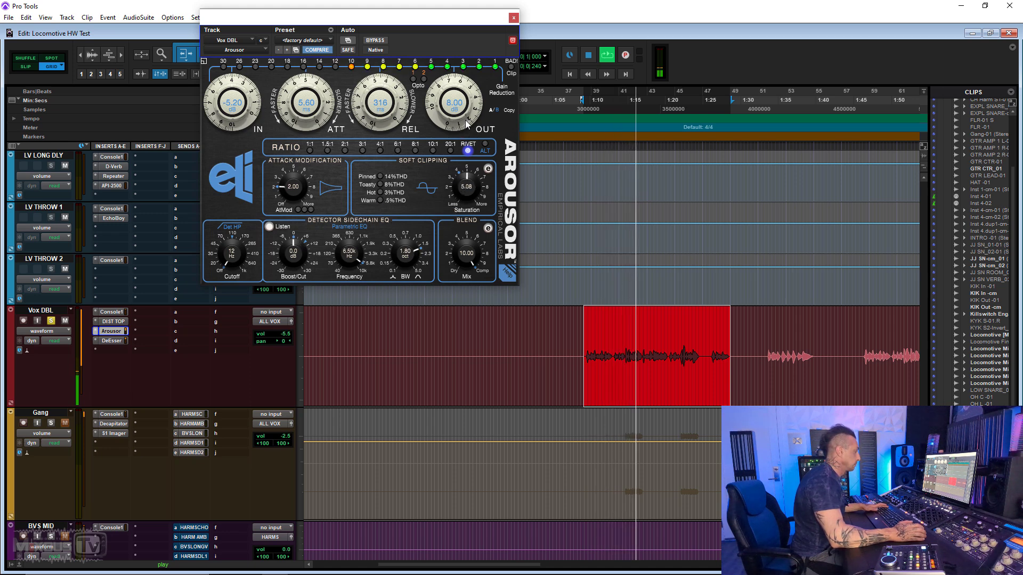
Move DeEsser to insert slot E and add the Empirical Labs Mike-E Comp below Arousor on Vox DBL.
click(112, 341)
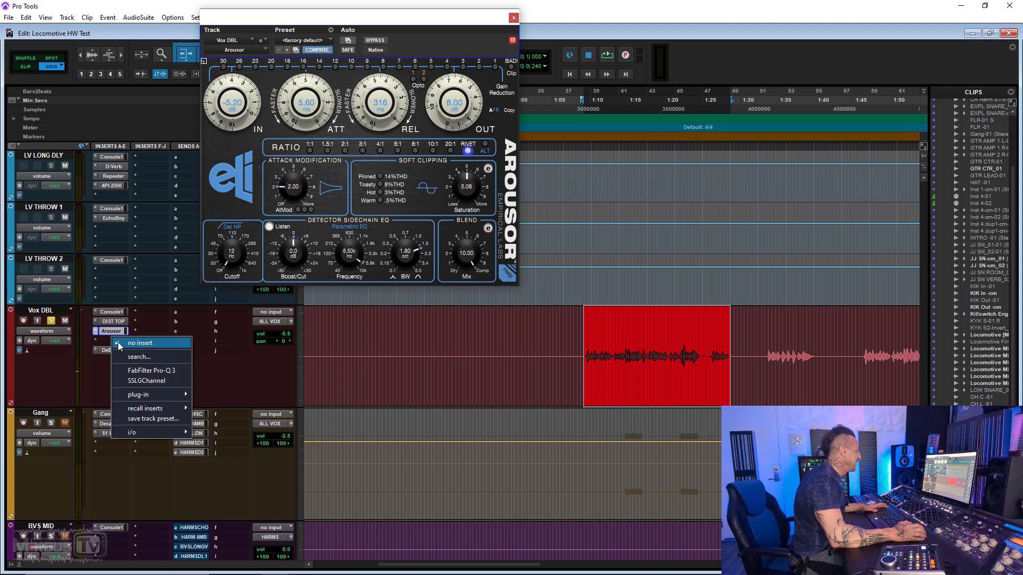
text(mike)
click(153, 354)
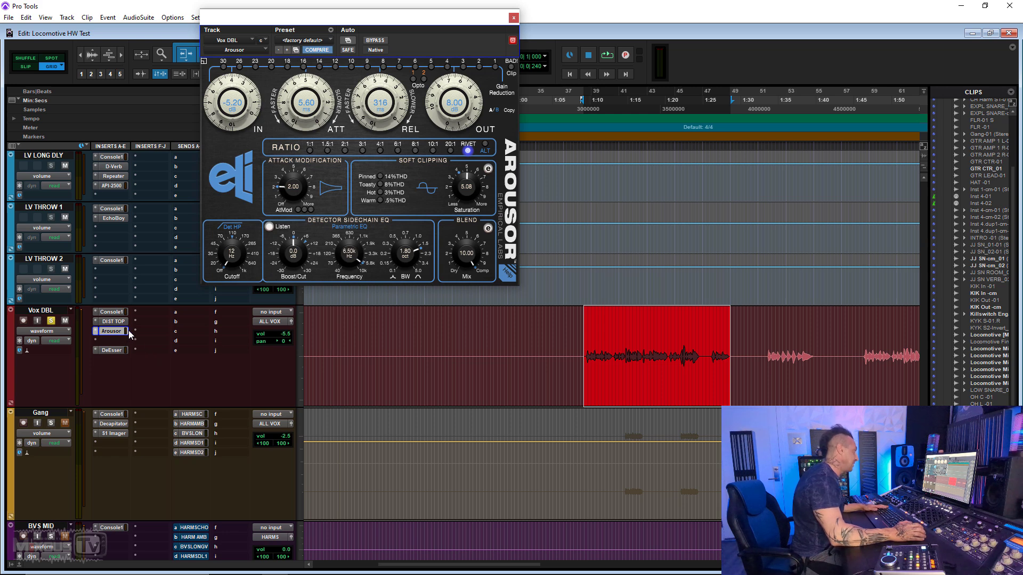
Bypass Arousor and, during playback, set the Mike-E to NUKE ratio with Drive at 6.15 and Out at 5.90.
key(space)
scroll(302, 132, down, 5)
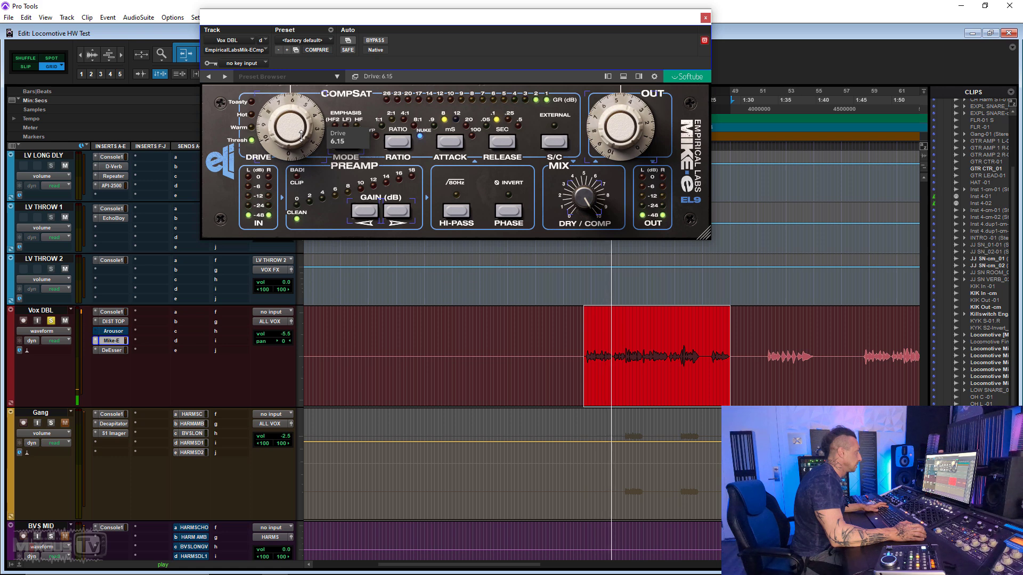
scroll(637, 113, down, 2)
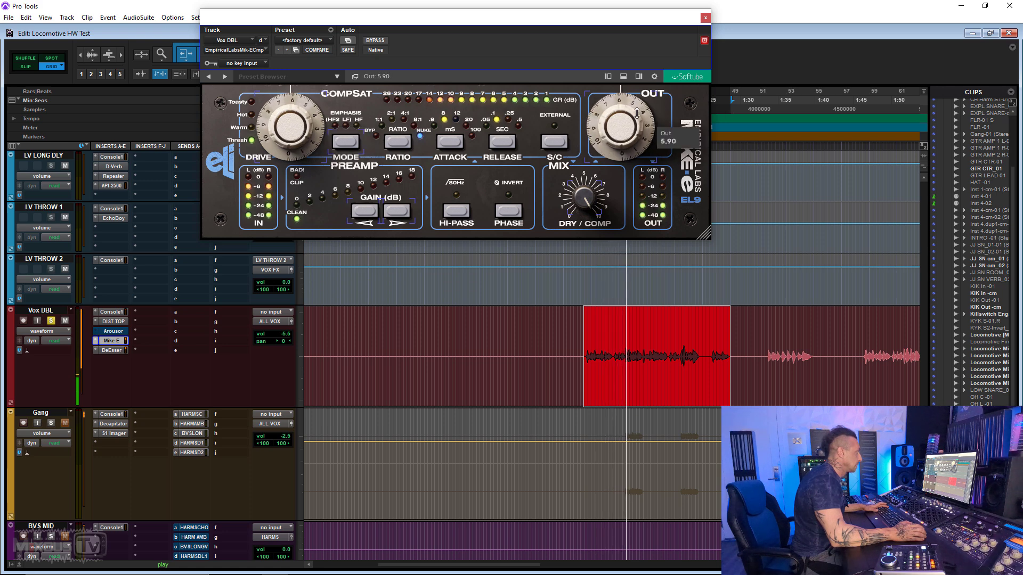
Listen with Mike-E bypassed, remove Arousor from Vox DBL, and move Mike-E up into insert slot C.
ctrl+click(107, 340)
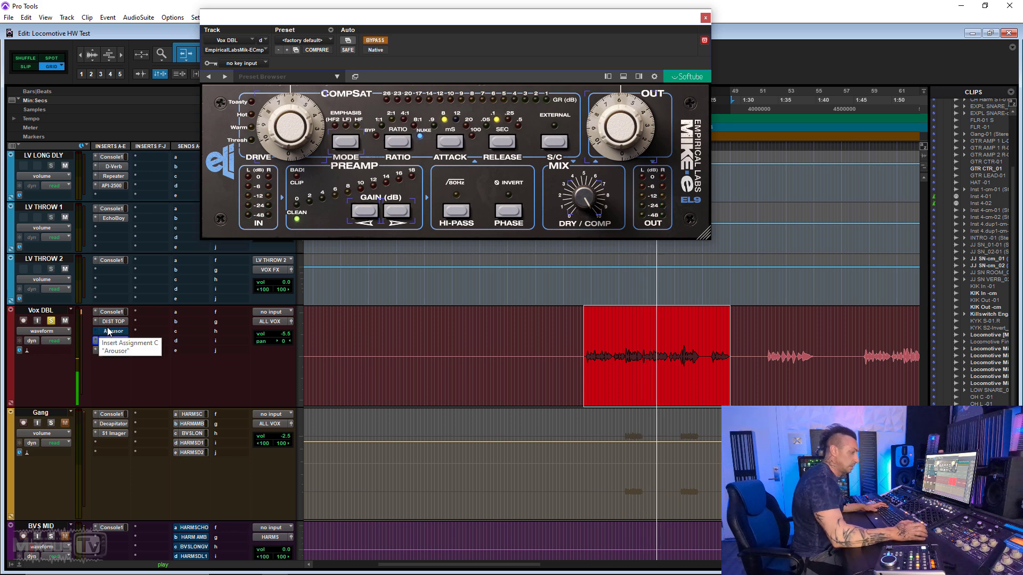
click(96, 331)
click(118, 334)
click(118, 340)
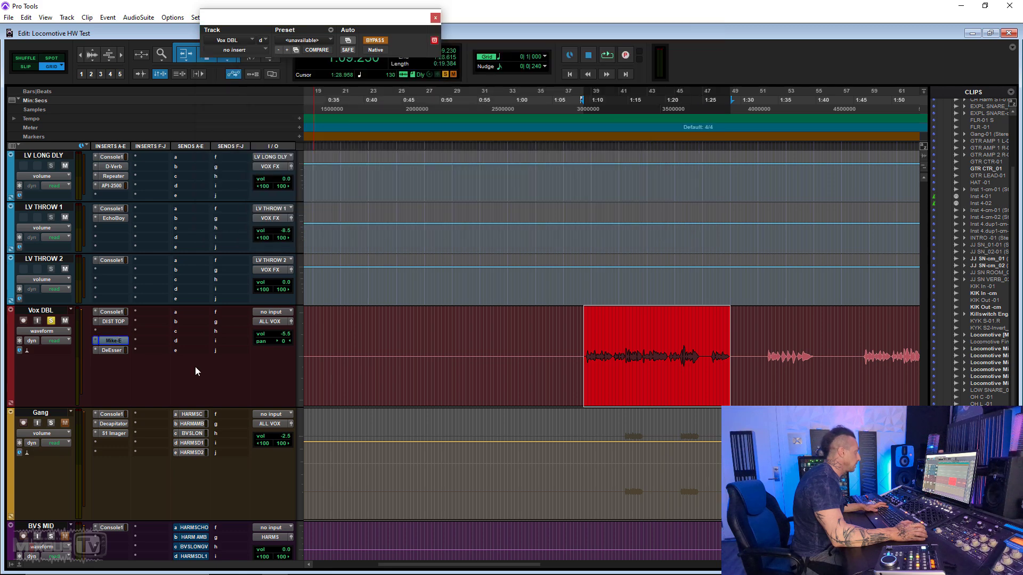
drag(130, 332, 127, 332)
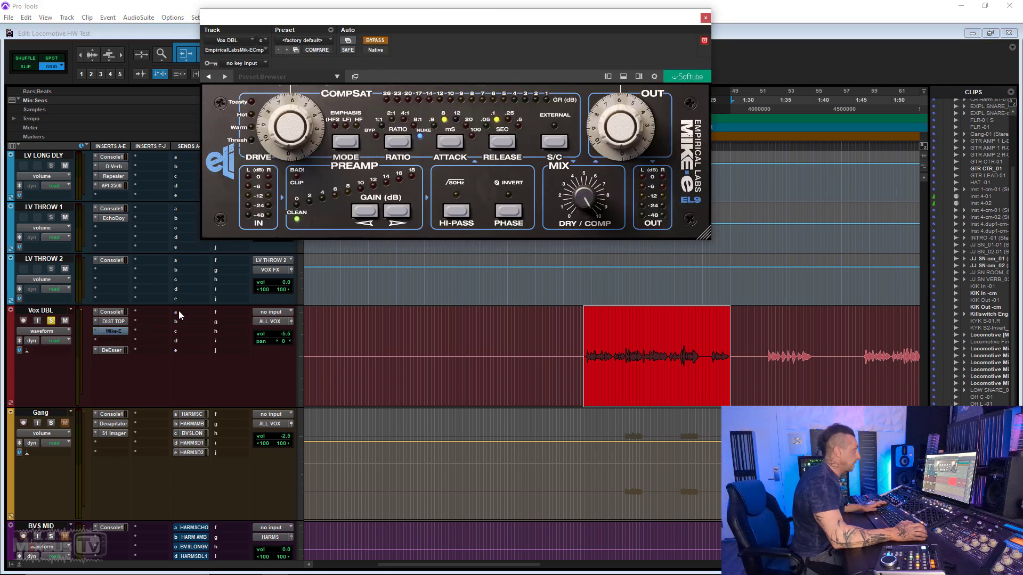
Set the Mike-E's preamp gain to 4 dB and Out to 6.30, comparing it bypassed and active during playback.
click(403, 211)
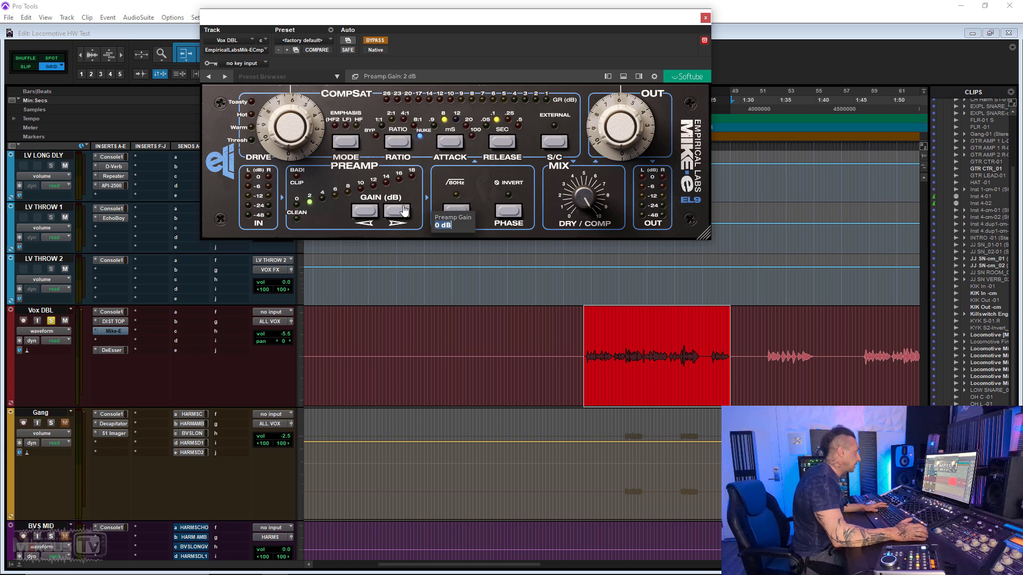
key(space)
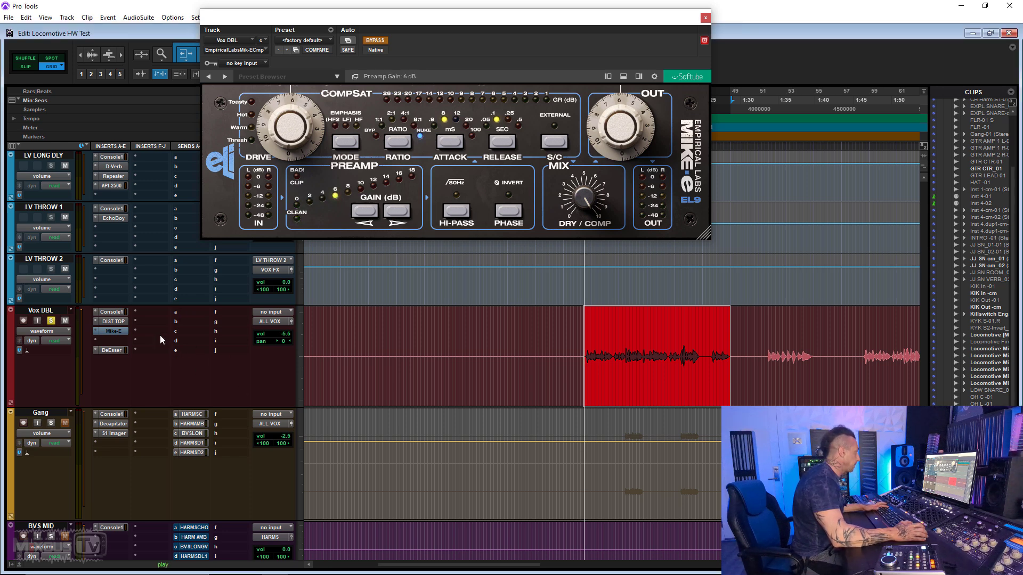
click(375, 40)
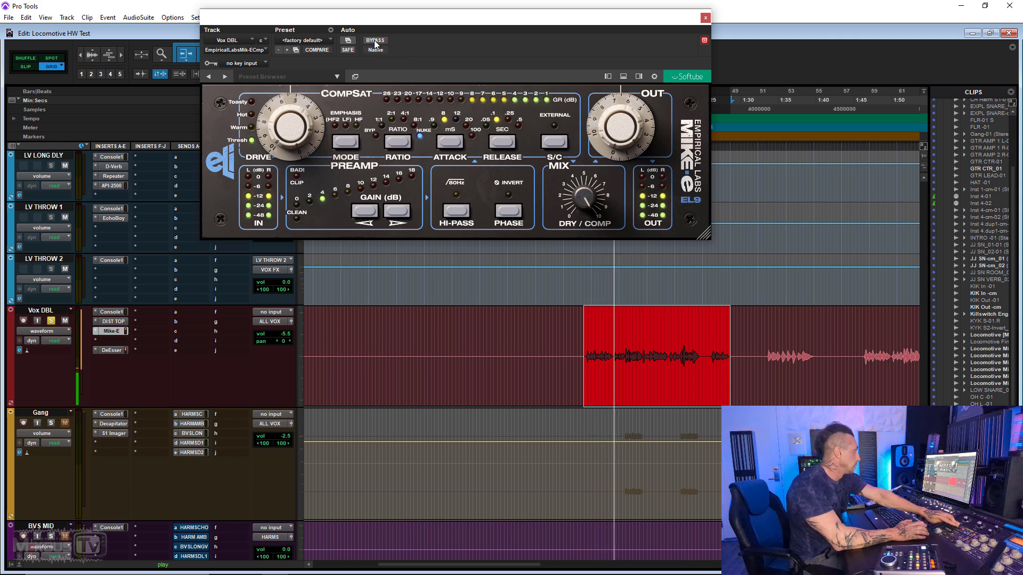
mouse_move(611, 128)
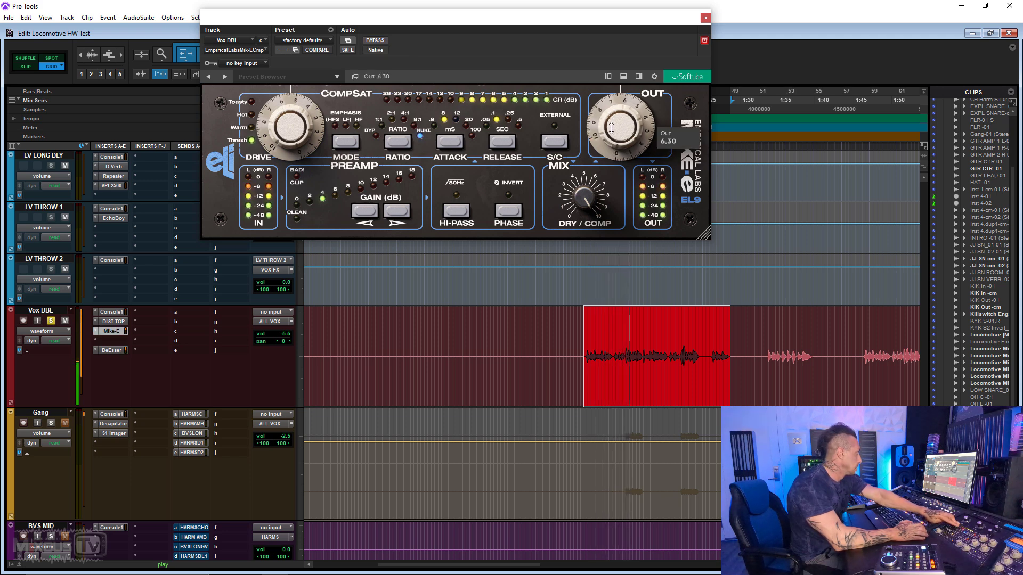
click(376, 41)
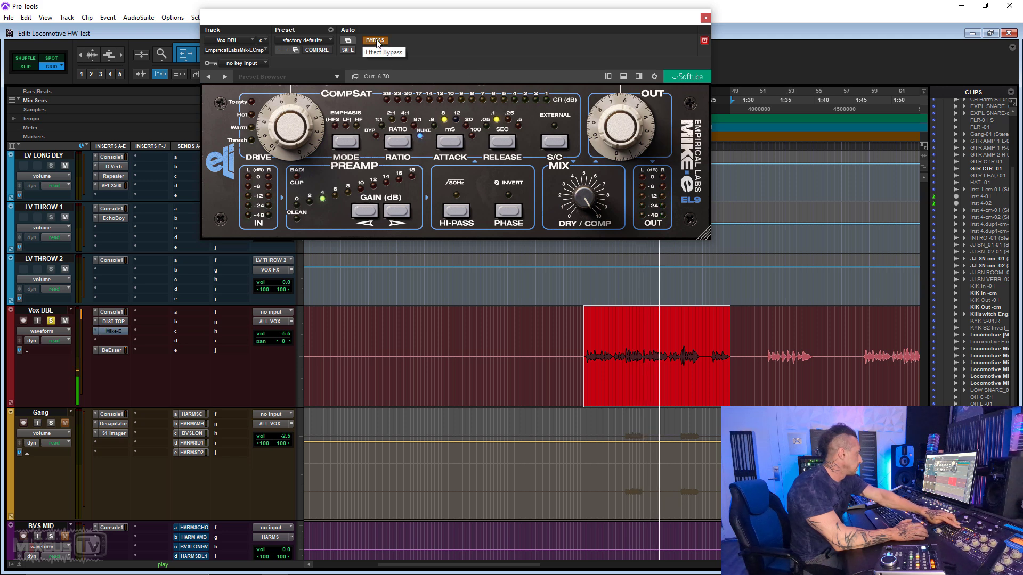
click(376, 41)
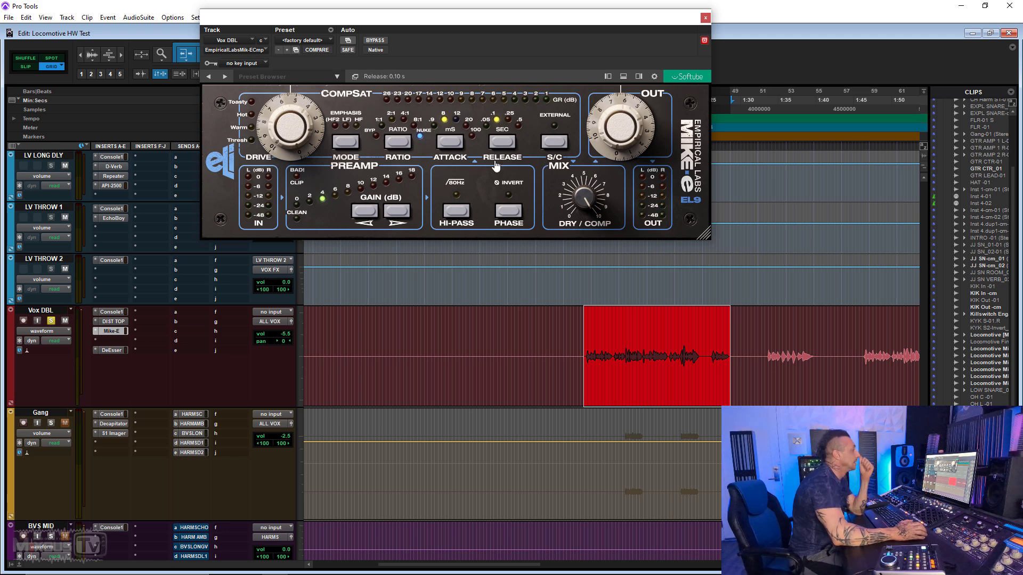
Insert the Tape plug-in below Mike-E on the Vox DBL track.
click(120, 340)
click(145, 356)
text(tape)
key(Return)
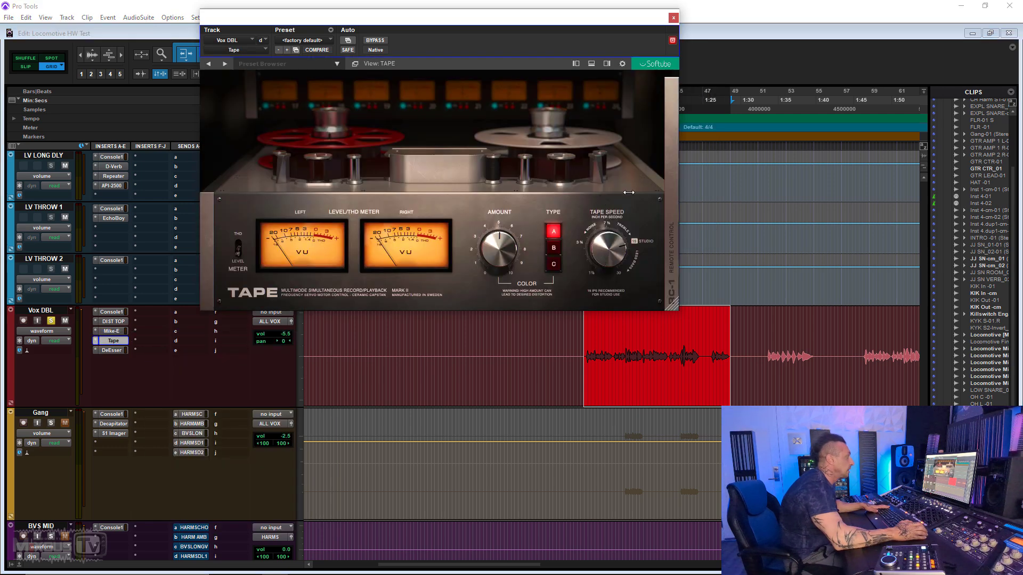
Open Tape's remote control, choose type B, set High Freq Trim to -1.0, and raise Color Amount to 8.7 during playback.
click(666, 215)
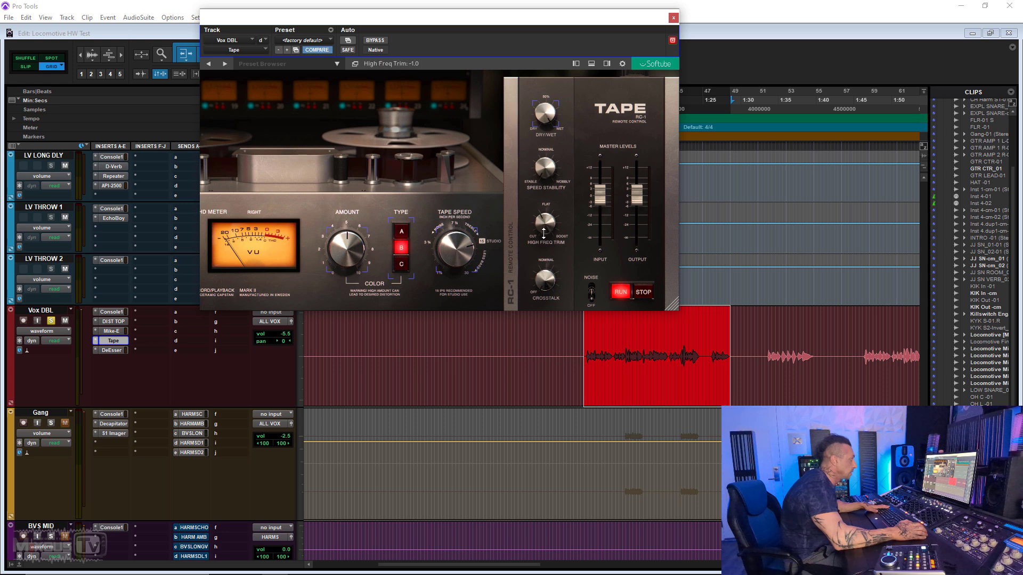
key(space)
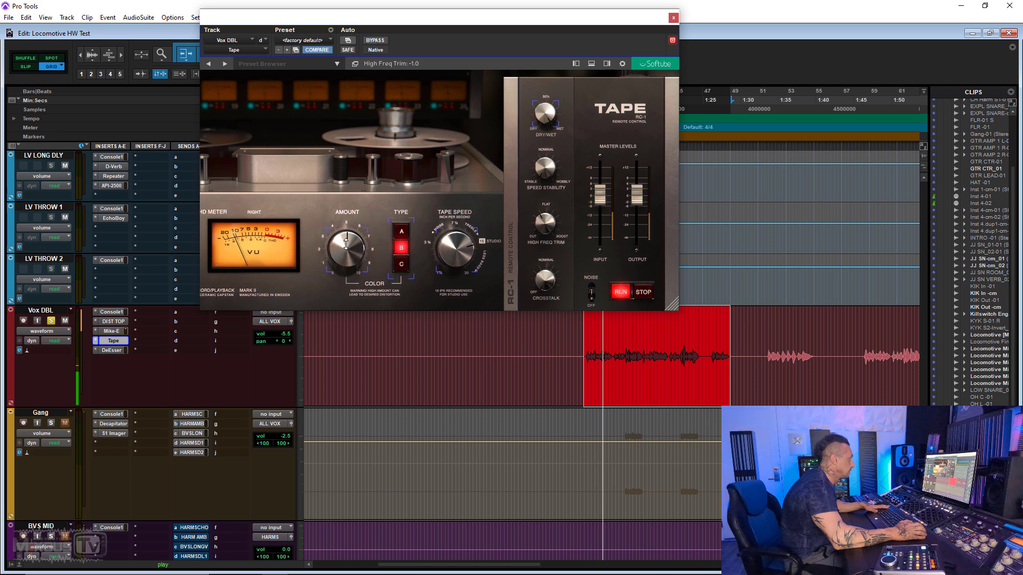
drag(353, 226, 353, 231)
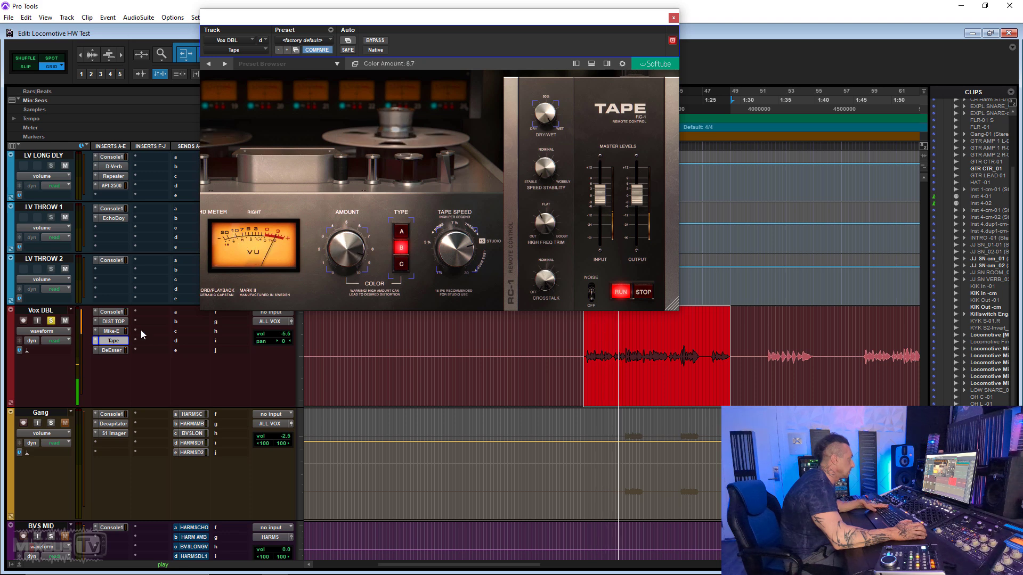
Set Tape's High Freq Trim to -1.5 and compare Vox DBL with Mike-E and Tape bypassed and active.
ctrl+click(118, 341)
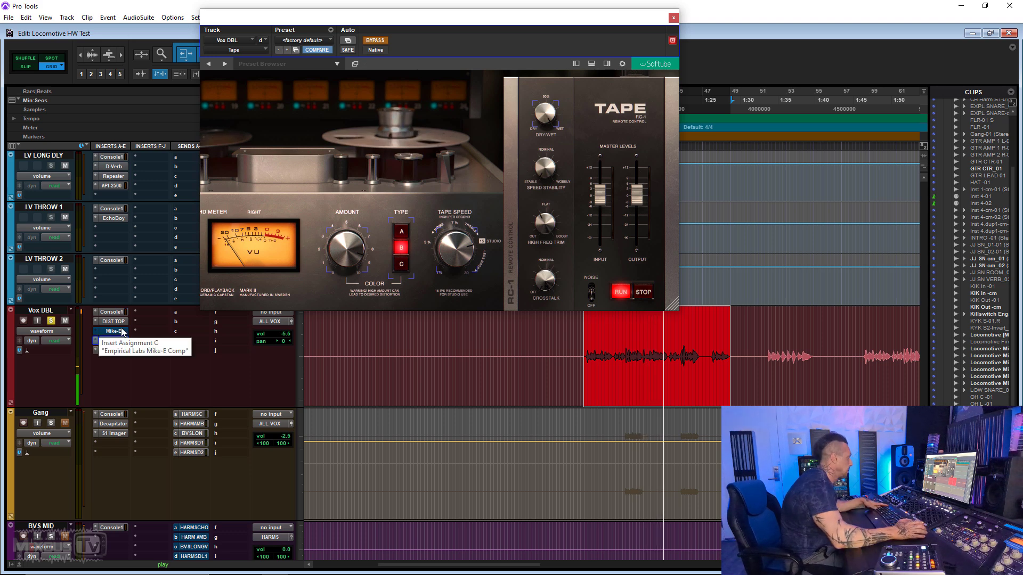
ctrl+click(120, 342)
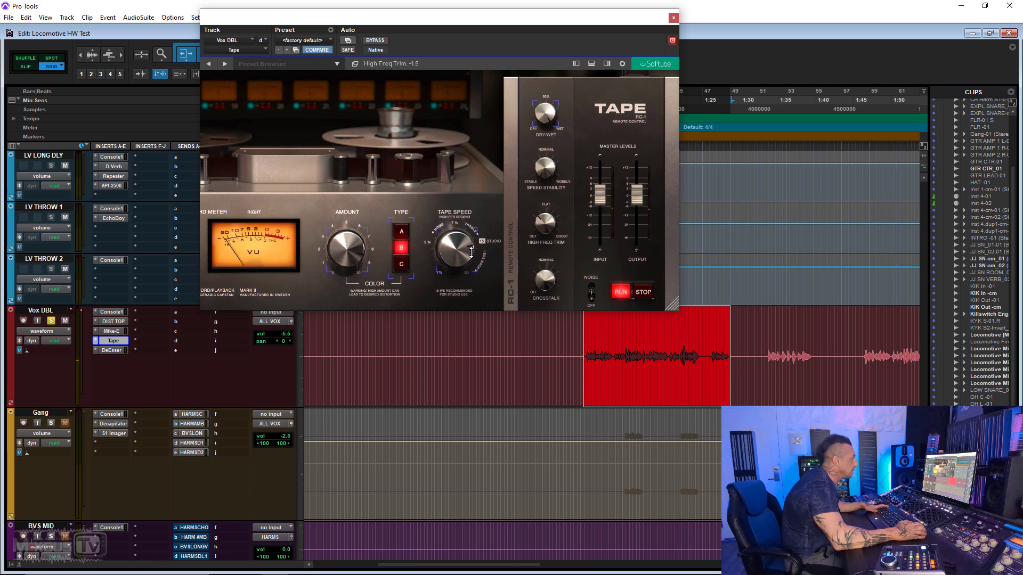
ctrl+click(121, 342)
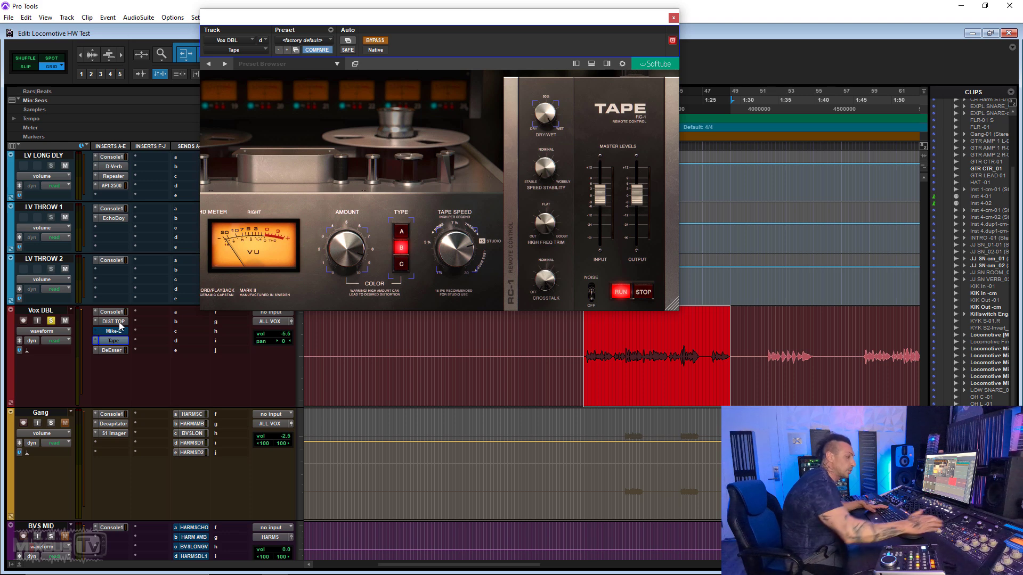
key(space)
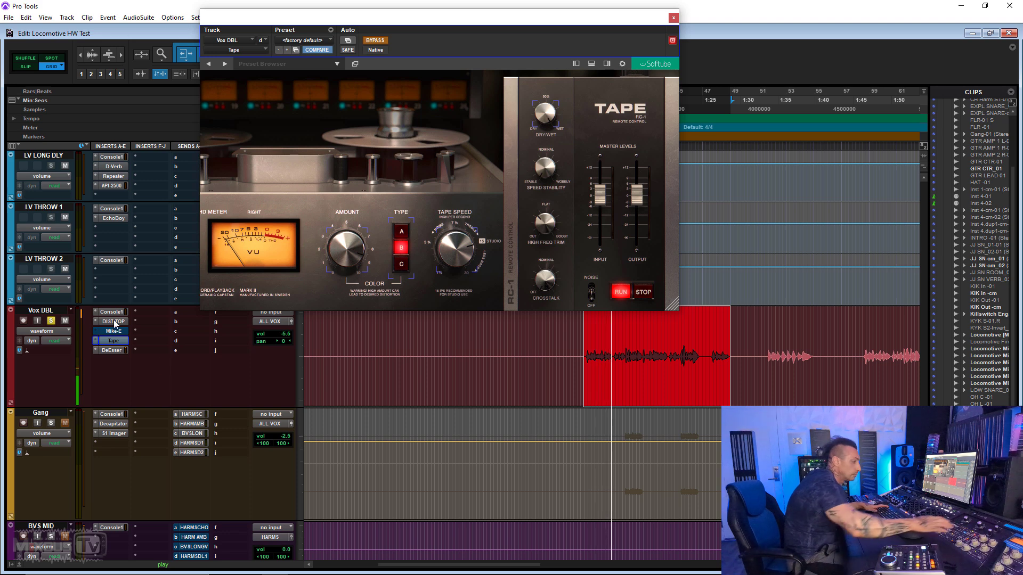
ctrl+click(122, 339)
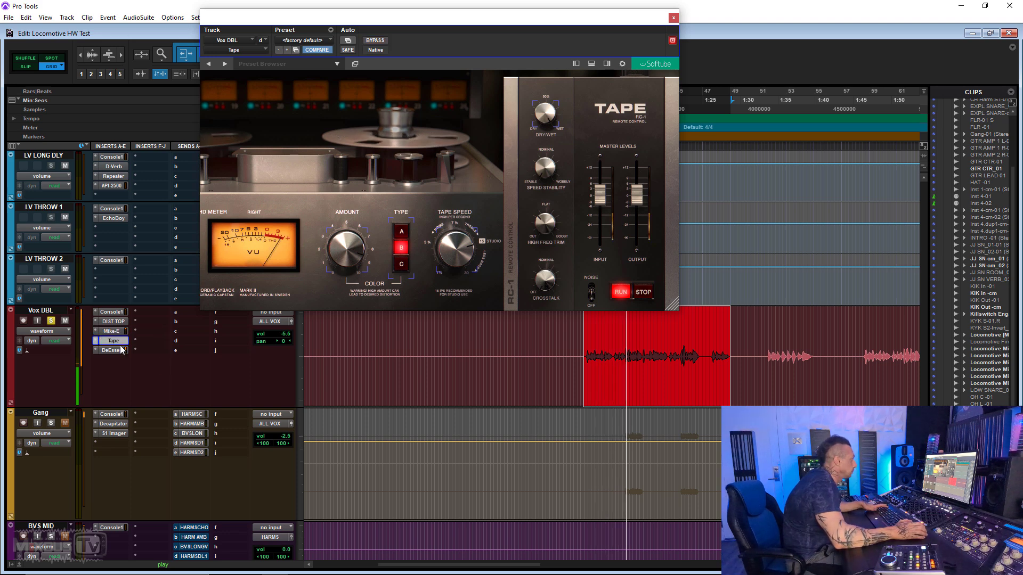
Set Tape's High Freq Trim to -1.6, close the plug-in window, and stop playback.
drag(544, 227, 544, 230)
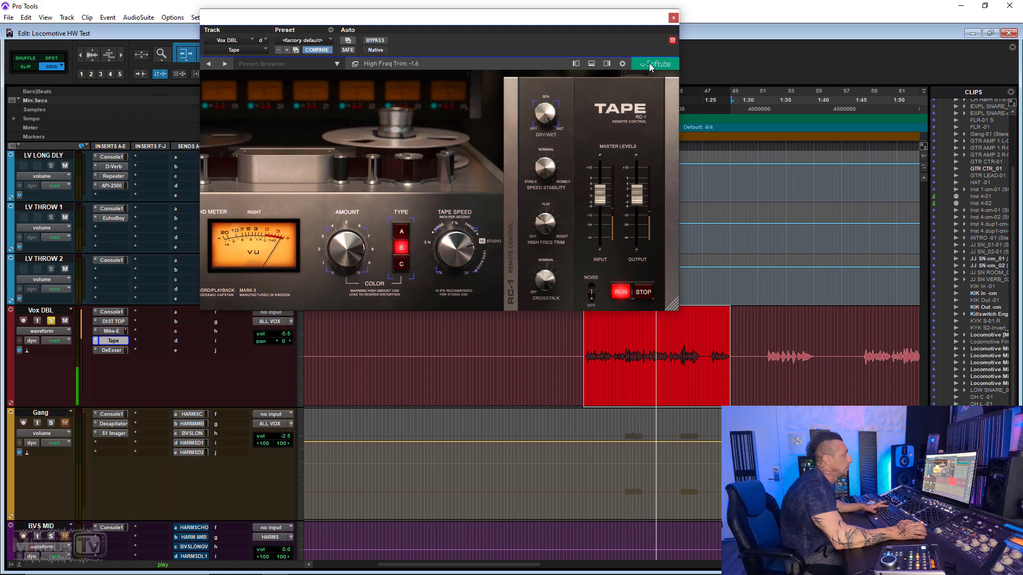
click(673, 17)
key(space)
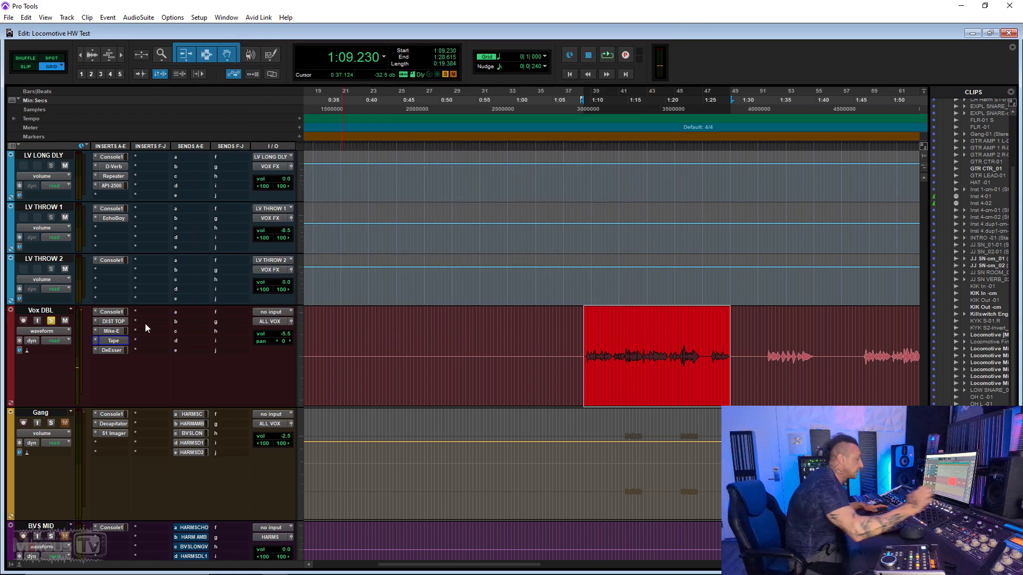
Unsolo Vox DBL and play the full mix from 1:08.769.
key(ctrl+[)
key(ctrl+[)
key(ctrl+[)
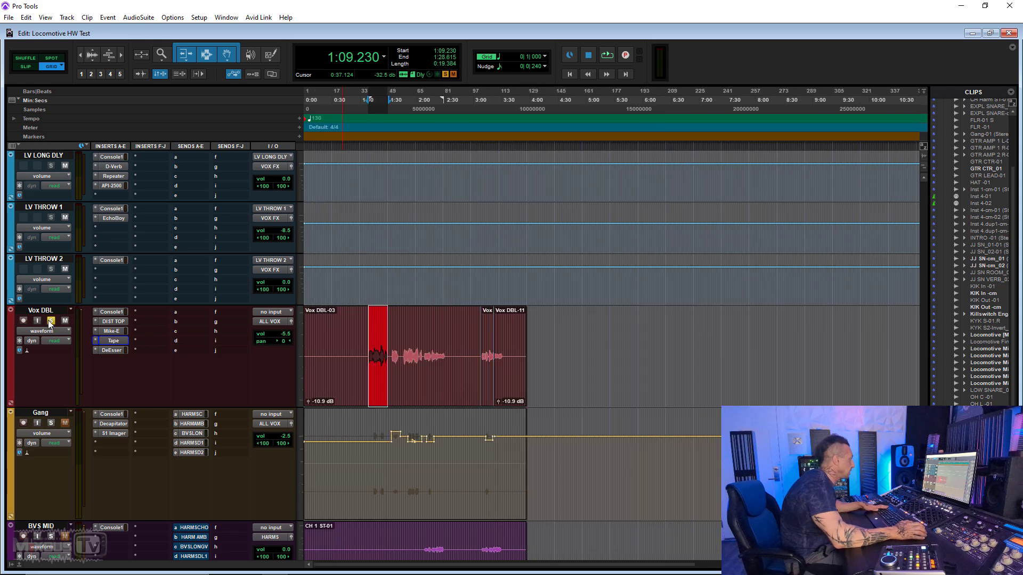
key(ctrl+])
key(ctrl+])
key(ctrl+])
key(space)
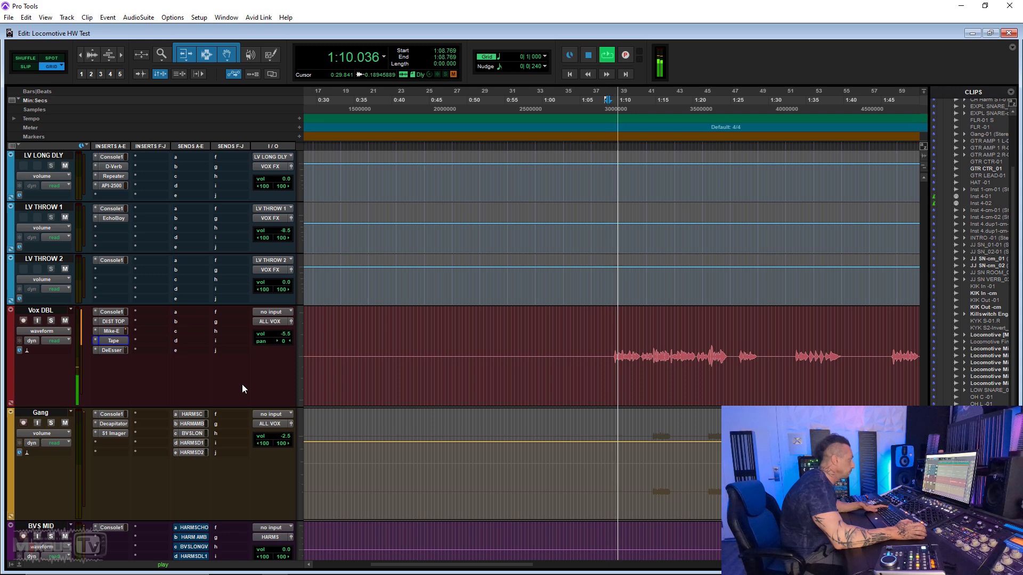
Zoom out the timeline, reduce the Vox DBL track height, and stop playback.
key(ctrl+[)
key(ctrl+[)
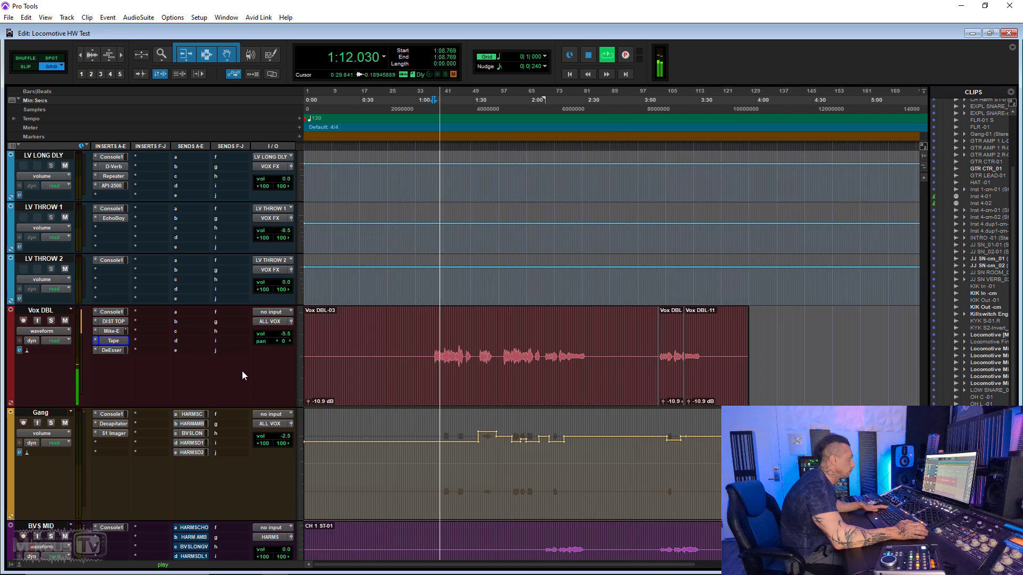
scroll(239, 376, down, 1)
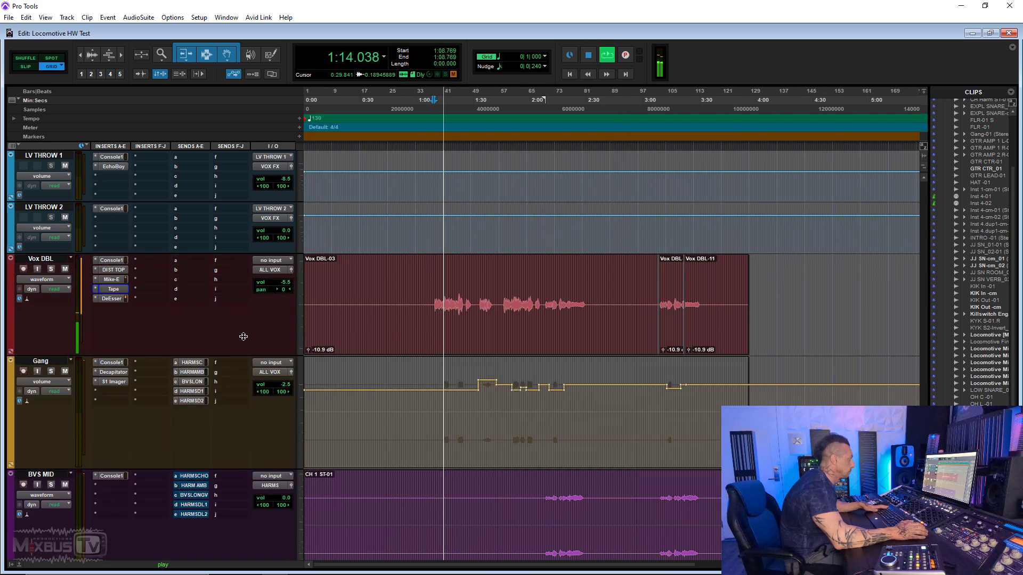
drag(243, 356, 266, 312)
key(ctrl+[)
key(ctrl+])
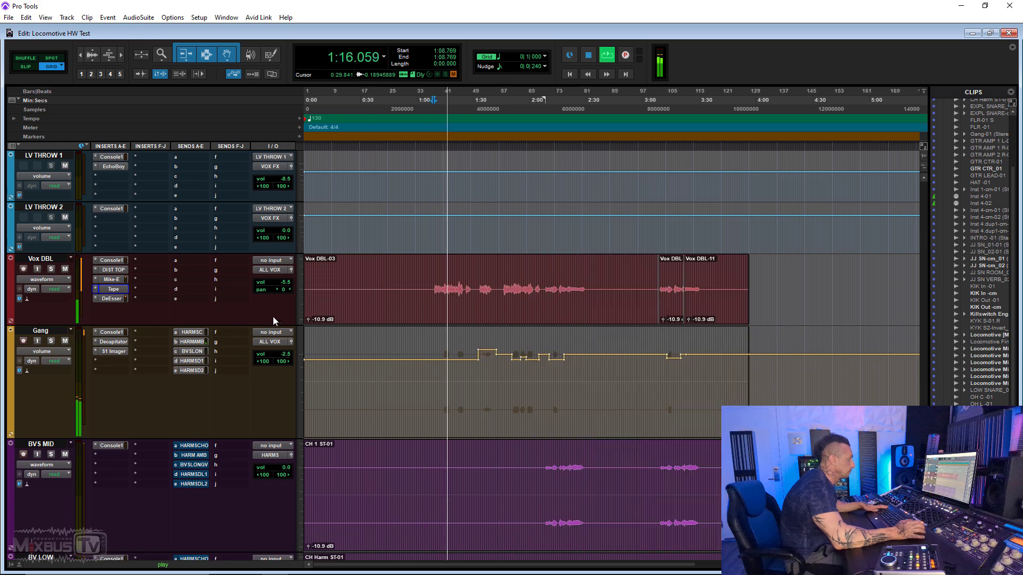
key(space)
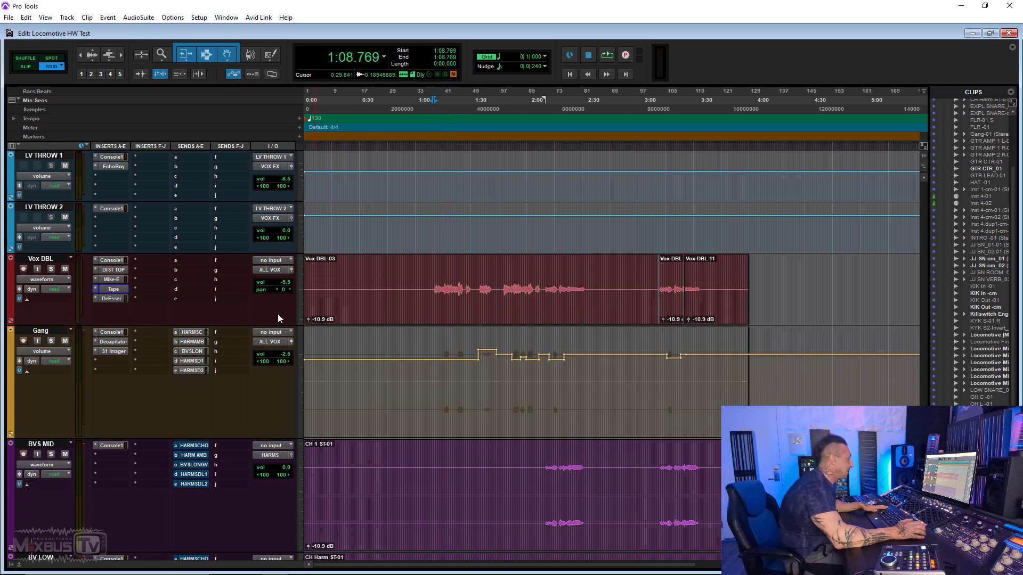
Select the harmony section from 2:08.769 to 2:30.000 and locate the HARMS track.
scroll(258, 309, down, 10)
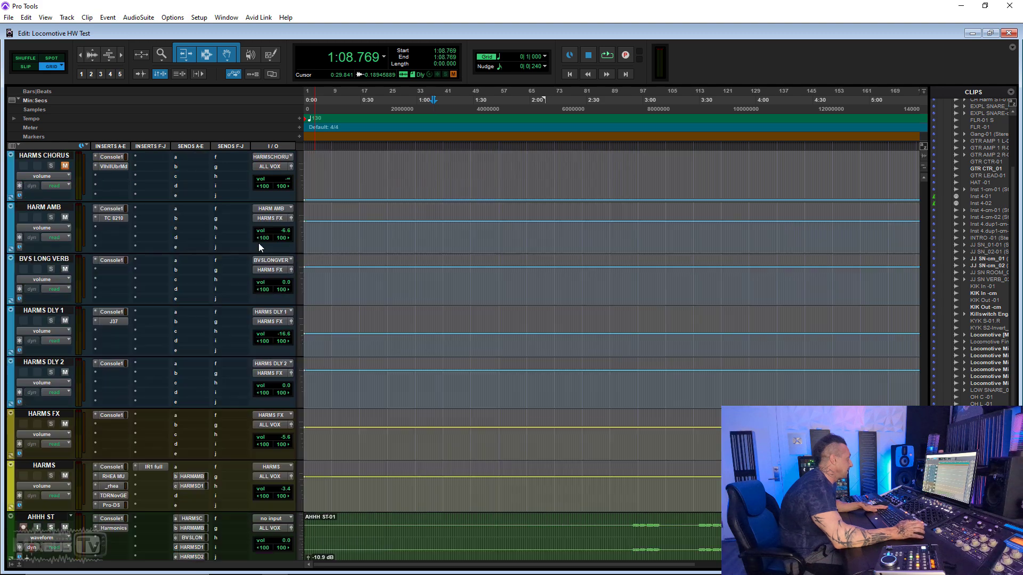
scroll(261, 254, down, 1)
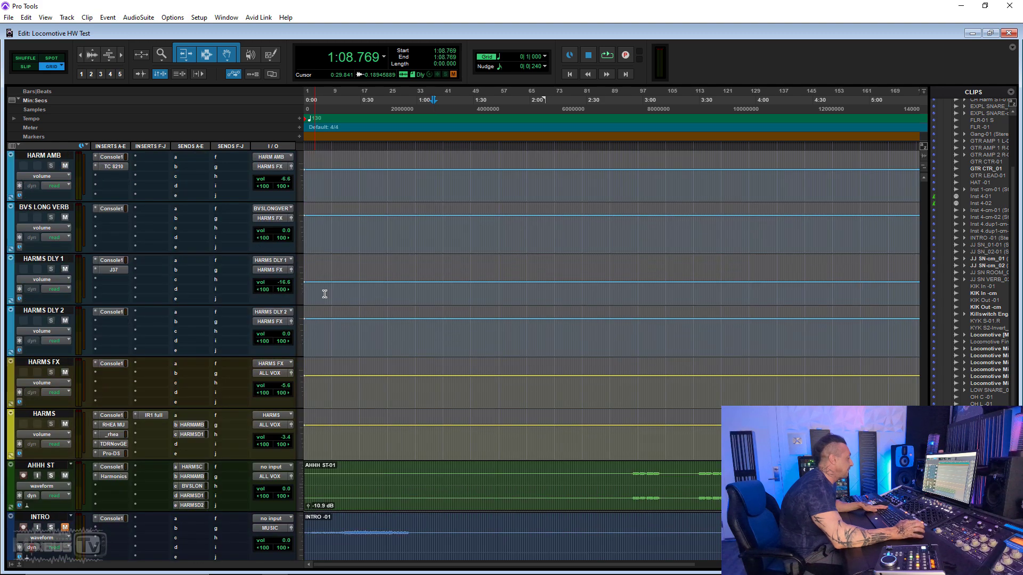
scroll(435, 381, up, 8)
scroll(554, 413, down, 5)
drag(546, 412, 587, 415)
scroll(242, 383, down, 5)
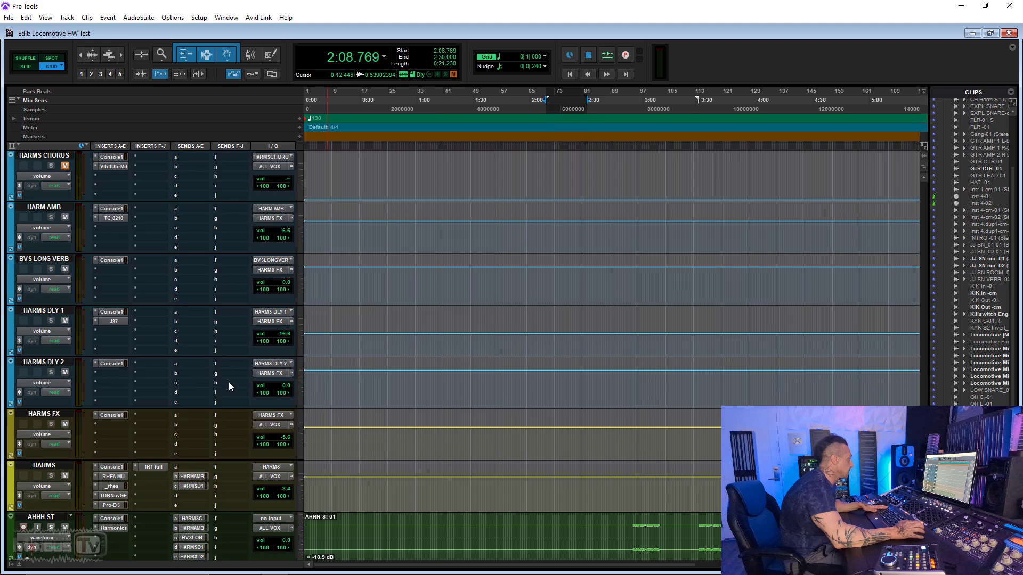
Open _rhea on HARMS and play the selection, comparing the insert bypassed and active.
click(114, 382)
key(space)
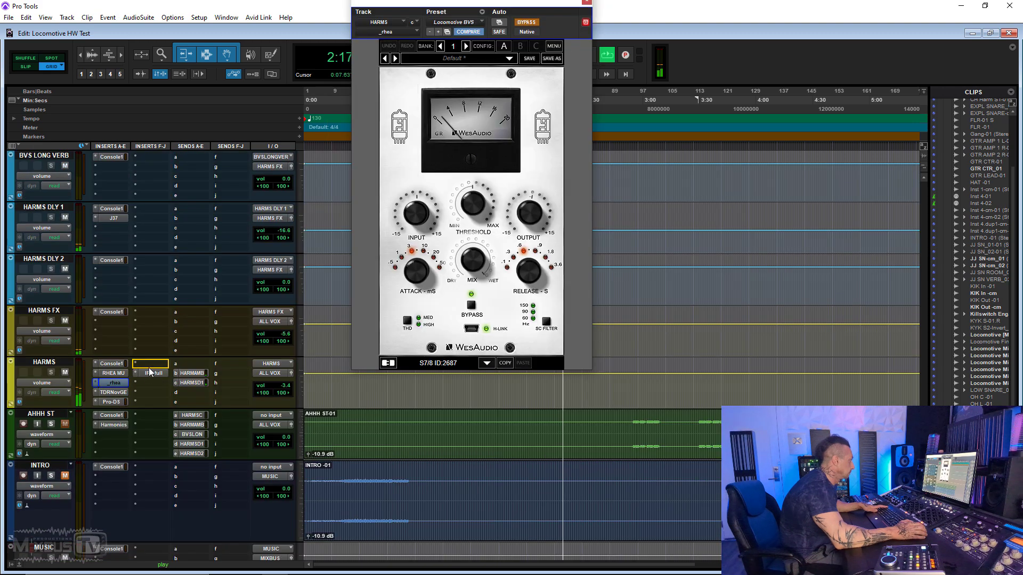
ctrl+click(113, 383)
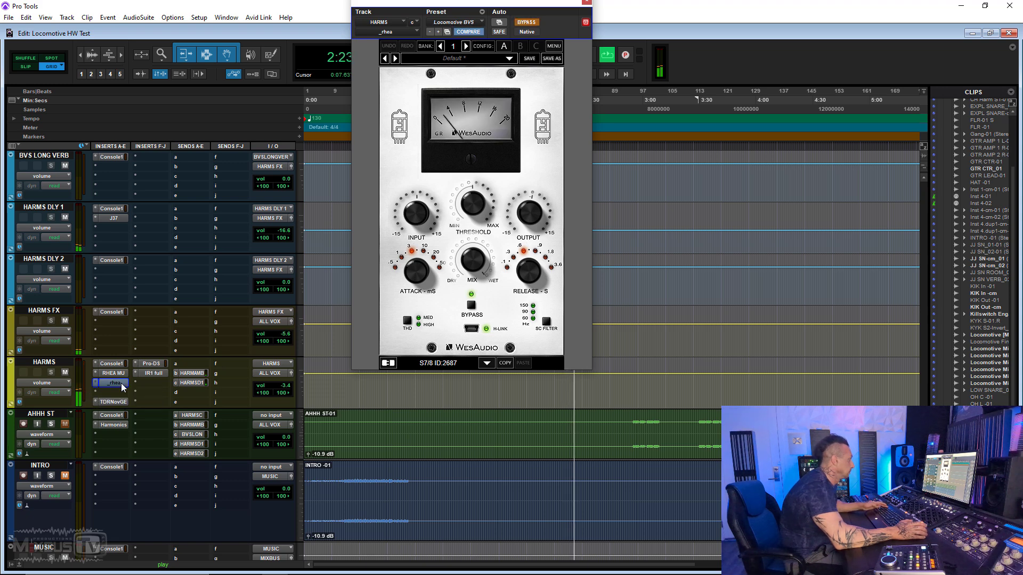
ctrl+click(121, 383)
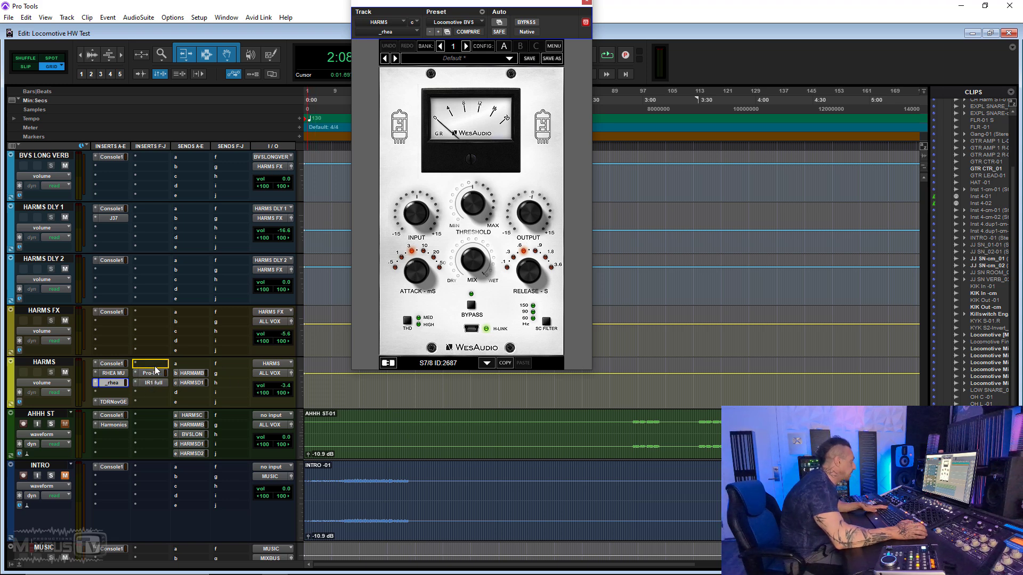
Move TDRNovaGE to insert F on HARMS and add Pulsar Mu directly after _rhea.
drag(156, 371, 155, 366)
click(112, 392)
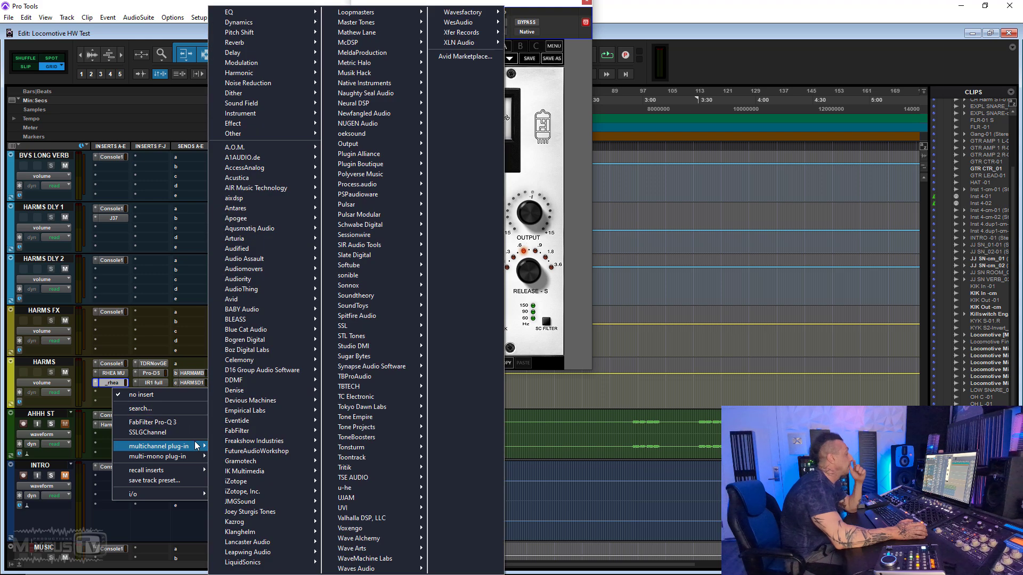
click(115, 394)
mouse_move(162, 447)
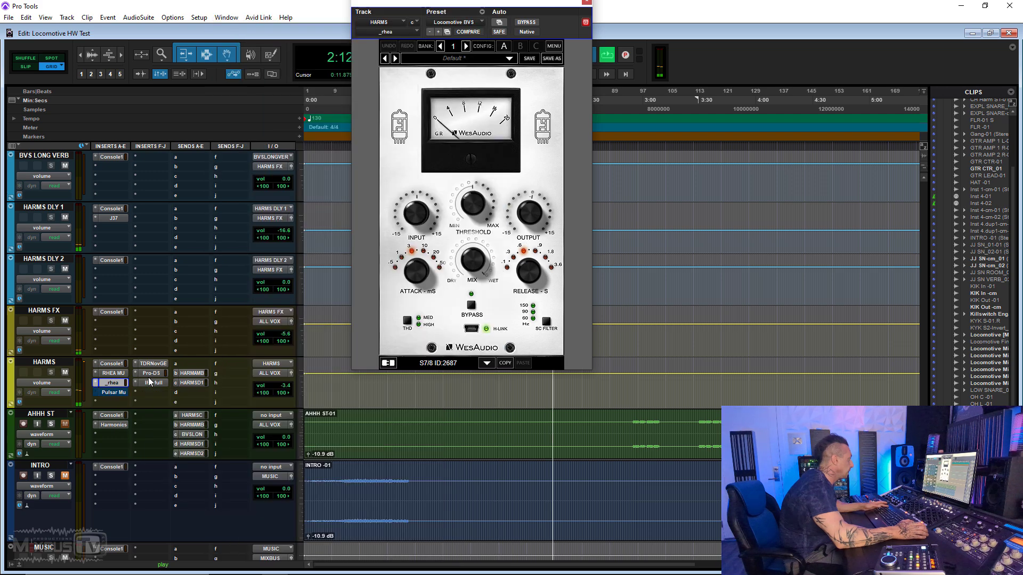
key(space)
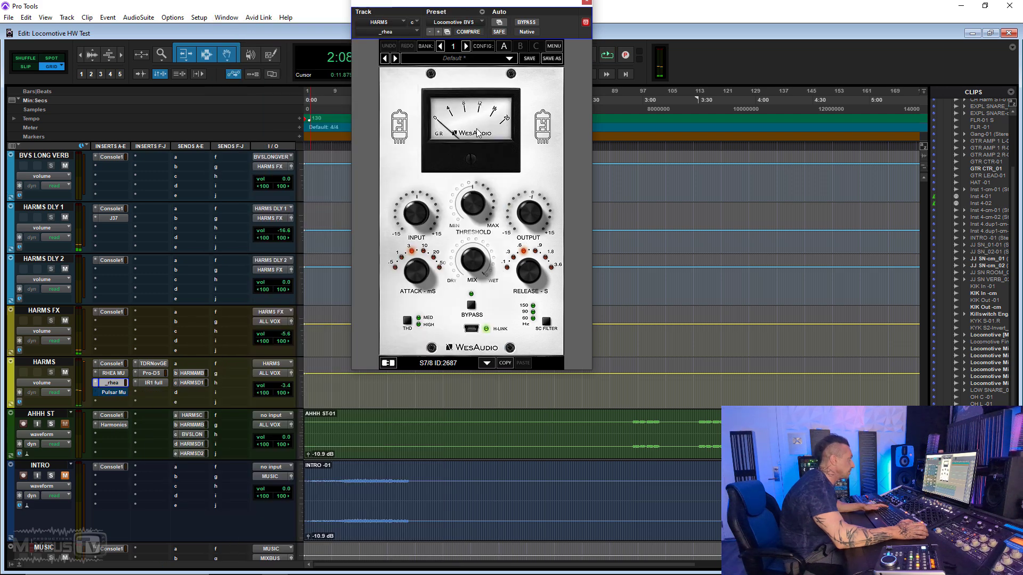
Open Pulsar Mu, slow its attack, and adjust its threshold, dual input and output during playback to match _rhea.
click(113, 392)
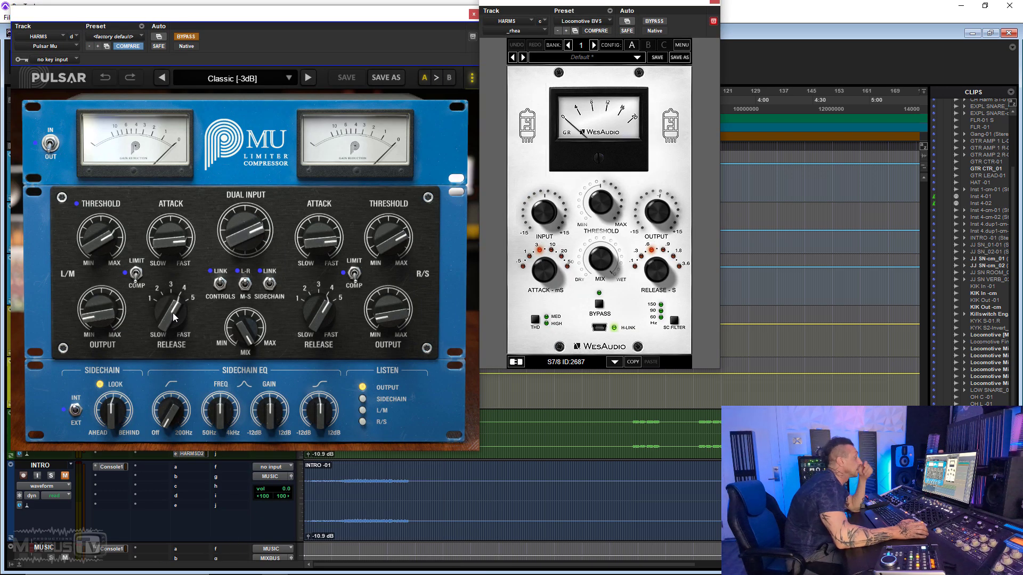
drag(172, 312, 168, 305)
drag(166, 242, 153, 238)
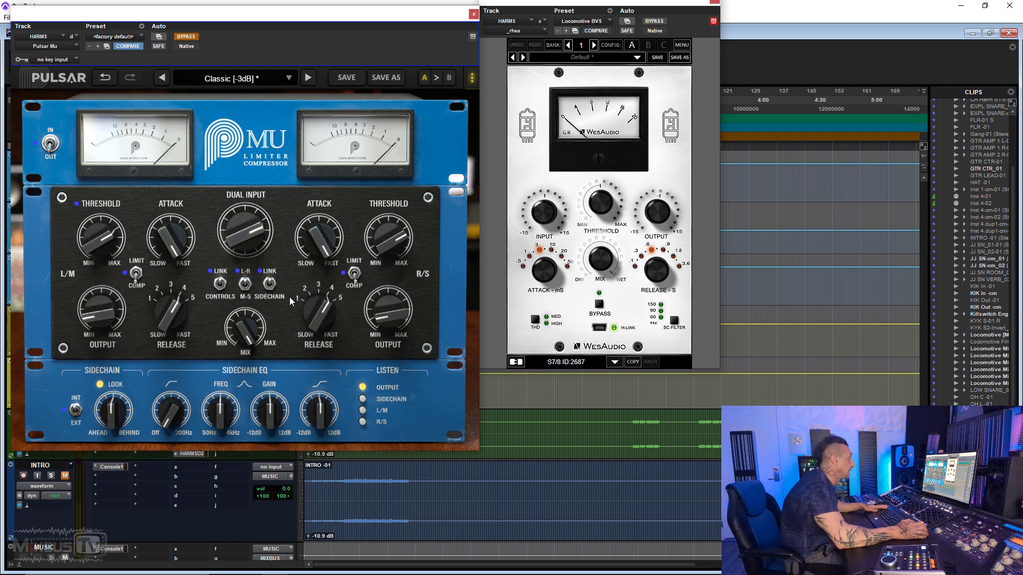
key(space)
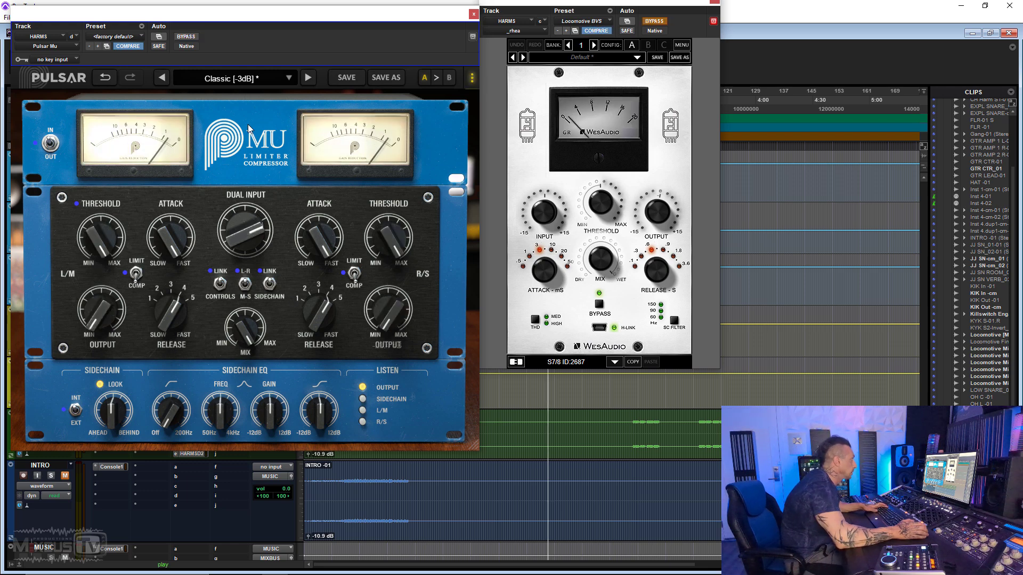
drag(342, 16, 511, 2)
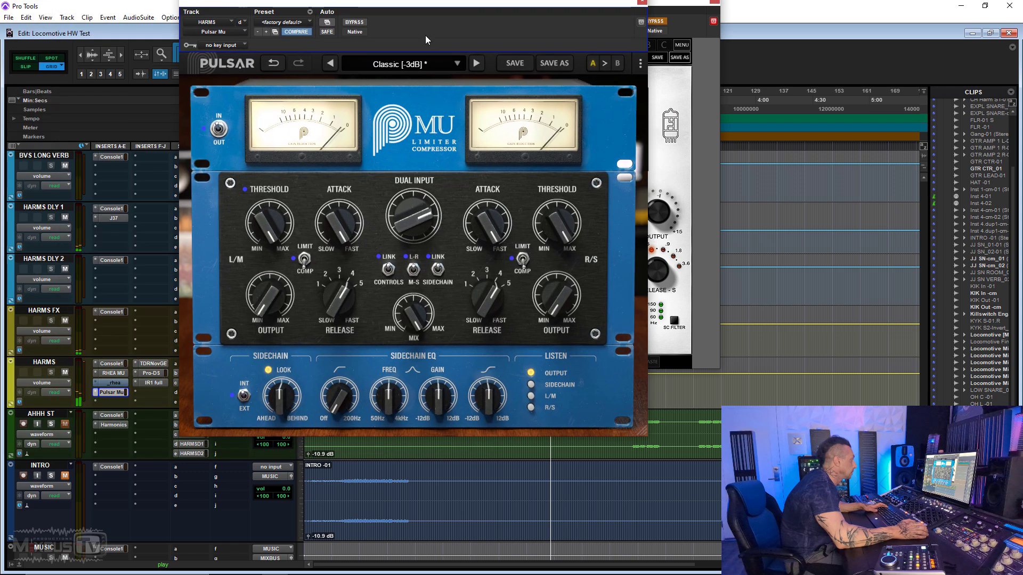
Alternate bypass between _rhea and Pulsar Mu during playback and fine-tune Pulsar Mu's output.
ctrl+click(113, 392)
ctrl+click(113, 383)
drag(569, 289, 561, 286)
ctrl+click(115, 389)
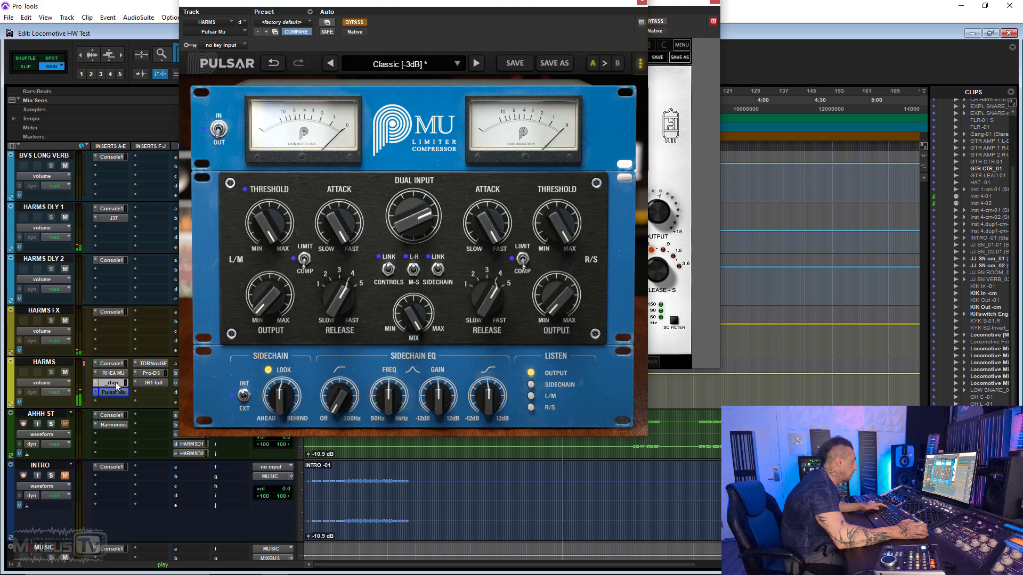
ctrl+click(117, 384)
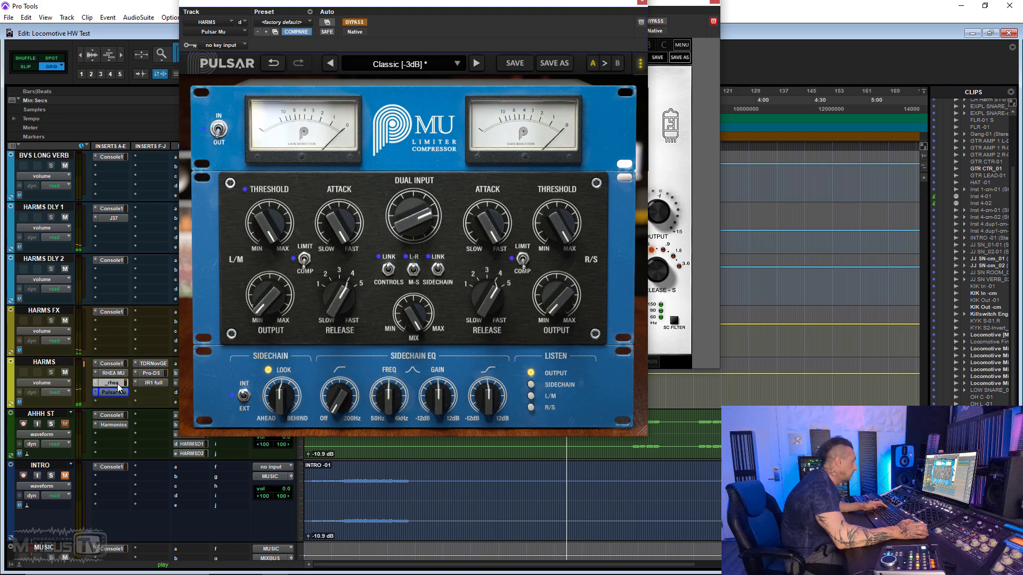
ctrl+click(116, 392)
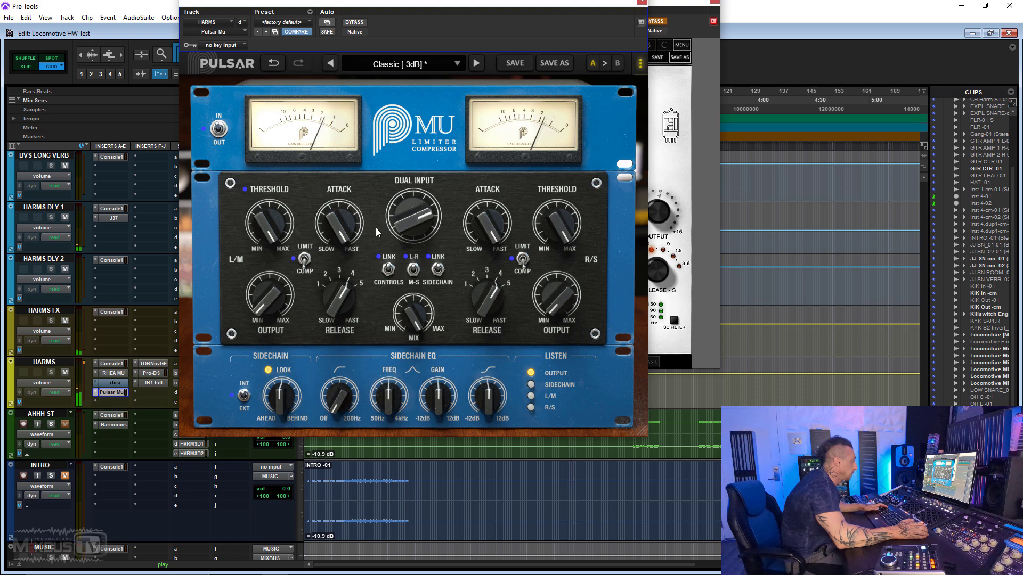
ctrl+click(111, 391)
ctrl+click(115, 383)
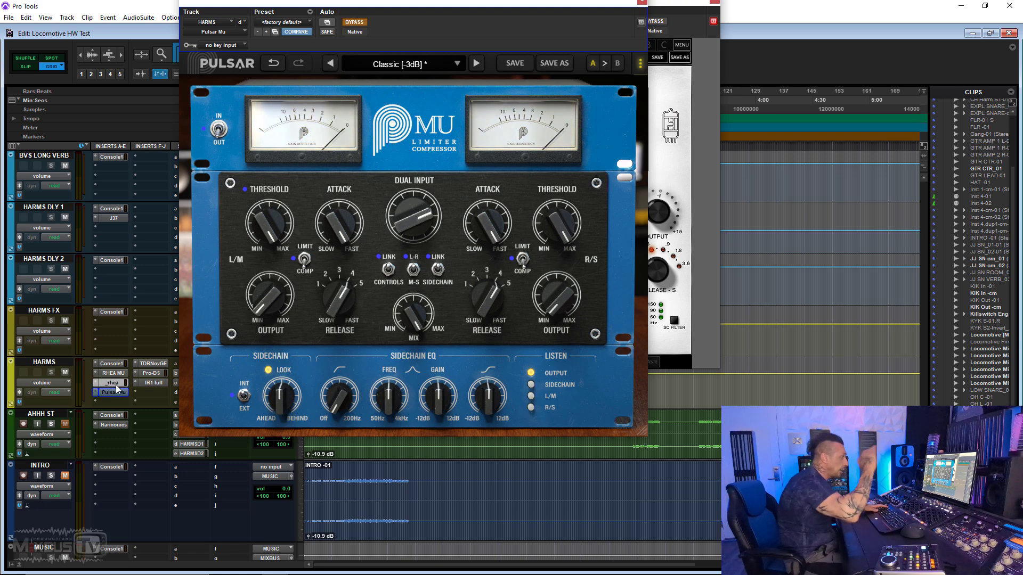
Replay the selection, compare _rhea with Pulsar Mu side by side, and make Pulsar Mu's release faster.
key(space)
drag(669, 14, 775, 14)
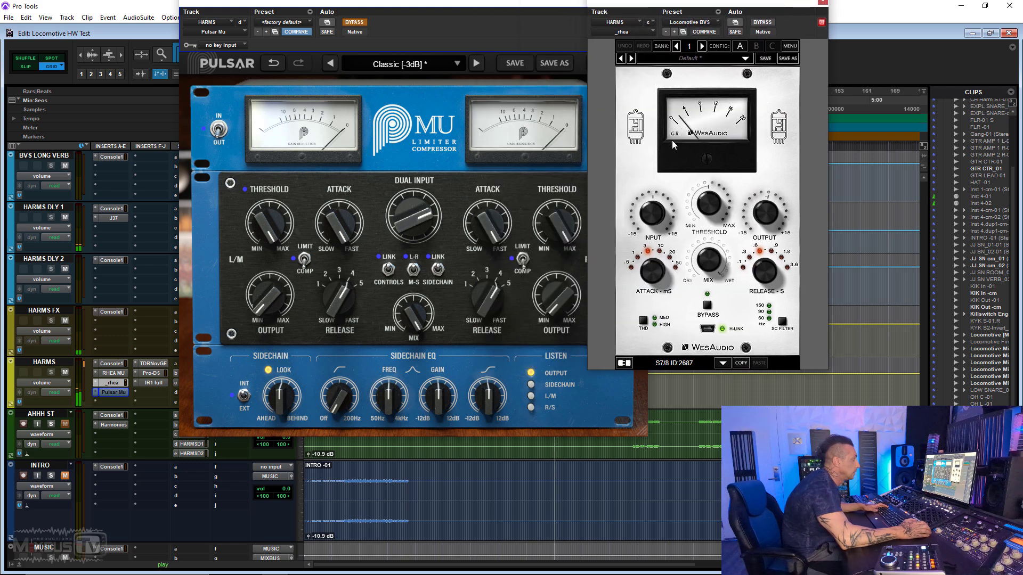
ctrl+click(115, 383)
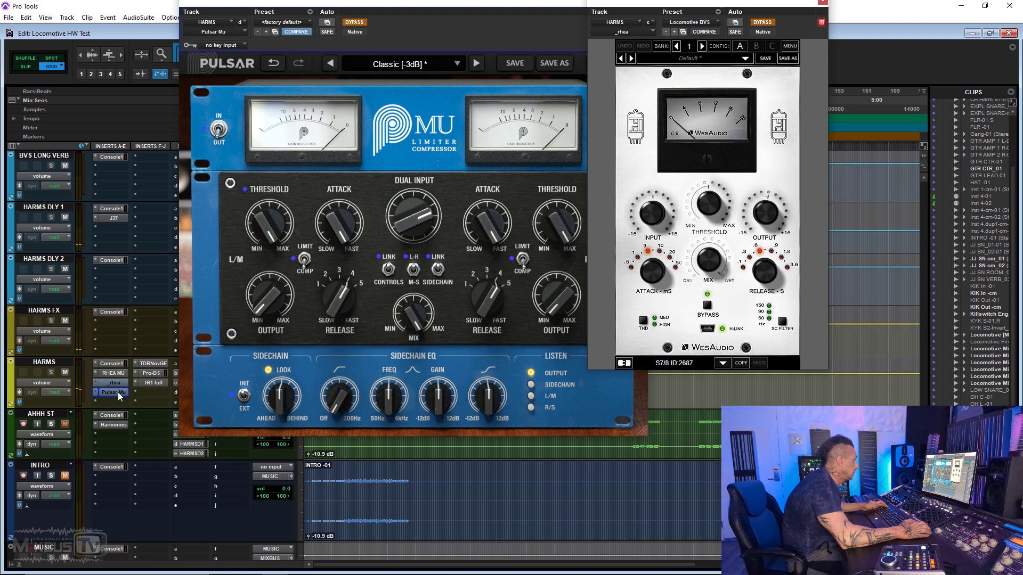
ctrl+click(118, 394)
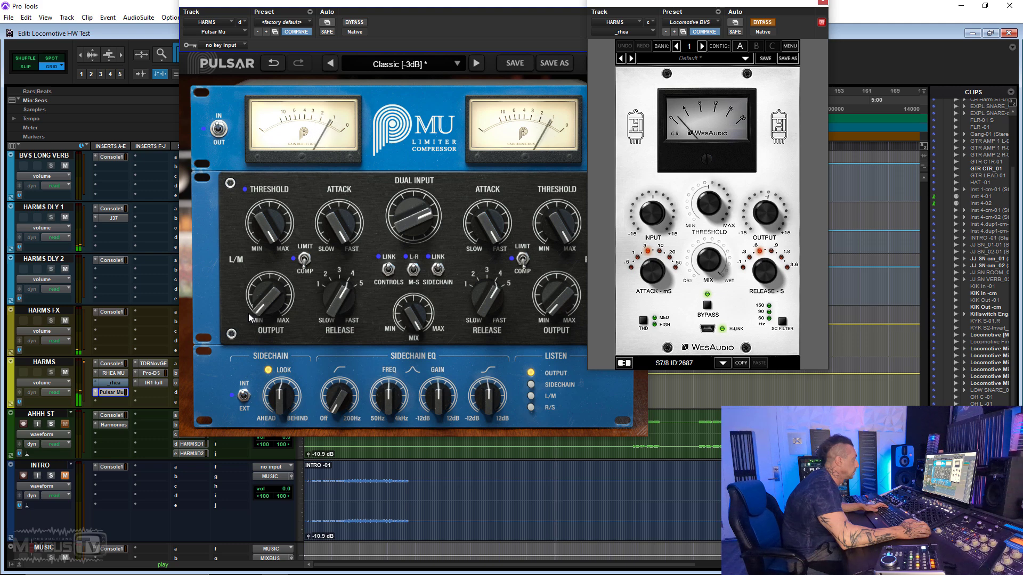
click(249, 318)
ctrl+click(118, 393)
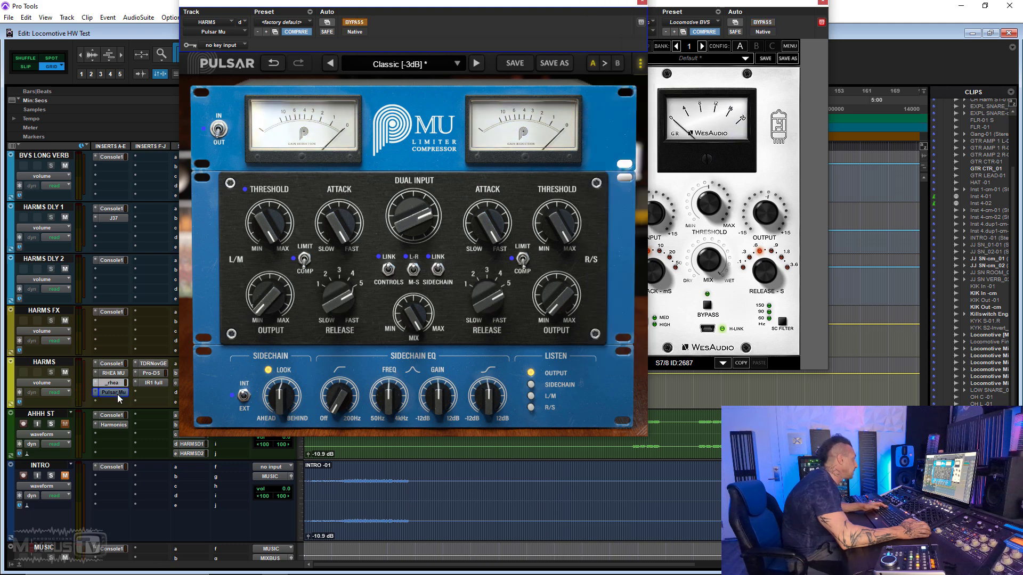
Examine _rhea's threshold and input settings and move its window clear of Pulsar Mu.
click(749, 178)
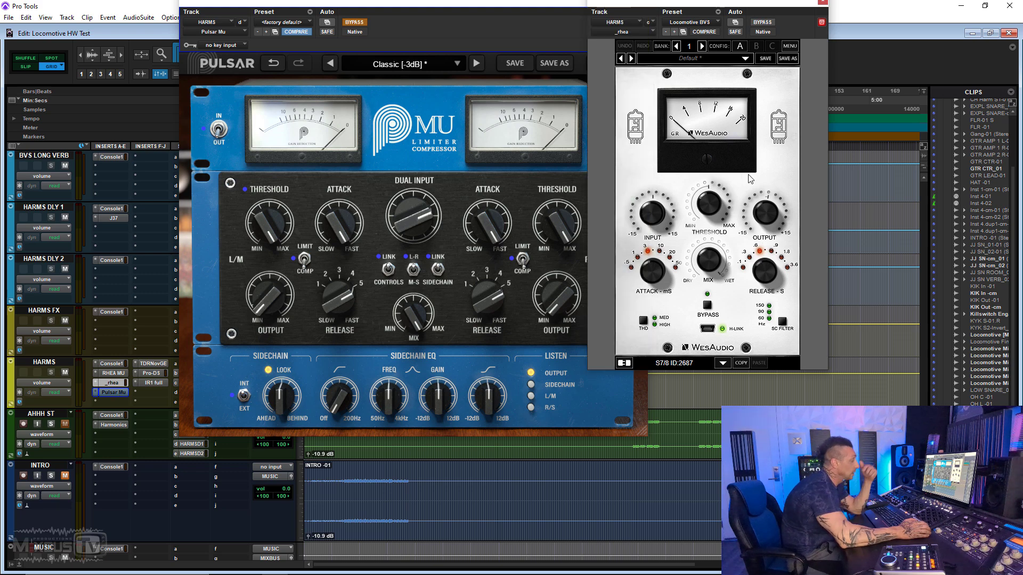
mouse_move(702, 197)
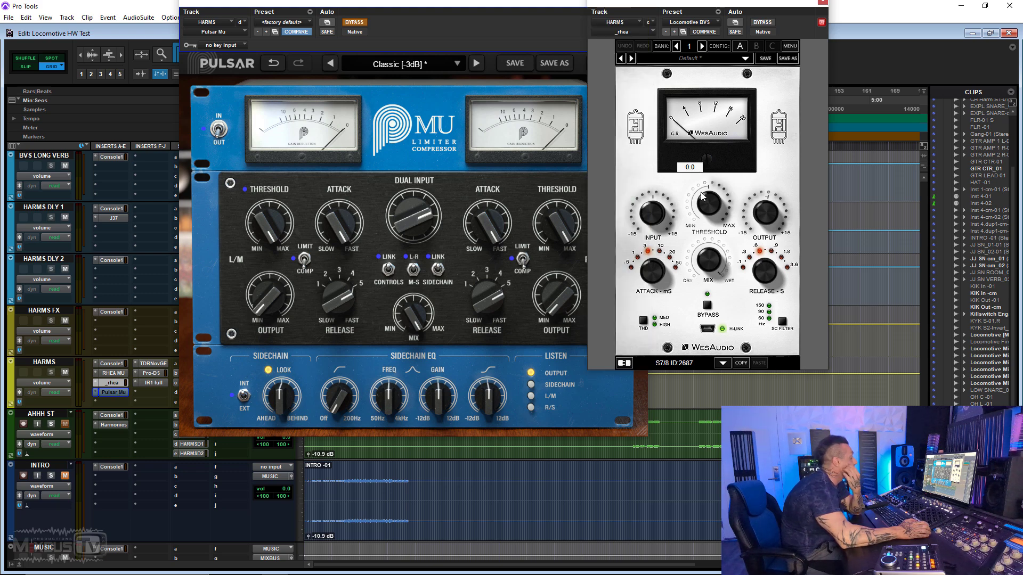
mouse_move(670, 216)
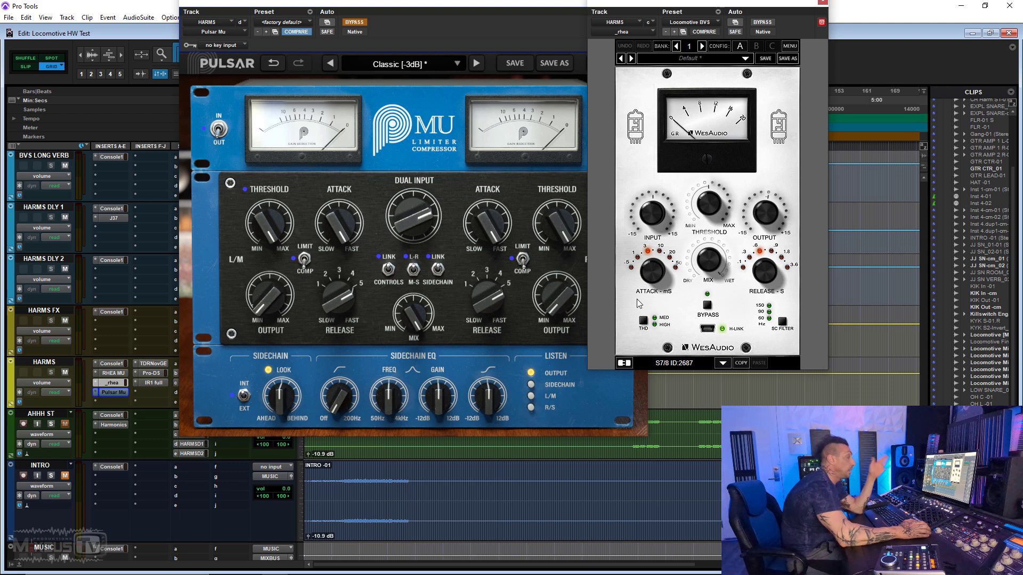
drag(662, 5, 710, 10)
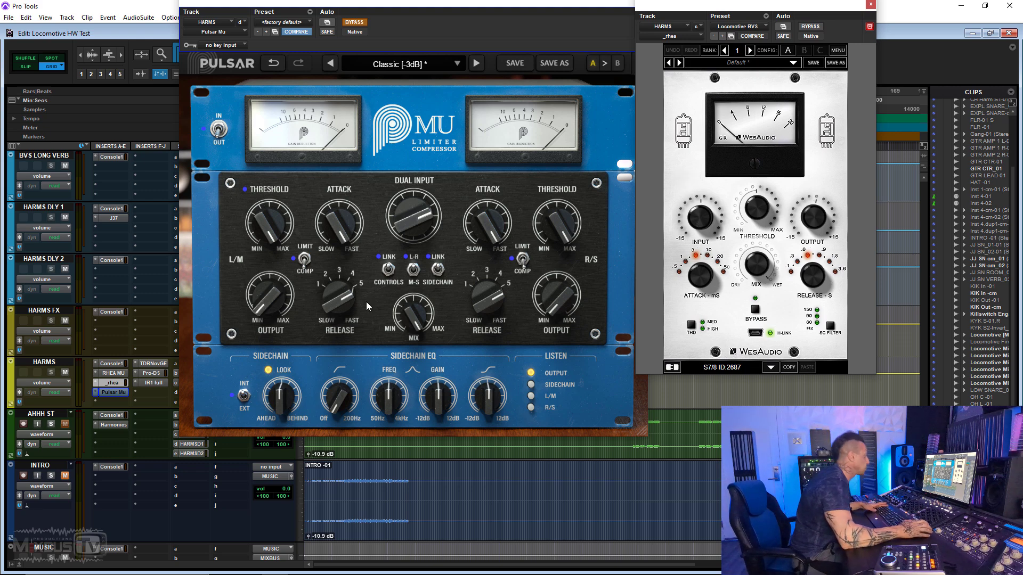
Swap the bypass states of _rhea and Pulsar Mu for another A/B comparison, ending with Pulsar Mu active during playback.
ctrl+click(113, 382)
ctrl+click(112, 392)
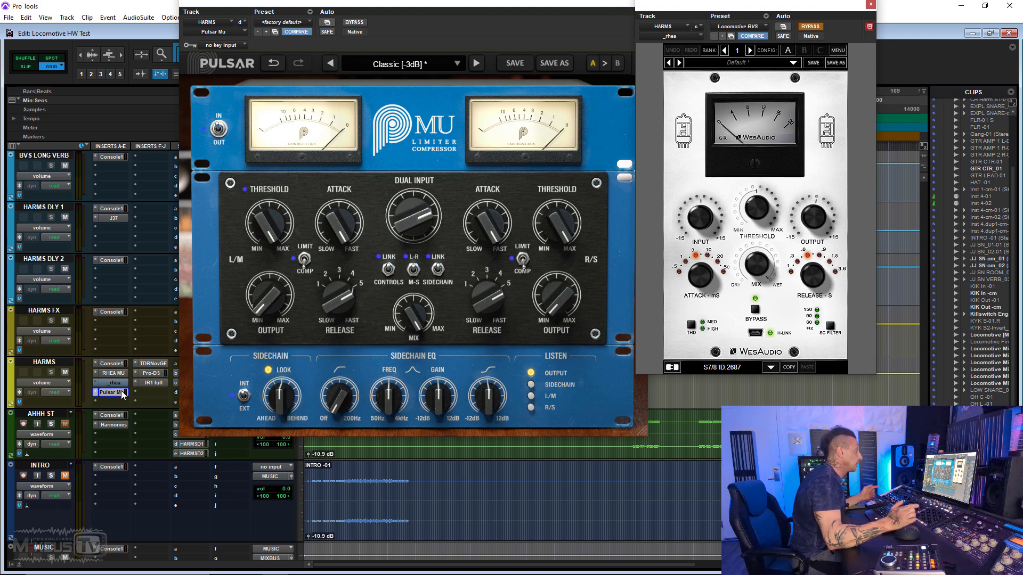
ctrl+click(122, 393)
ctrl+click(119, 384)
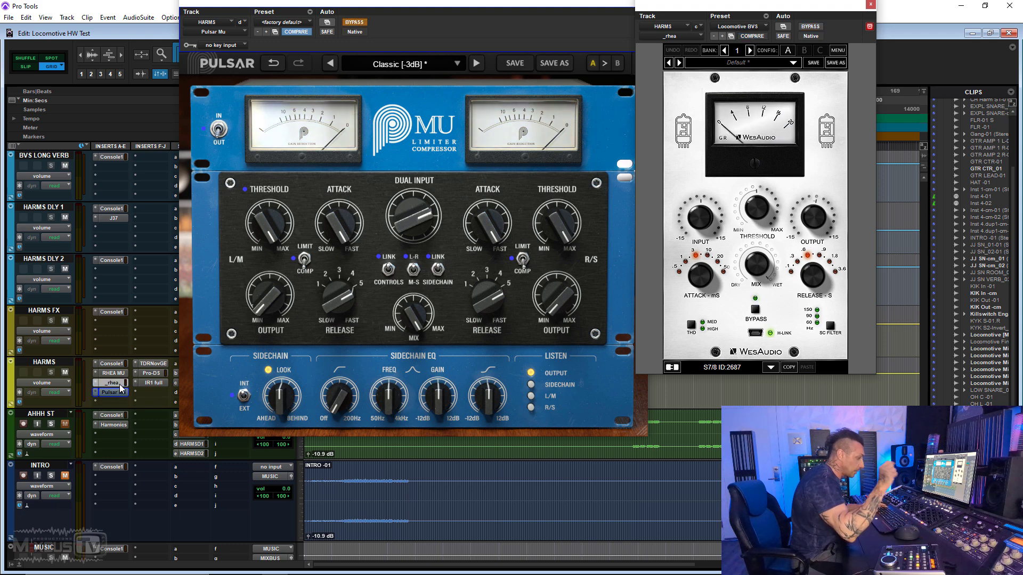
key(space)
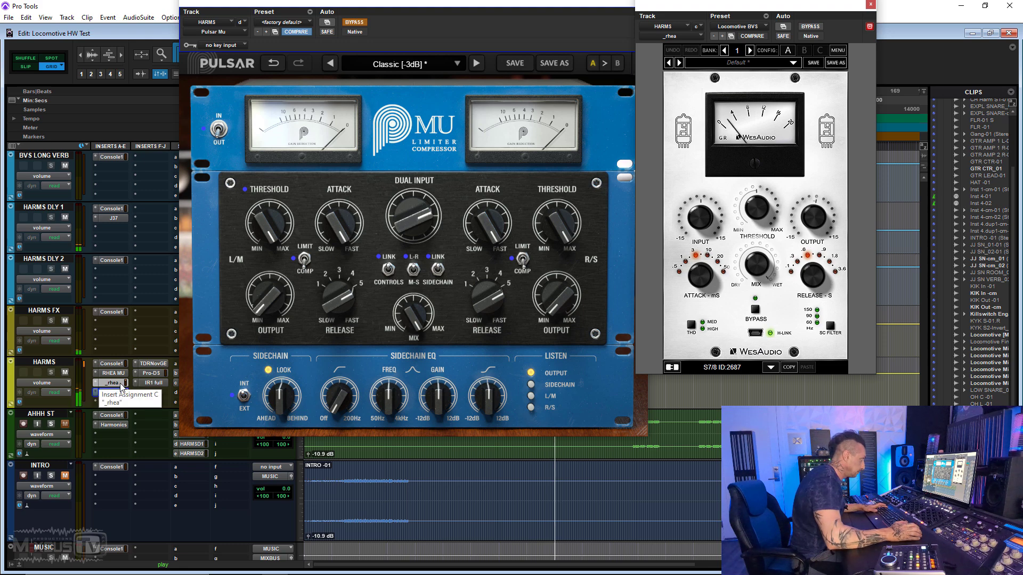
ctrl+click(120, 383)
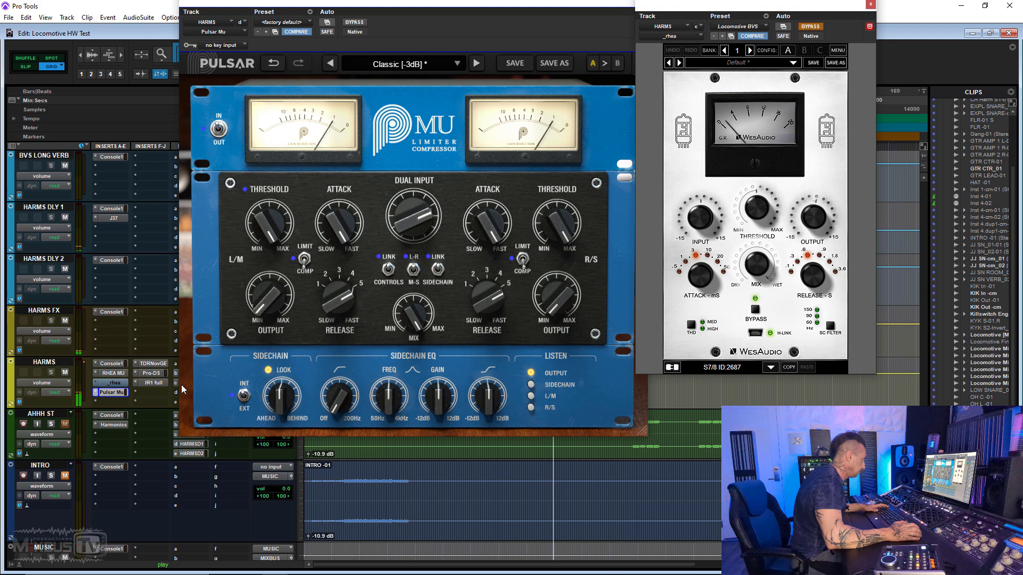
Search for "harm" and add Harmonic Maximizer to HARMS directly after Pulsar Mu.
click(117, 402)
text(harm)
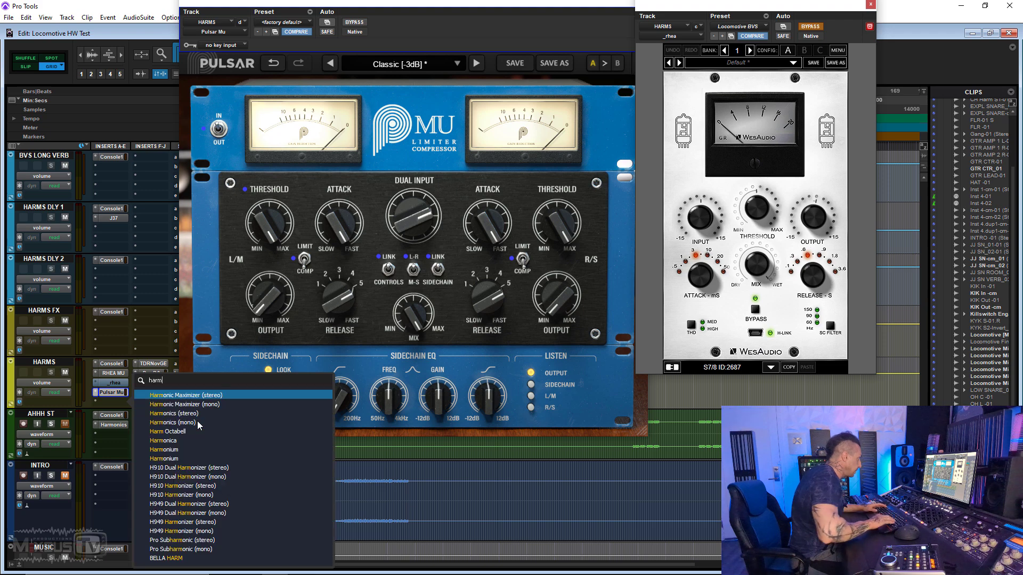
key(Escape)
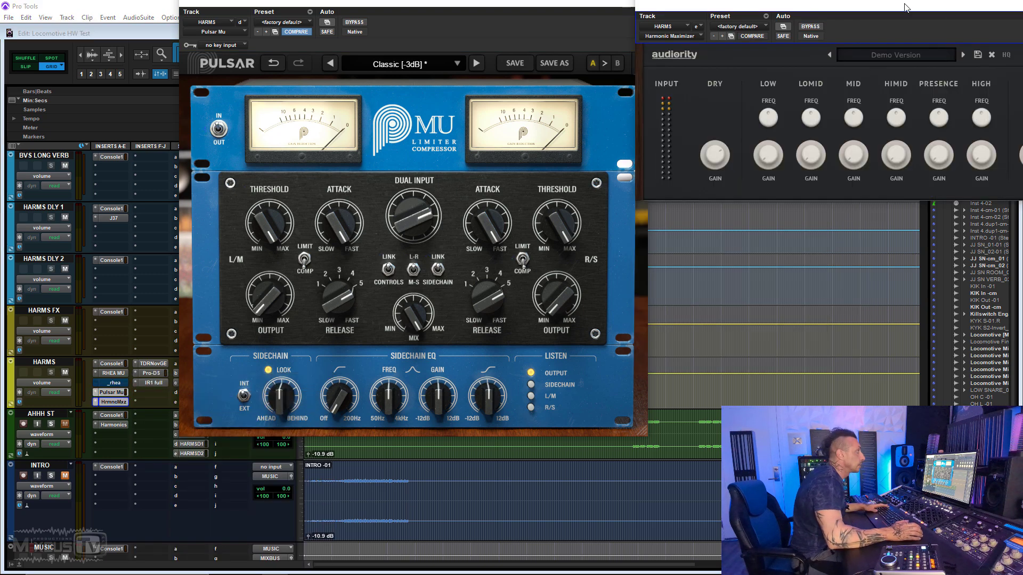
Try boosting Harmonic Maximizer's High gain to 0.8 dB and compare it bypassed and active during playback.
mouse_move(527, 174)
mouse_down()
mouse_move(528, 159)
mouse_move(531, 186)
mouse_move(523, 40)
mouse_move(528, 200)
mouse_move(529, 186)
mouse_up()
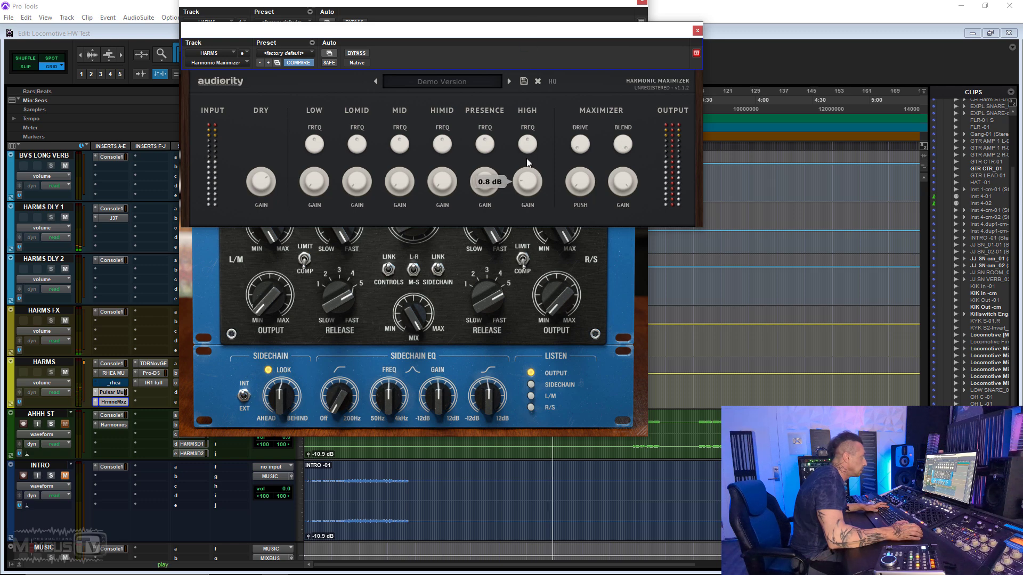
drag(366, 54, 520, 44)
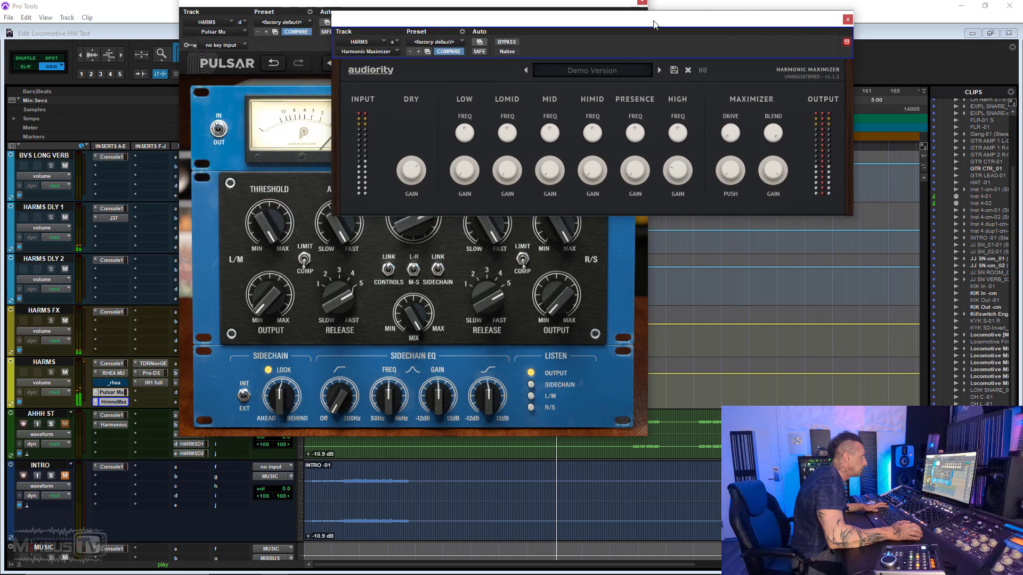
click(520, 44)
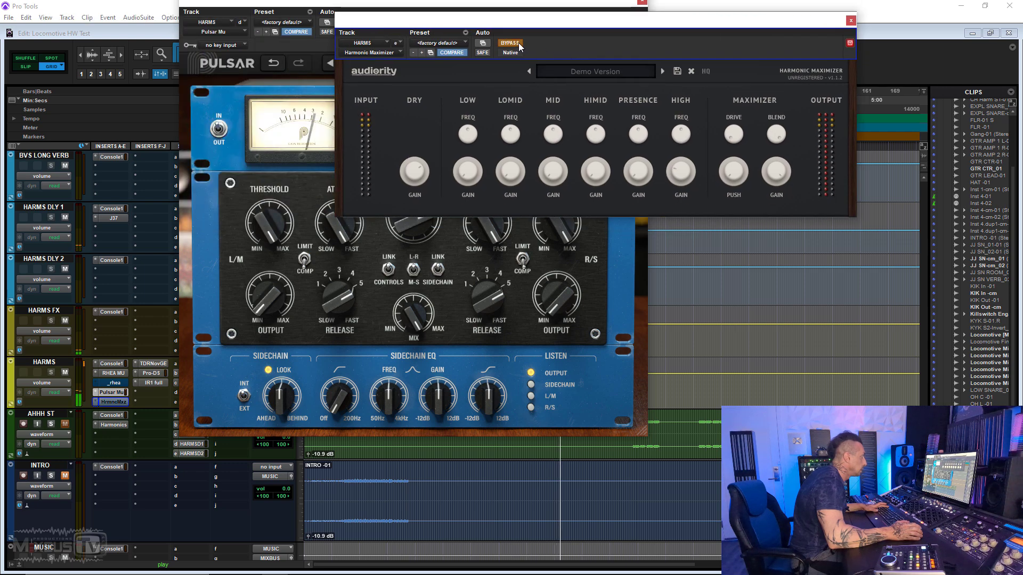
click(518, 42)
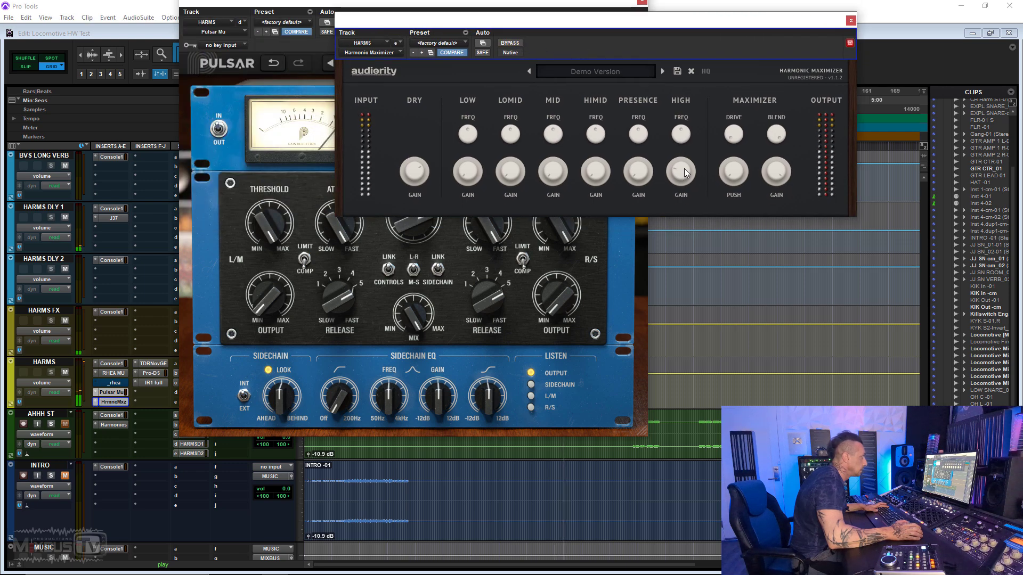
Replace Harmonic Maximizer with SPL TwinTube on HARMS and switch its saturation off.
click(97, 403)
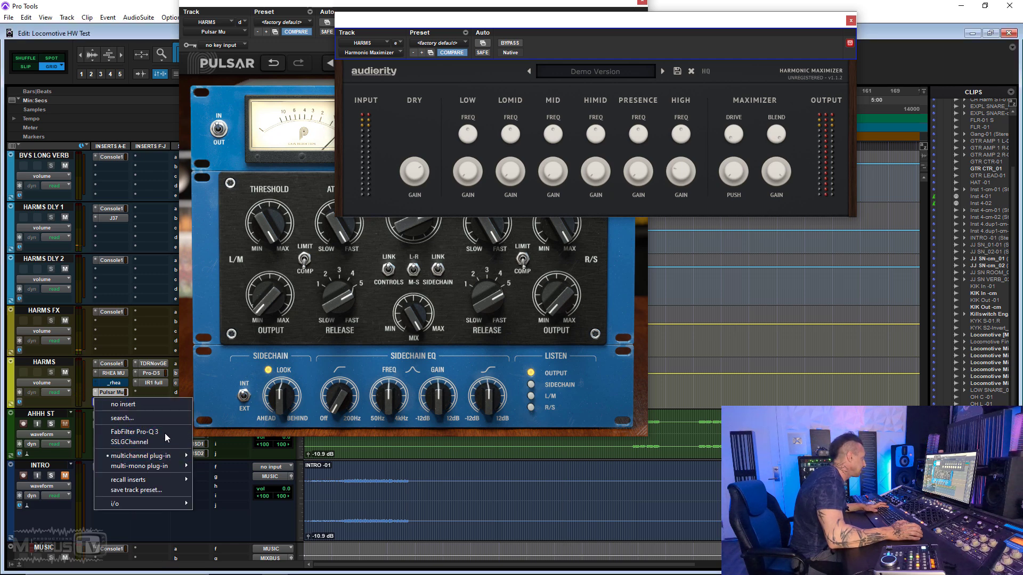
mouse_move(170, 455)
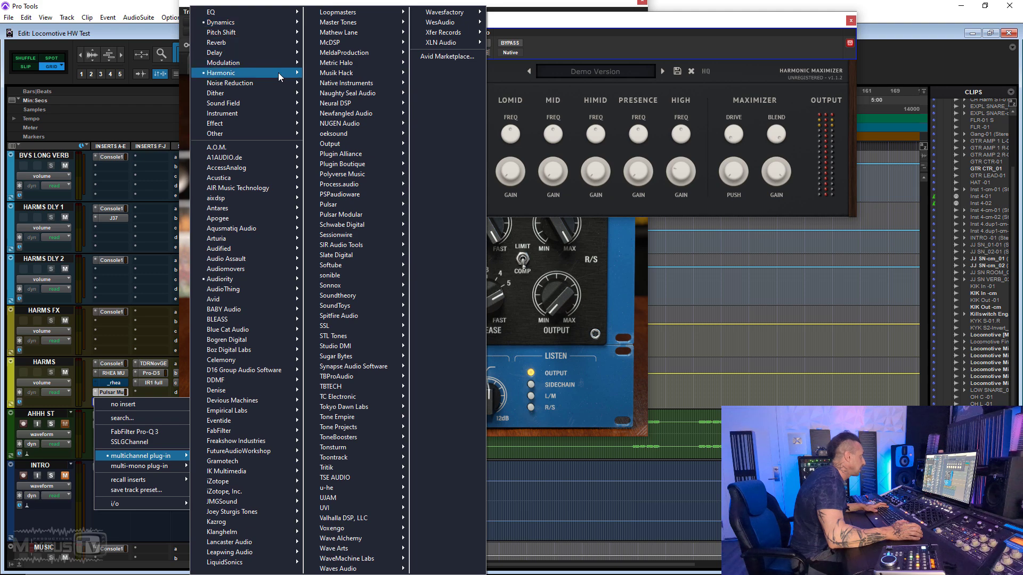
mouse_move(282, 72)
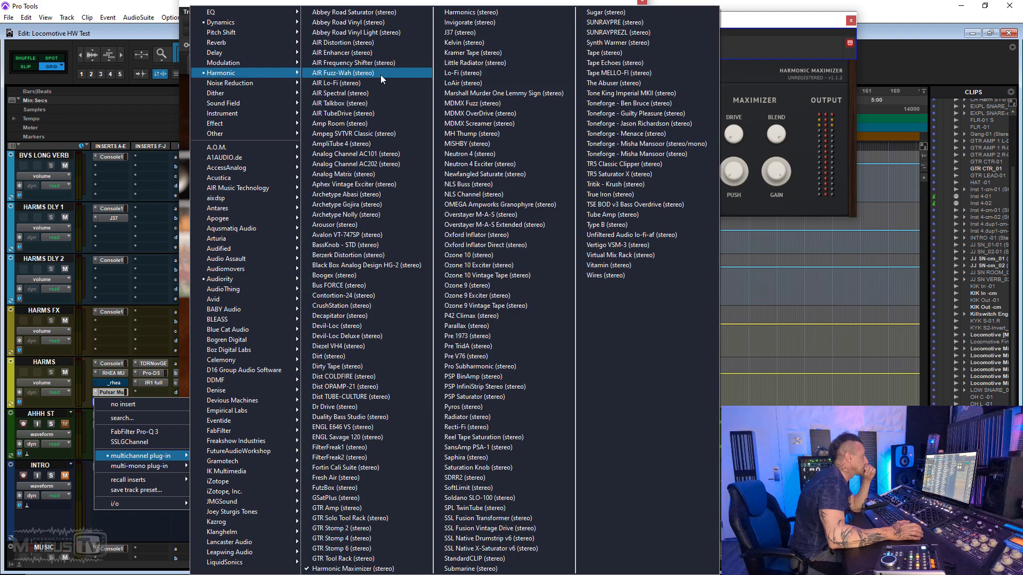
click(464, 508)
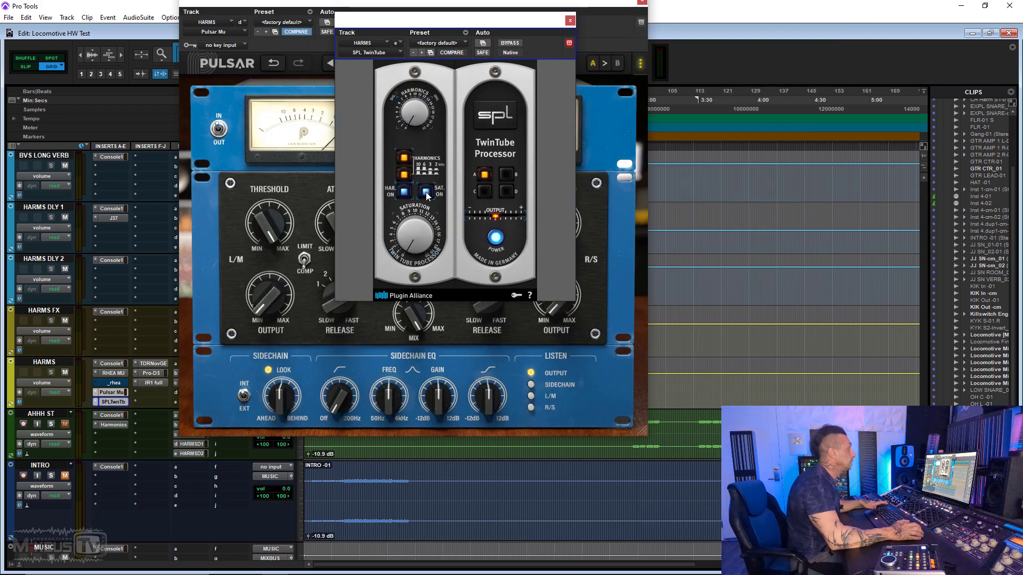
click(427, 193)
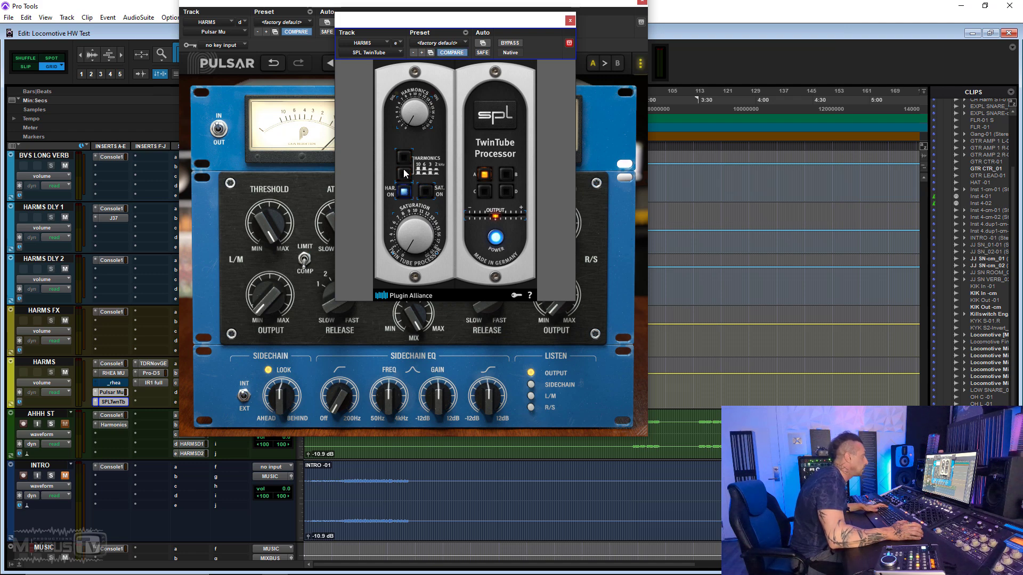
Play back HARMS and A/B _rhea against Pulsar Mu plus SPL TwinTube, ending with _rhea bypassed and both plug-ins active.
key(space)
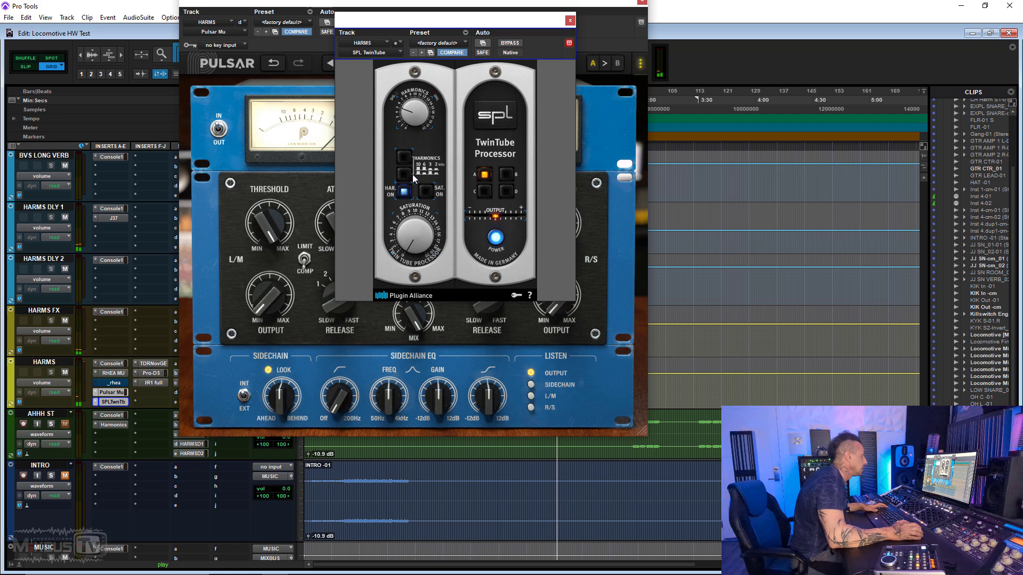
ctrl+click(121, 392)
ctrl+click(120, 401)
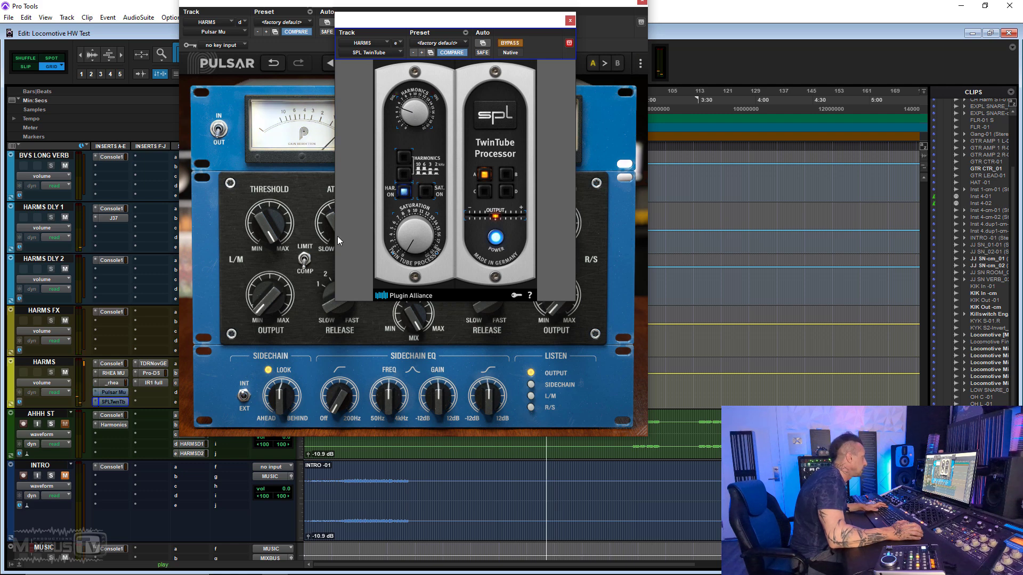
click(110, 380)
drag(194, 21, 800, 10)
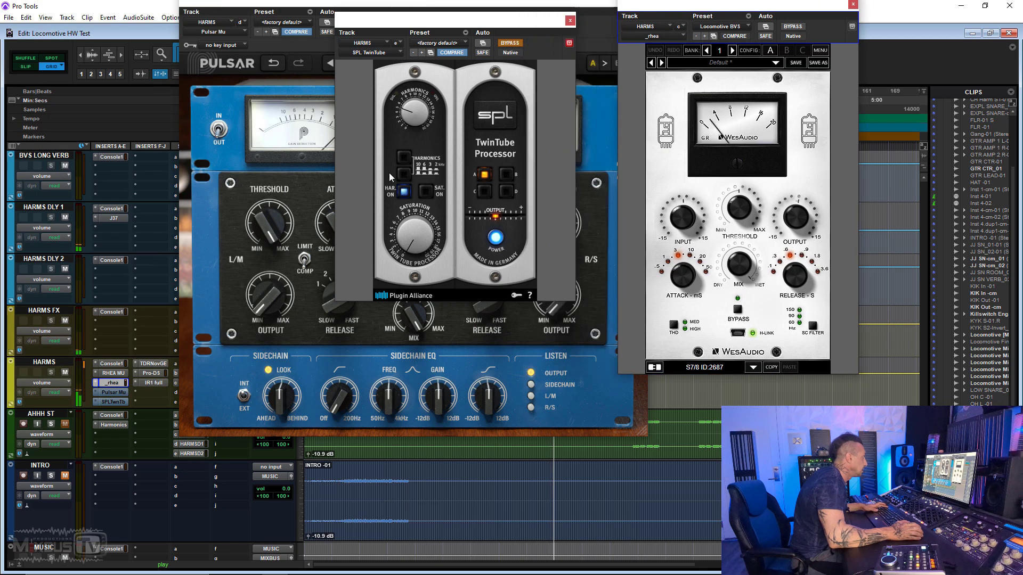
ctrl+click(110, 382)
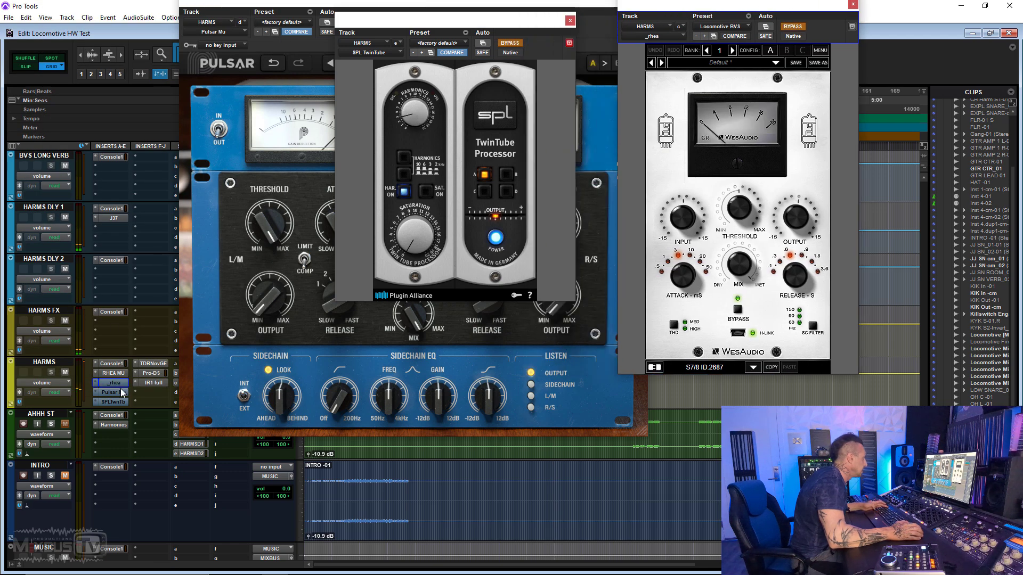
ctrl+click(114, 401)
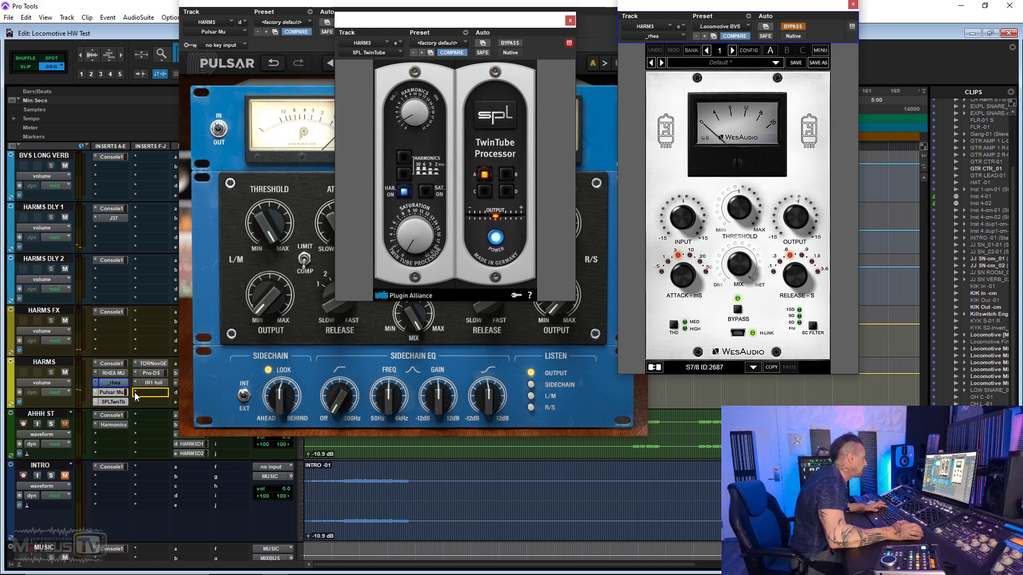
Reorder the HARMS inserts so SPL TwinTube sits before Pulsar Mu, and compare the chain with _rhea bypassed.
drag(135, 395, 158, 394)
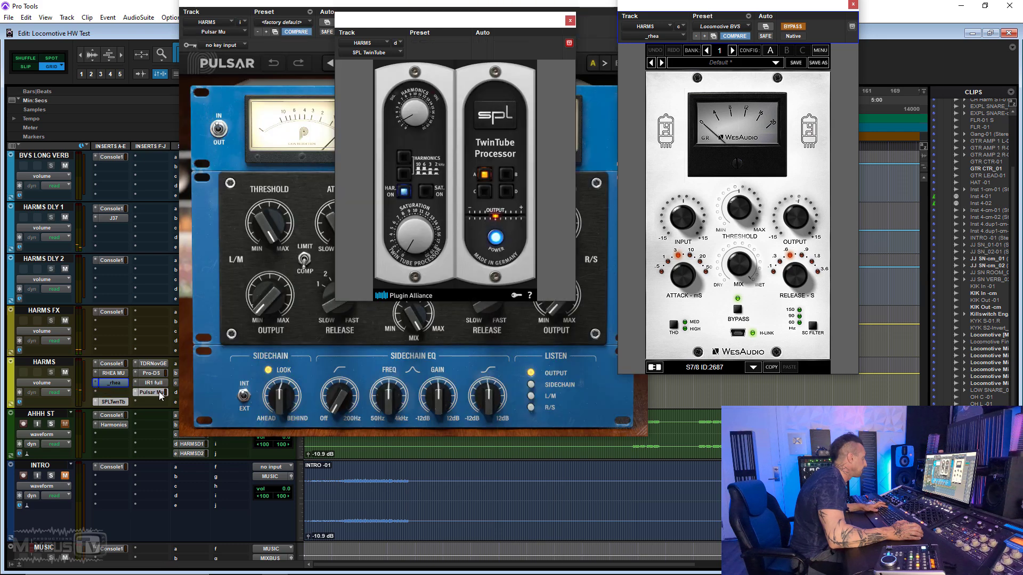
drag(126, 404, 127, 404)
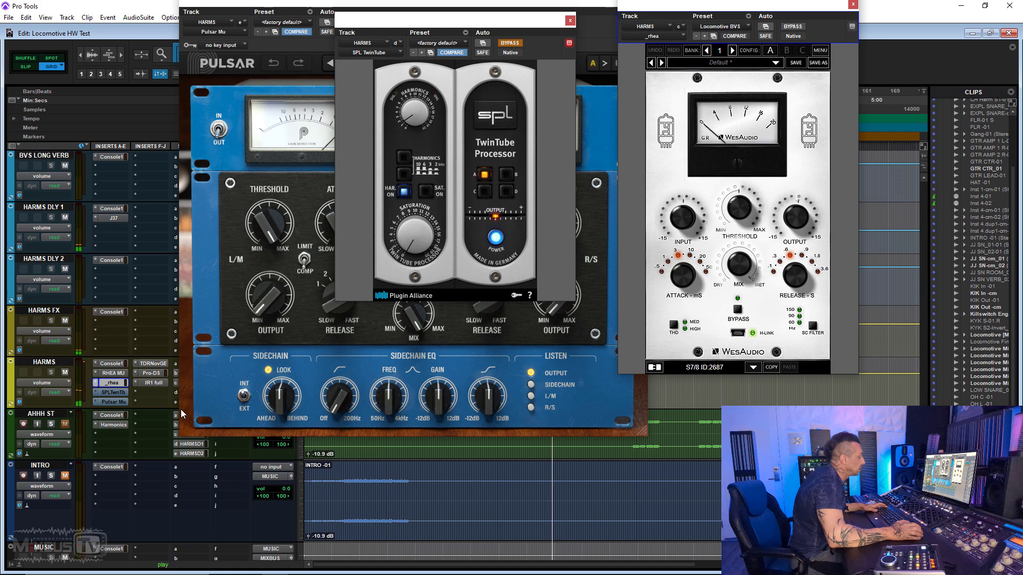
ctrl+click(110, 383)
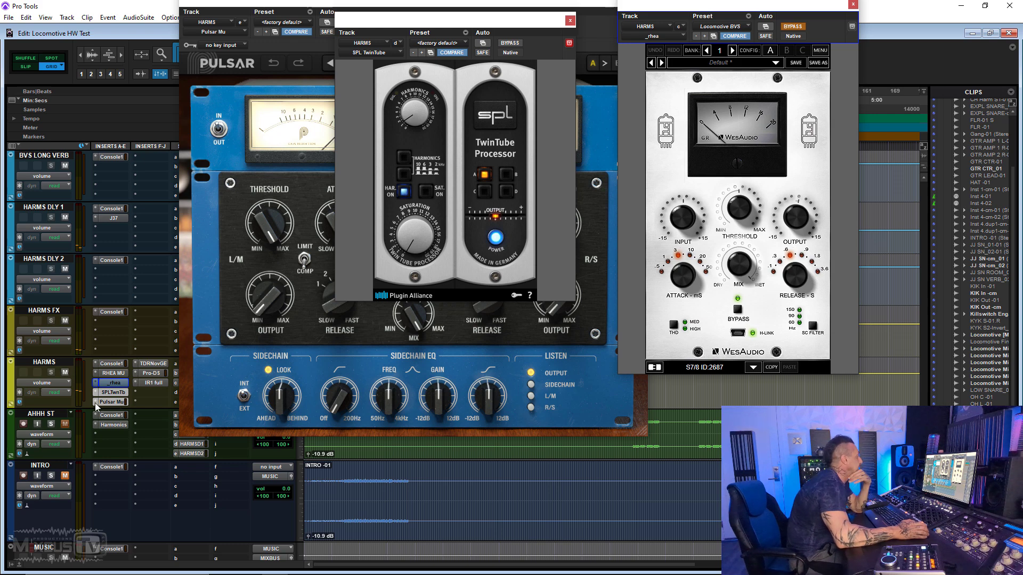
Try PuigChild 670 in place of Pulsar Mu on HARMS and start playback with _rhea bypassed.
click(98, 404)
mouse_move(141, 456)
mouse_move(264, 23)
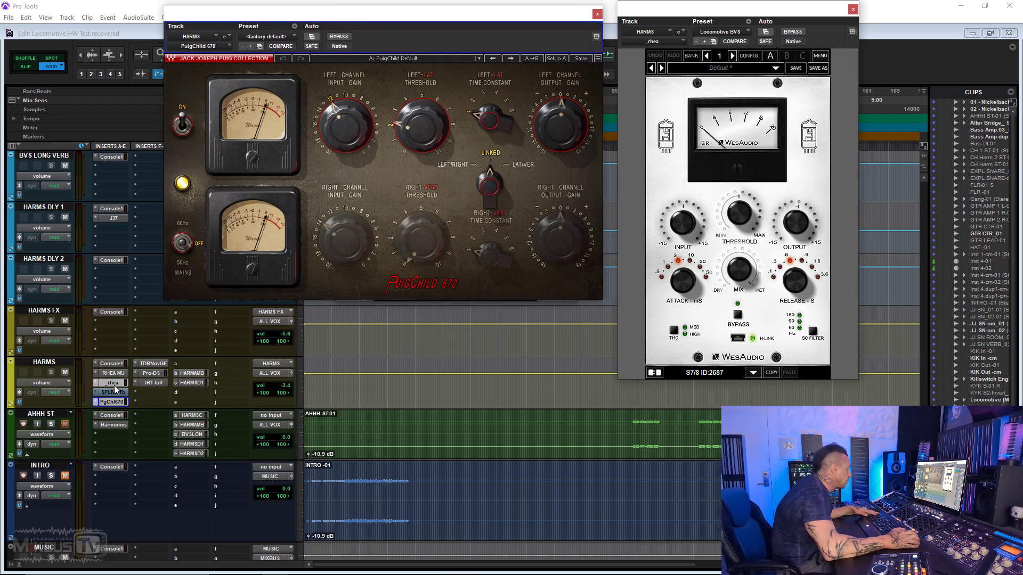
key(ctrl+alt+shift+2)
key(ctrl+alt+shift+2)
key(space)
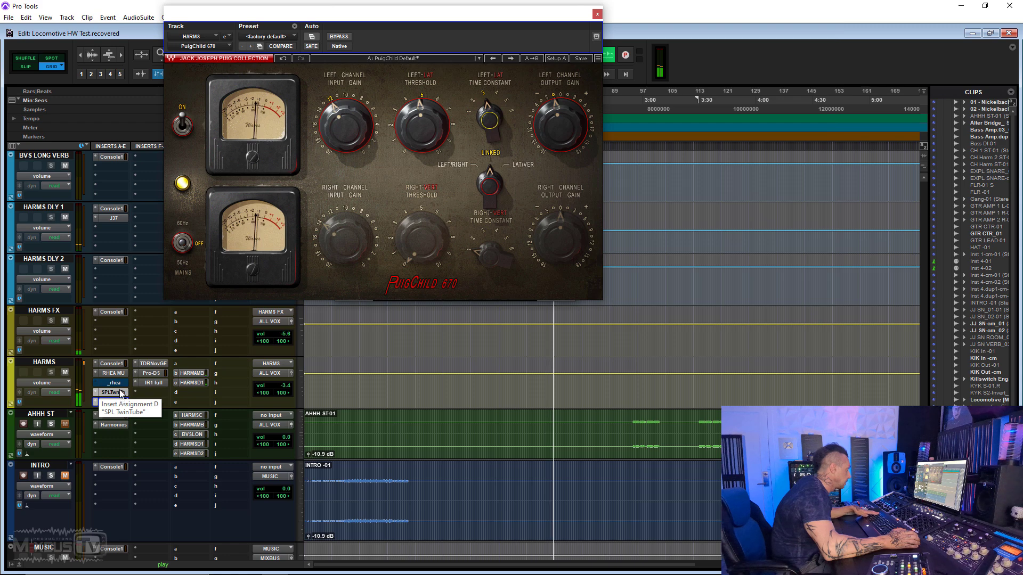
Place _rhea's window beside PuigChild 670 and swap their bypass states to compare them during playback.
click(118, 383)
drag(128, 13, 710, 44)
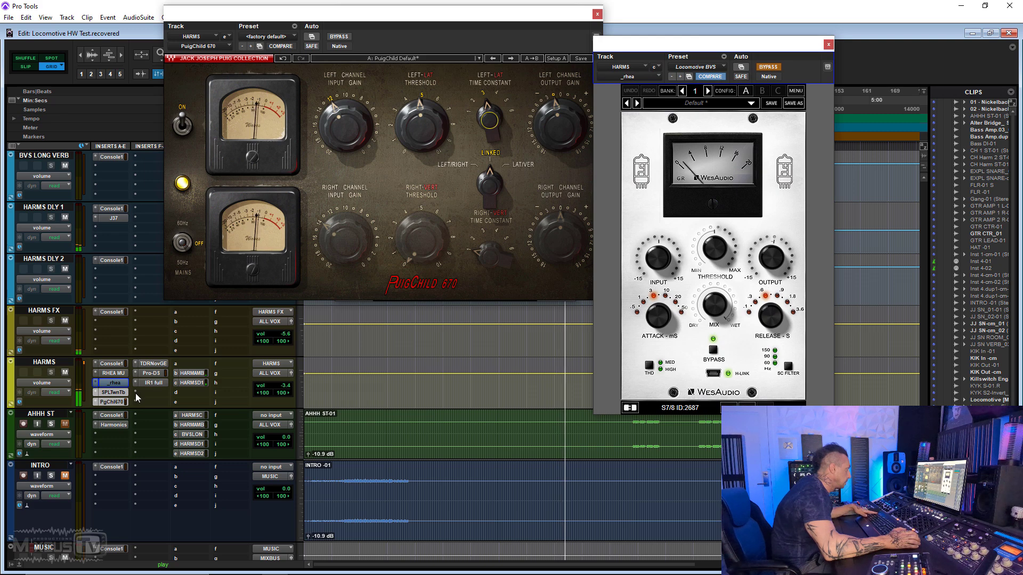
ctrl+click(118, 402)
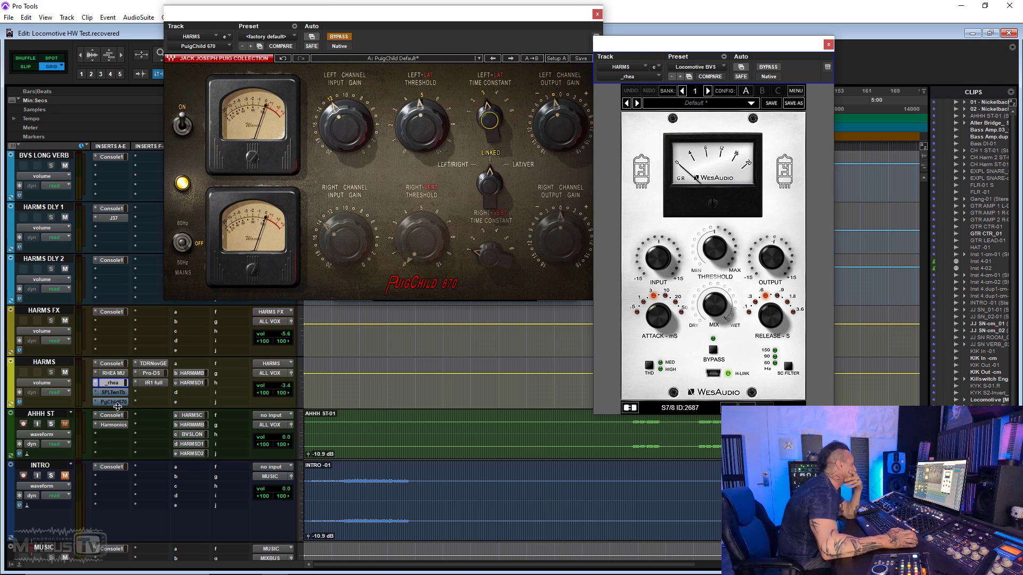
Replace PuigChild 670 on HARMS with the MJUC compressor.
click(97, 409)
mouse_move(150, 456)
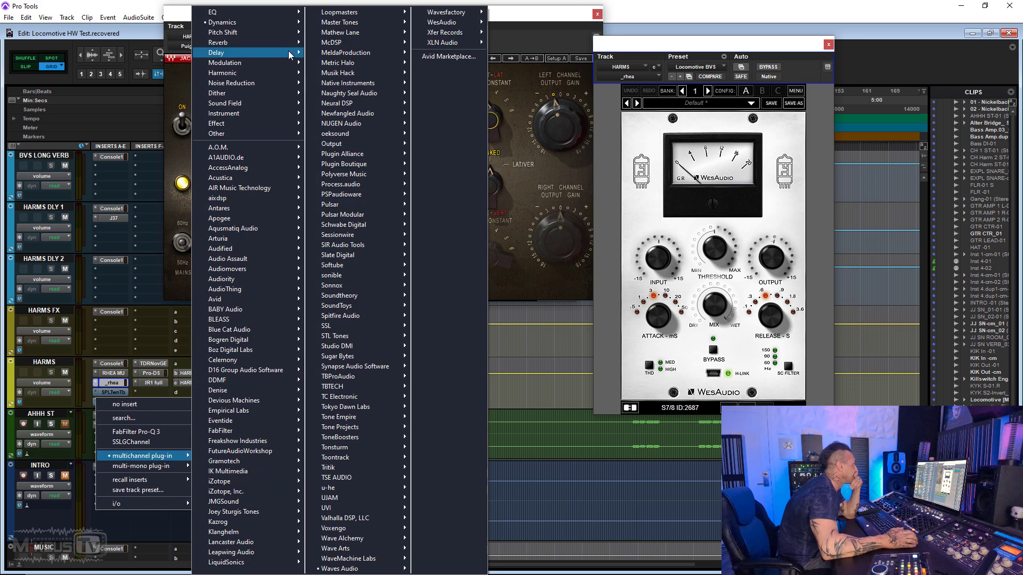
mouse_move(288, 26)
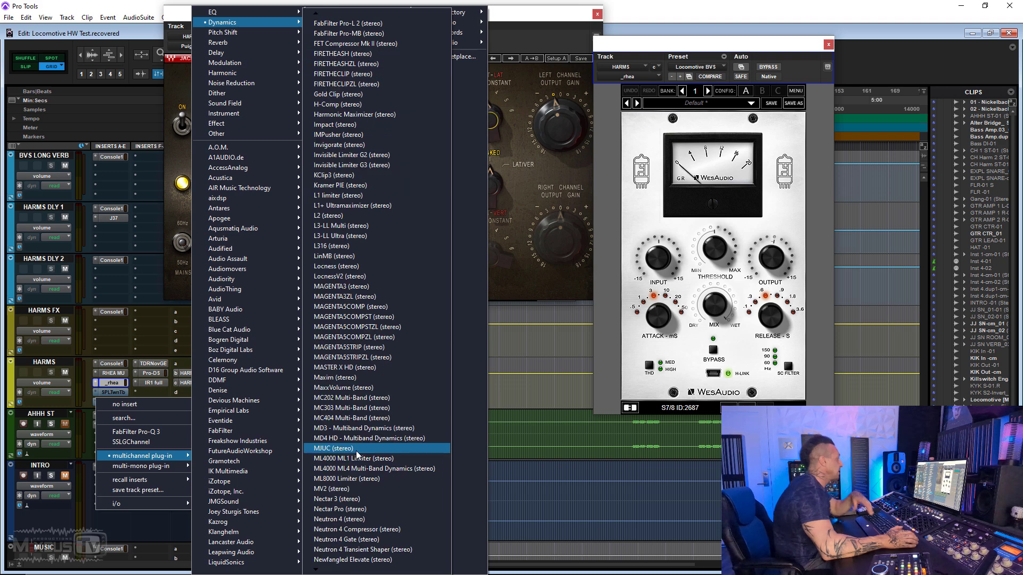
click(356, 450)
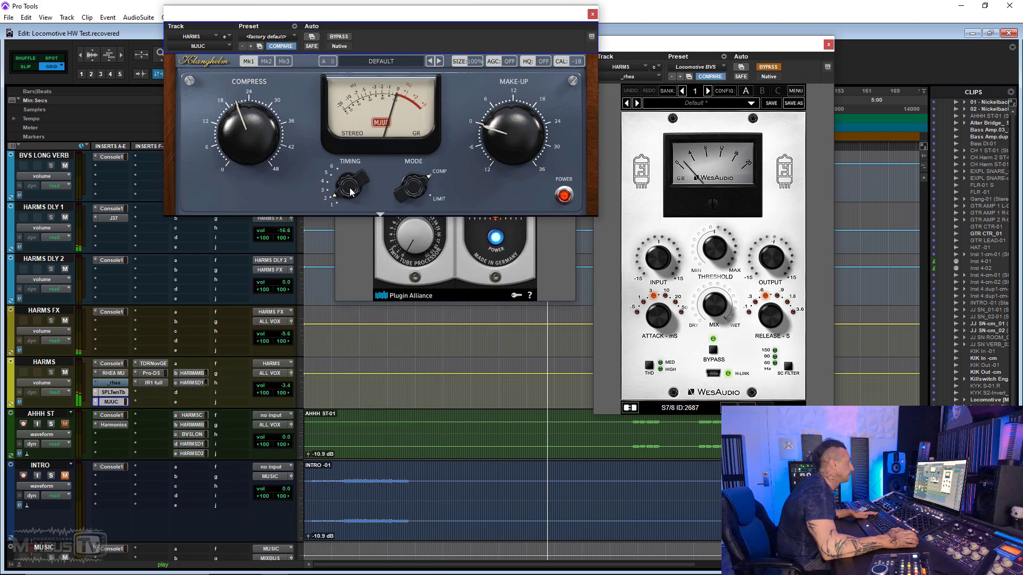
Set MJUC's compression to 24 and turn on its AGC and HQ options.
drag(266, 101, 266, 90)
click(512, 62)
click(543, 63)
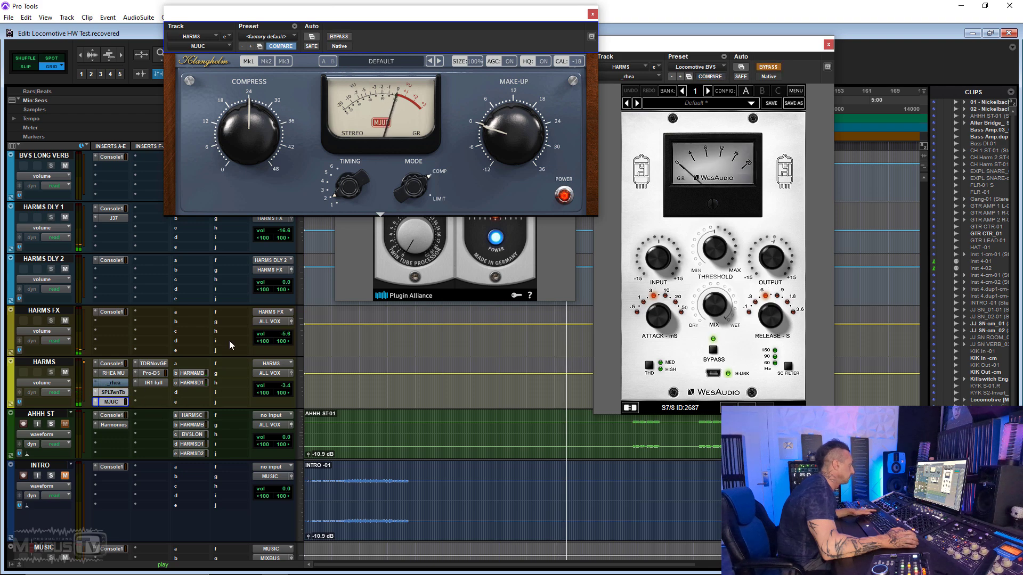
Lower MJUC's make-up gain slightly, reveal its extra tone and mix controls, and nudge the compression above 24.
drag(516, 125, 516, 134)
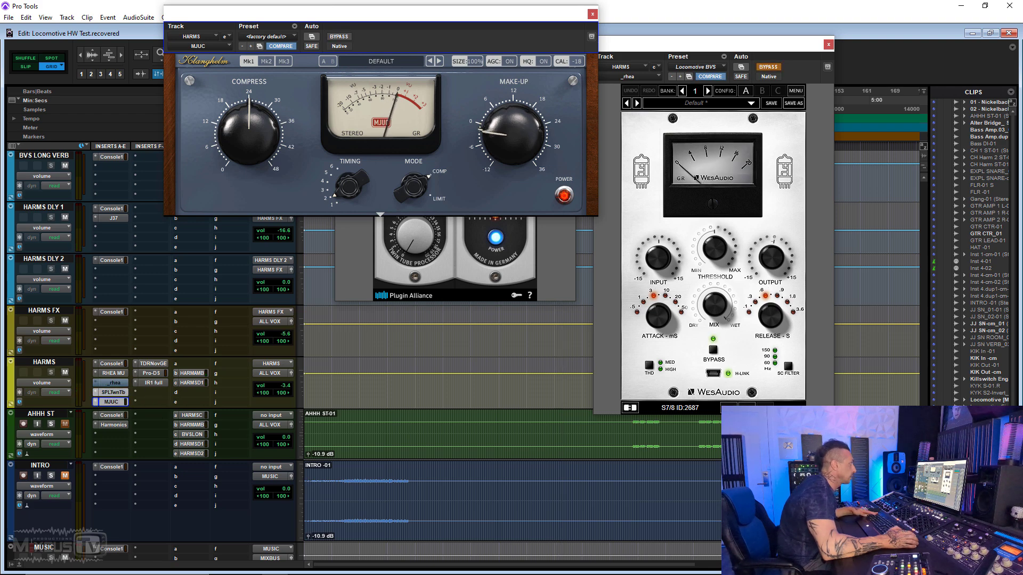
click(380, 215)
drag(258, 138, 258, 131)
key(space)
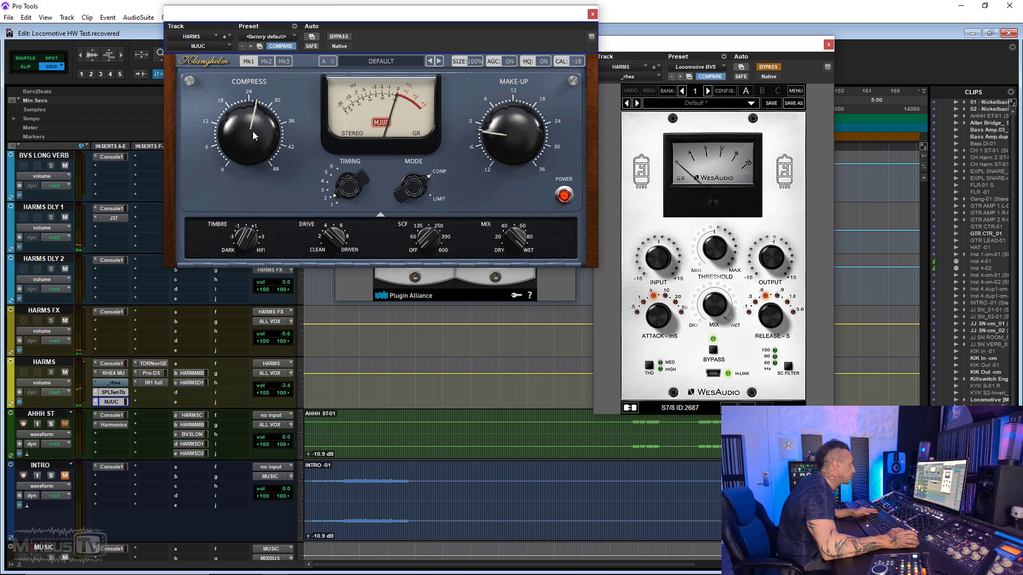
Back MJUC's compression off to between 18 and 24, turn AGC off, and replay the selection.
drag(254, 133, 253, 56)
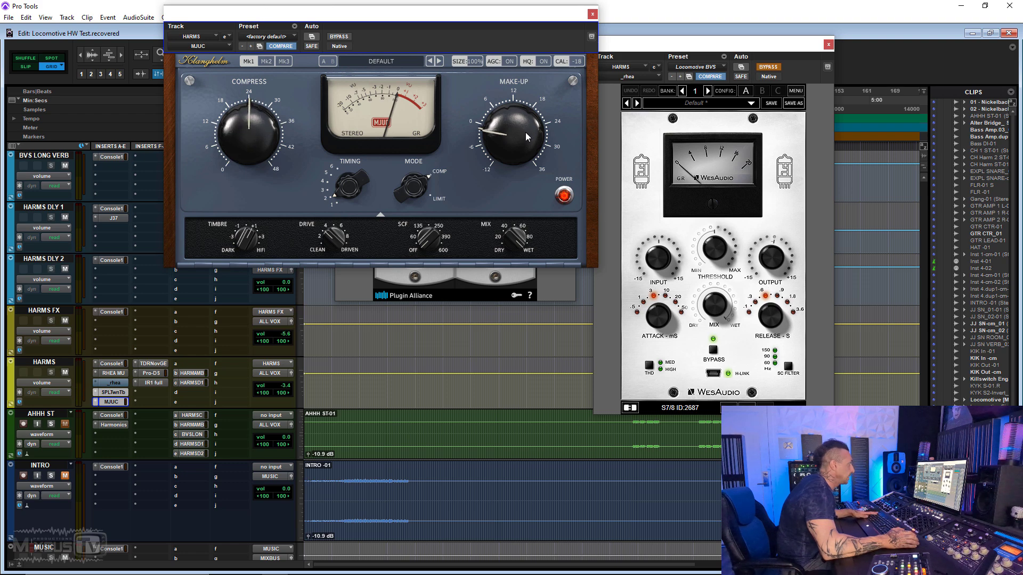
drag(269, 142, 269, 176)
click(501, 62)
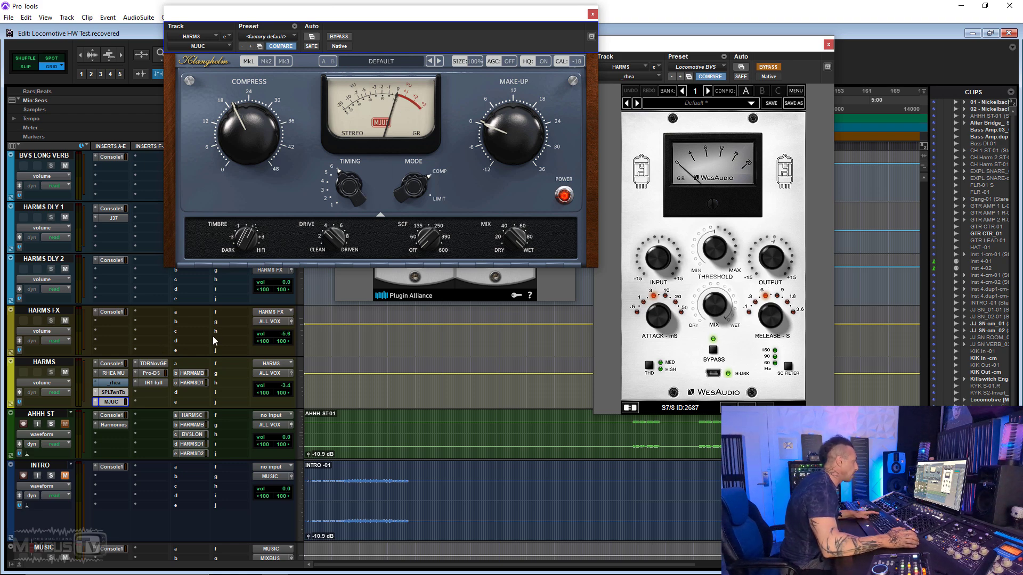
key(space)
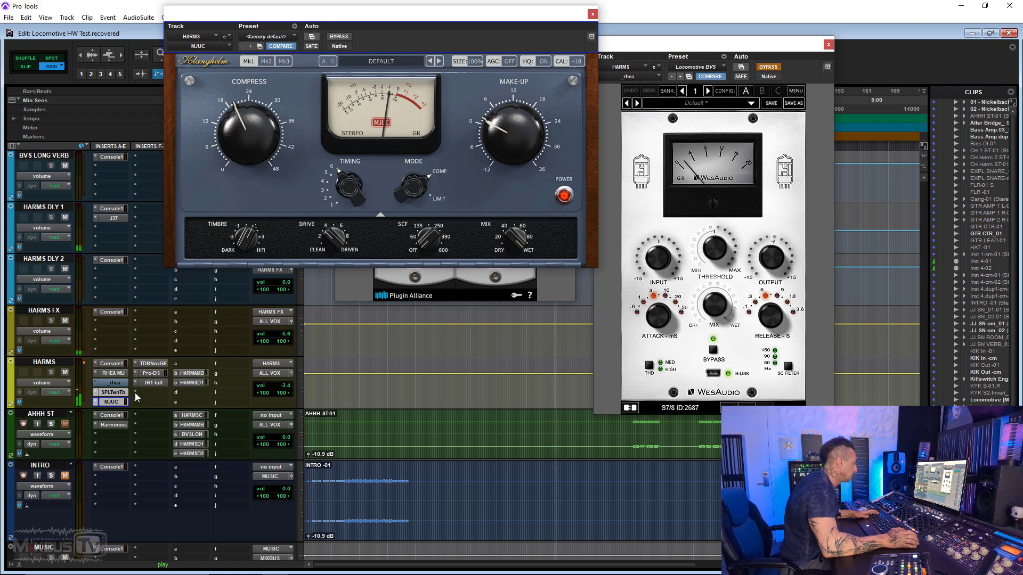
Swap the bypass states of MJUC and _rhea for an A/B comparison, ending with MJUC active.
ctrl+click(111, 401)
ctrl+click(112, 382)
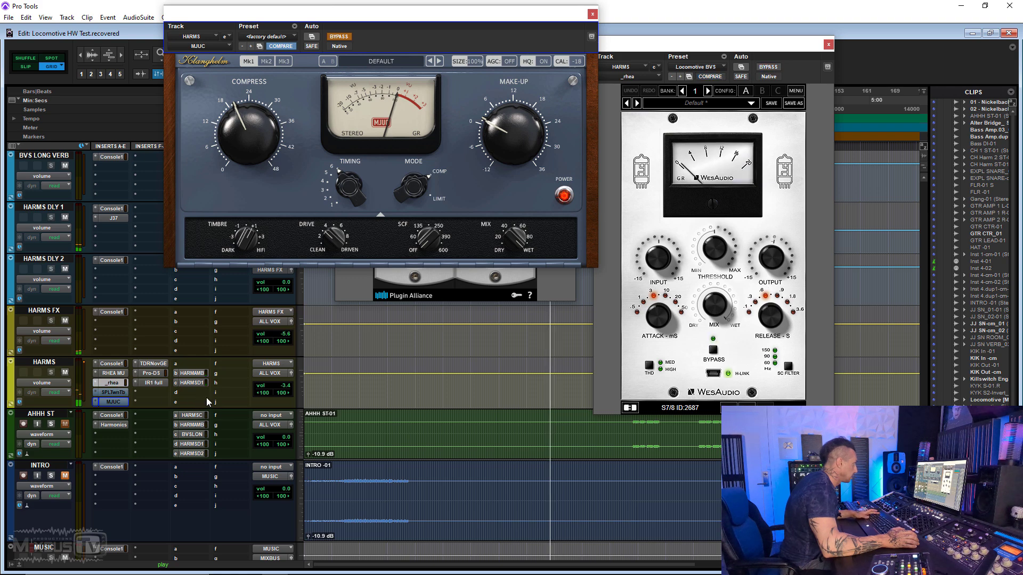
ctrl+click(113, 401)
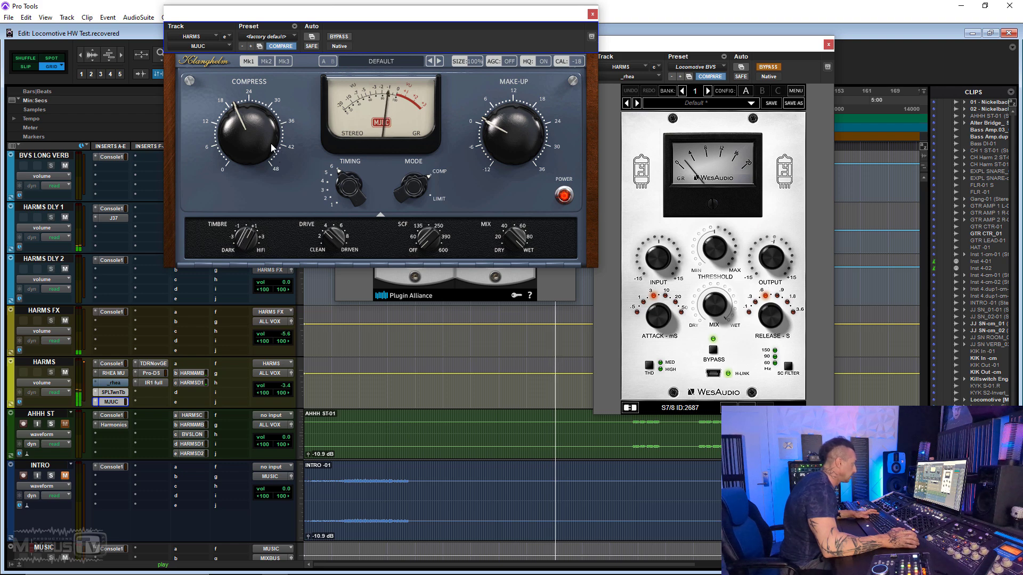
Close the MJUC, _rhea and SPL TwinTube windows.
click(593, 15)
click(828, 45)
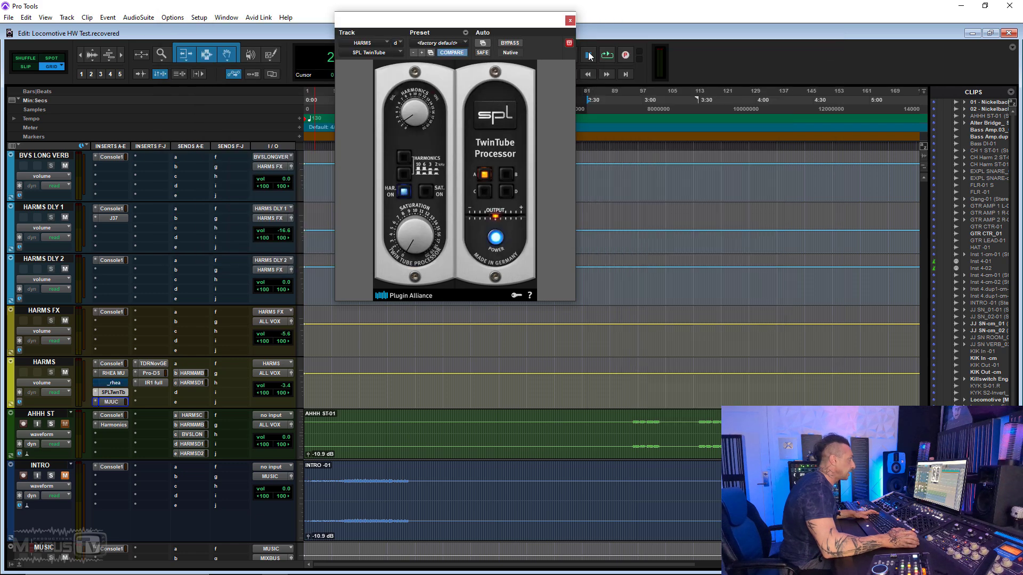
click(570, 21)
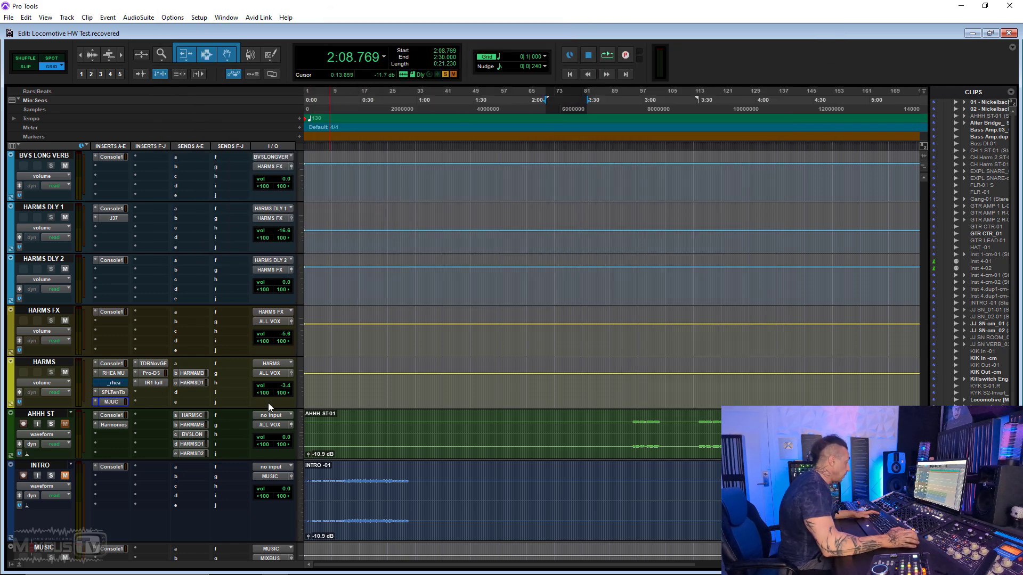
Check the bypassed _rhea compressor on the HARMS bus once more and close its window.
key(ctrl+bracketleft)
click(123, 382)
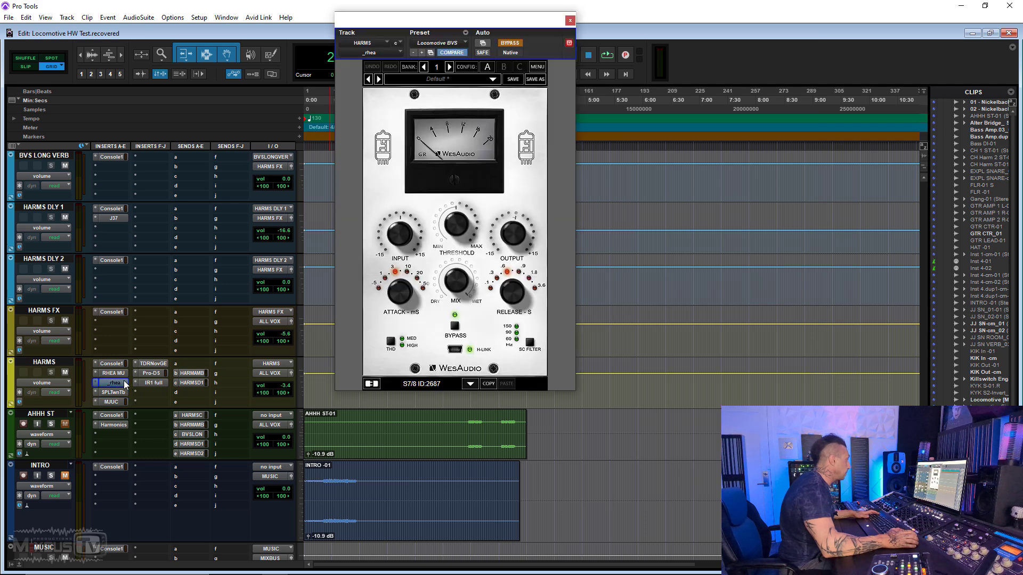
click(570, 22)
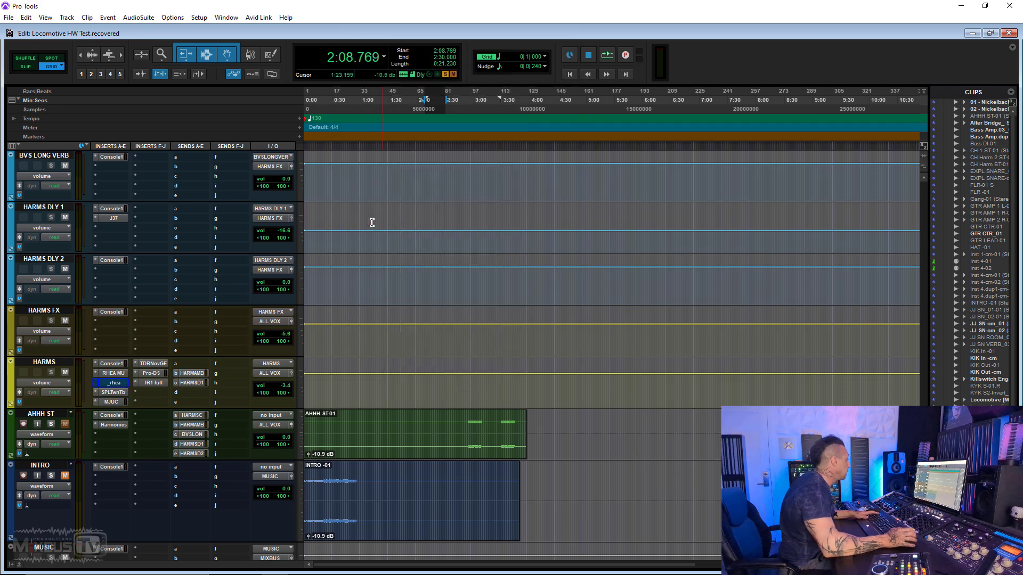
scroll(284, 301, down, 3)
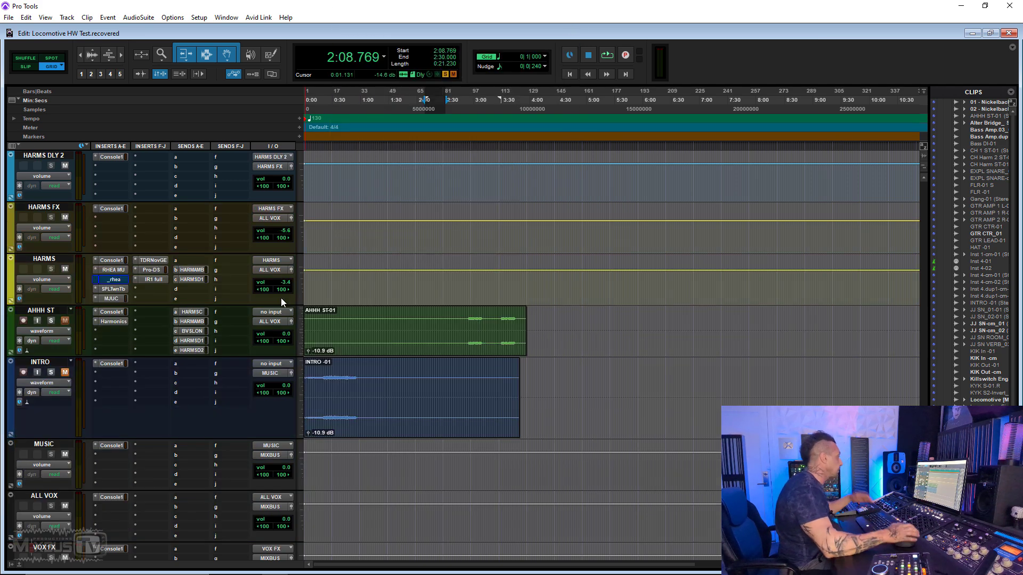
key(ctrl+bracketleft)
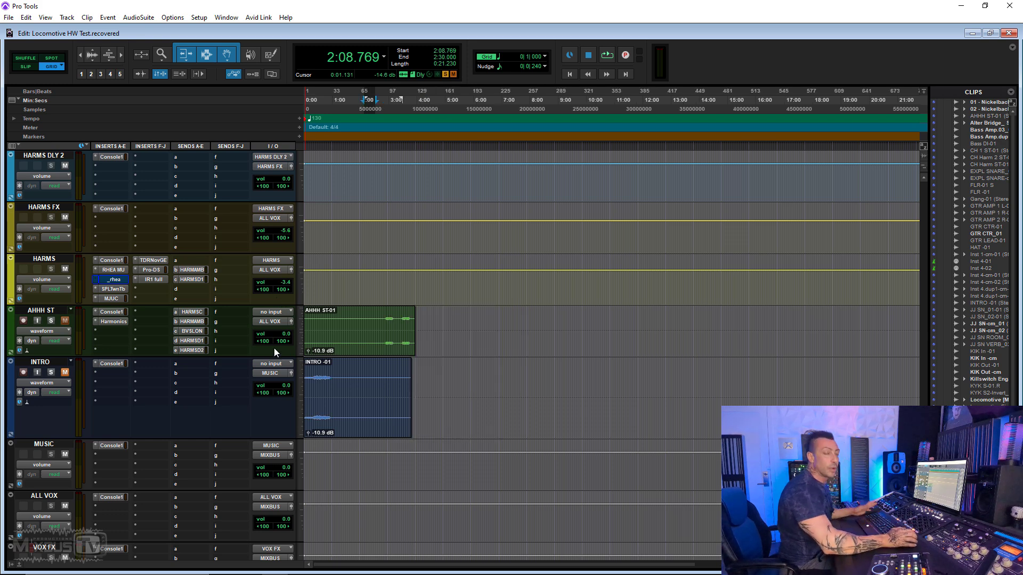
key(ctrl+bracketright)
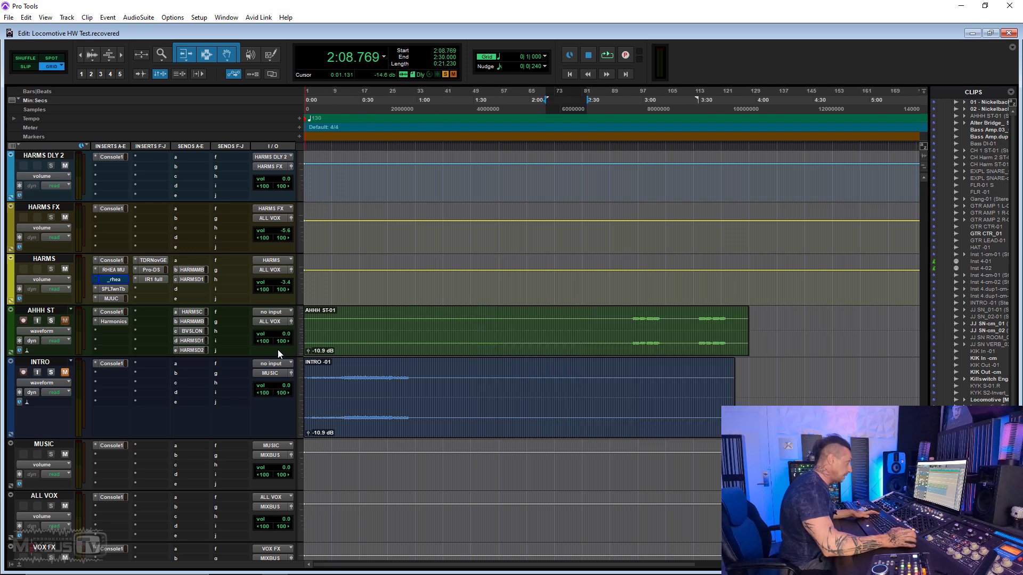
key(ctrl+bracketleft)
key(ctrl+bracketright)
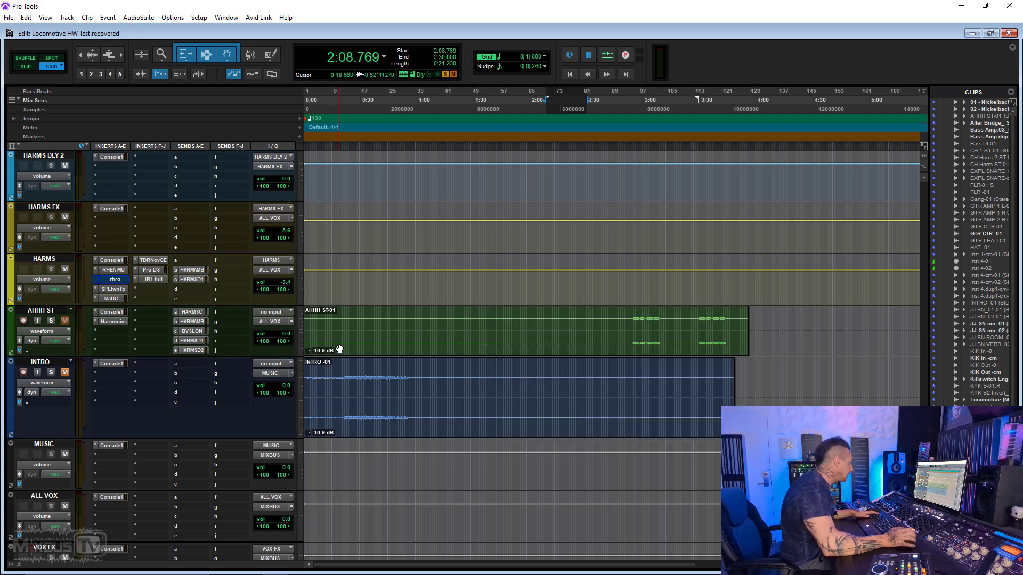
Start creating a new playlist on the LocomtvMxv.02 mix print track below MIXBUS.
scroll(339, 349, down, 3)
scroll(340, 345, down, 2)
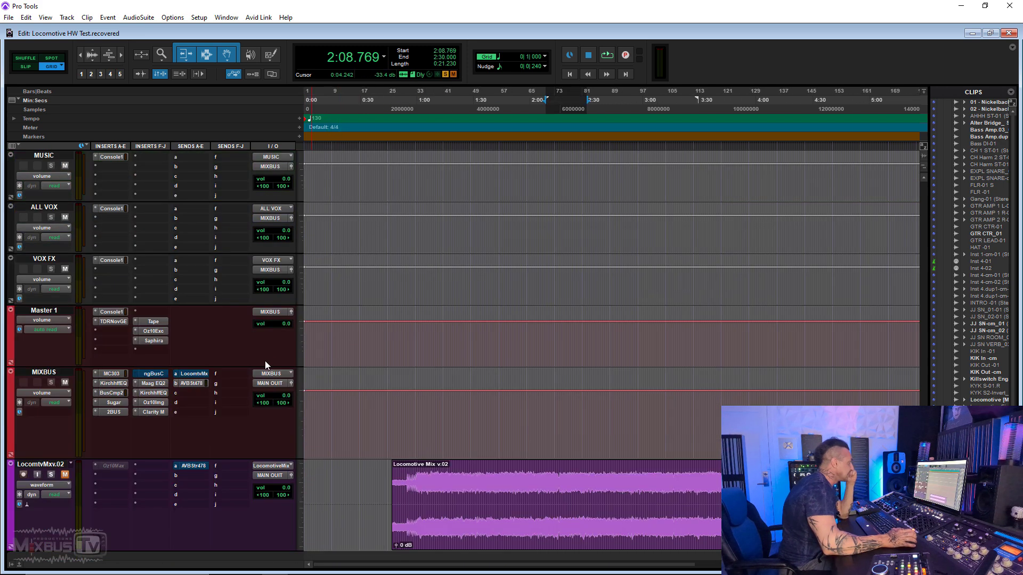
scroll(245, 352, down, 1)
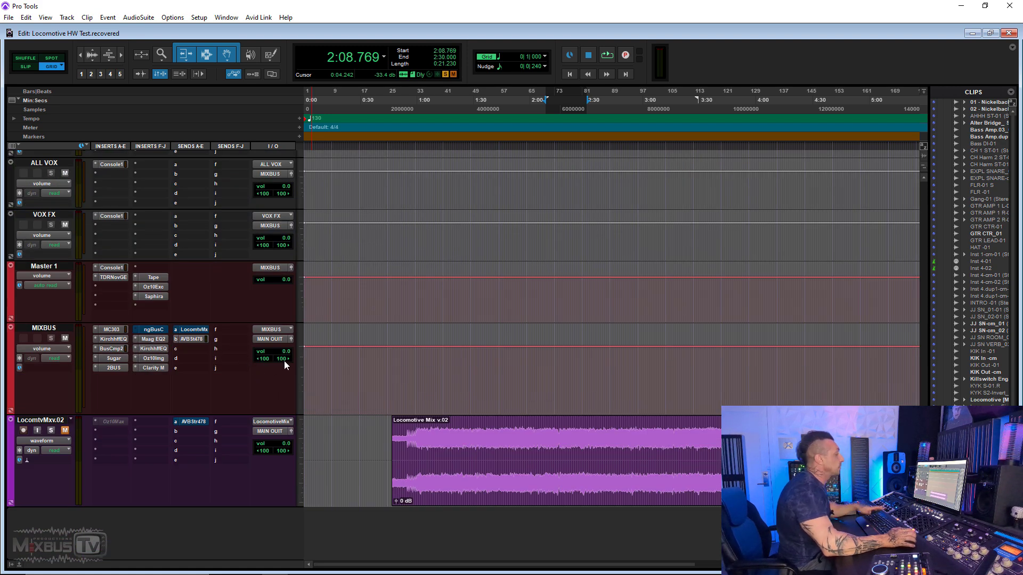
key(ctrl+[)
key(ctrl+[)
click(71, 421)
click(98, 432)
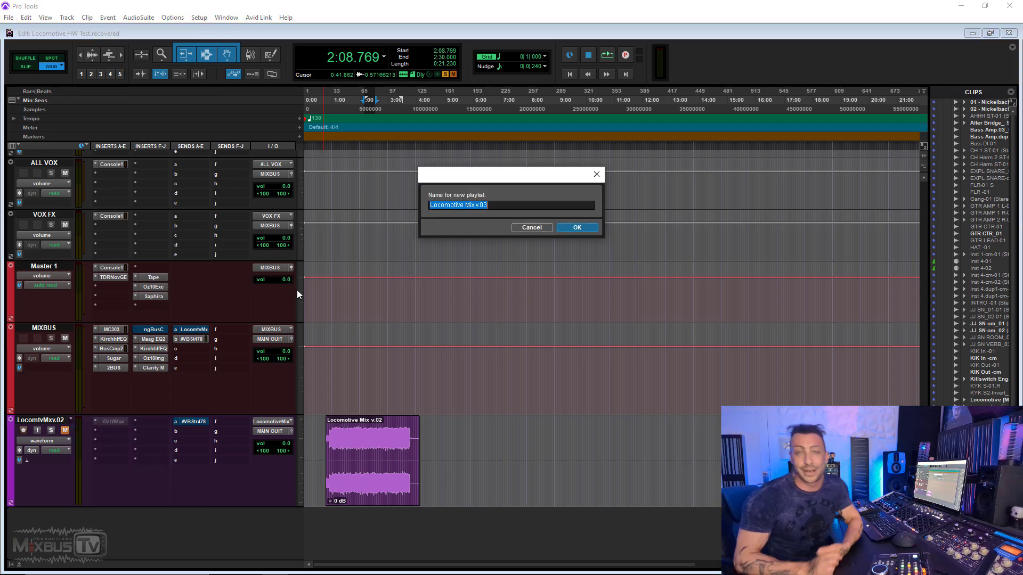